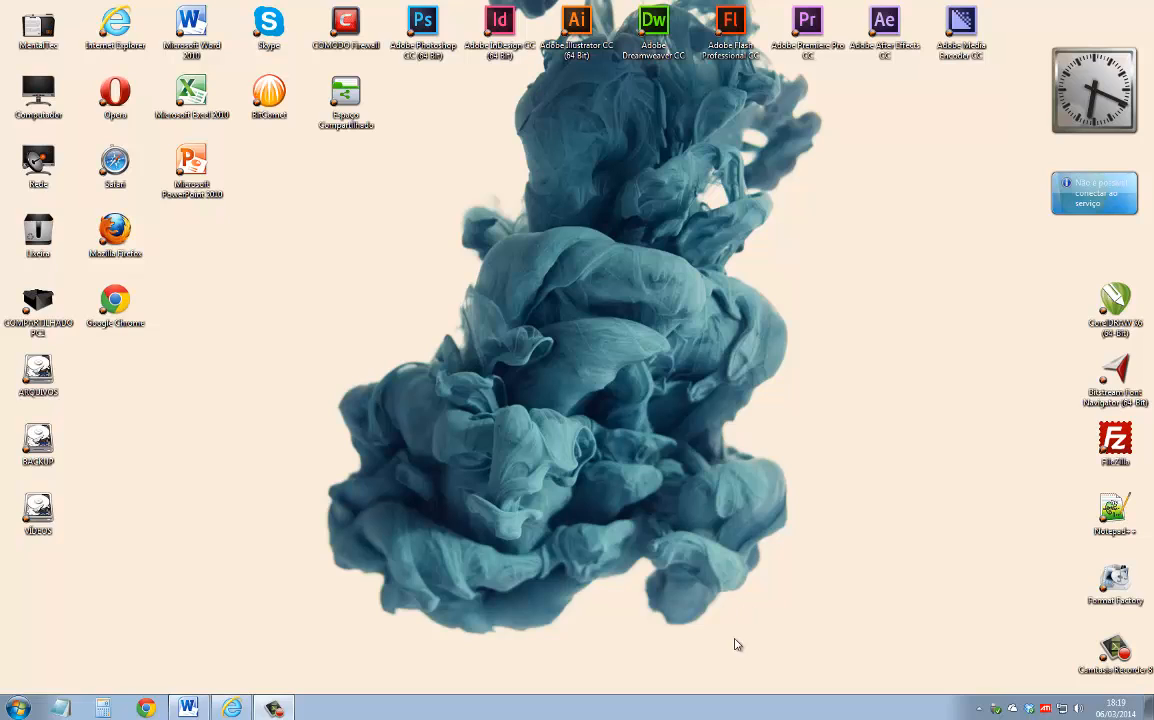
- Copy the Wikipedia article "Projeto" from its title through the end of the "Ciclo de Vida de Projeto" section
click(231, 708)
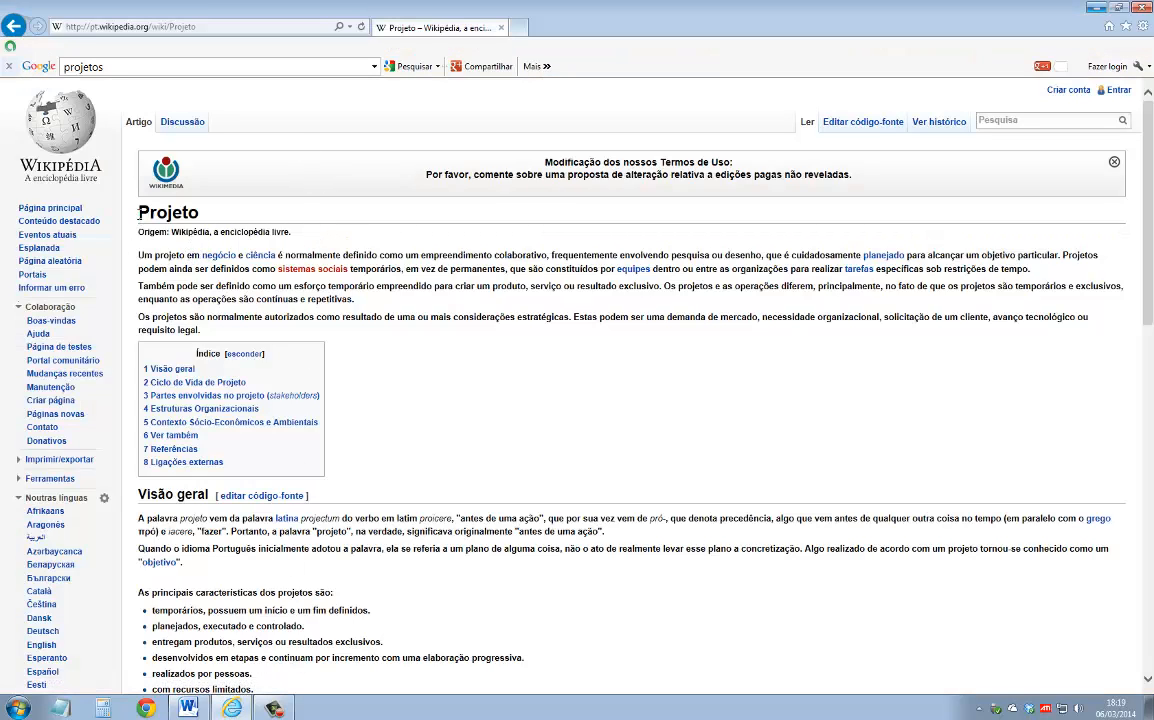
drag(139, 212, 812, 373)
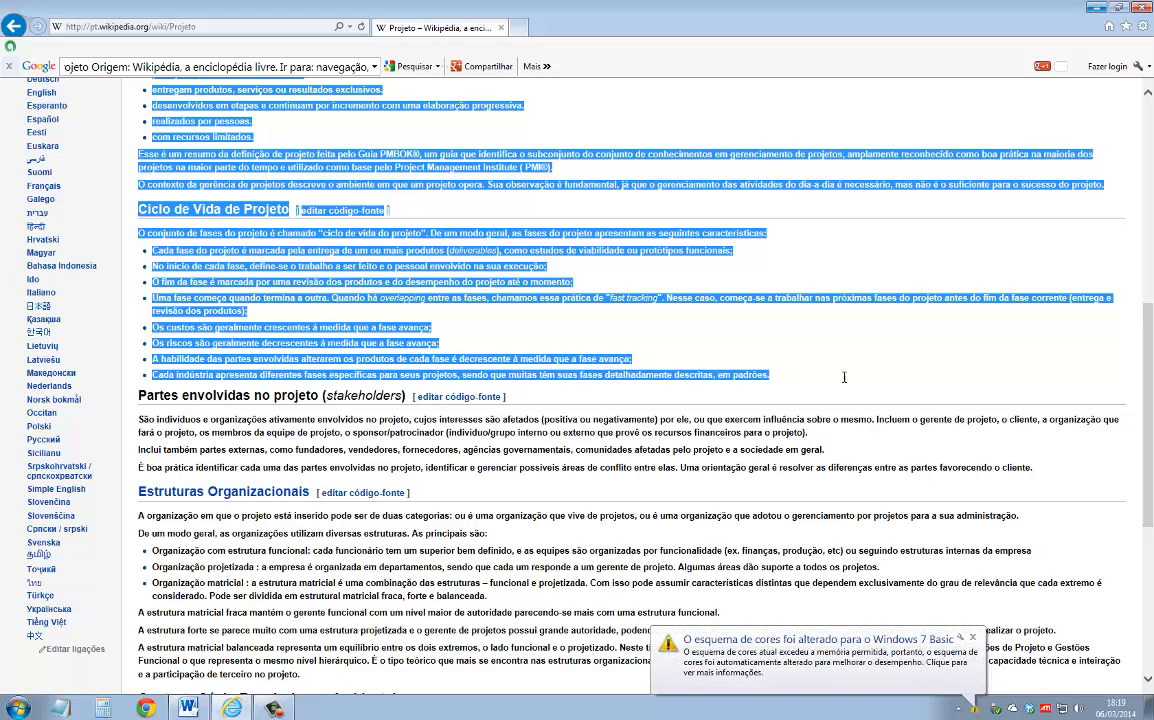
right_click(186, 191)
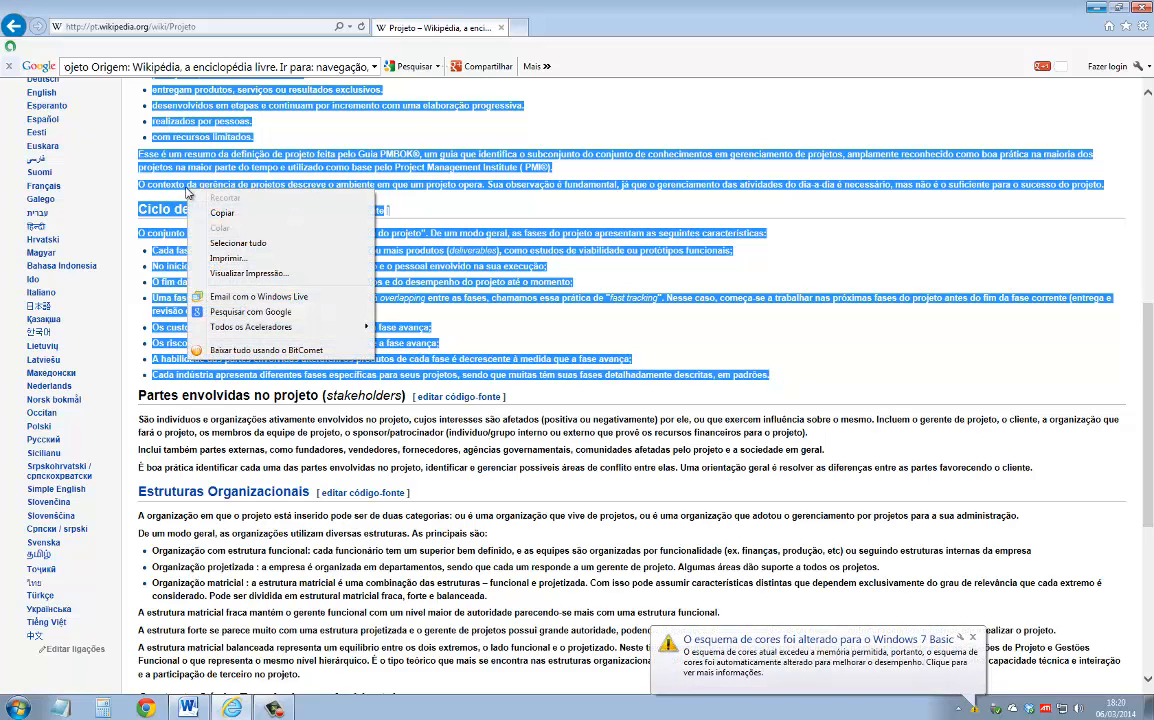
click(222, 213)
- Switch to the blank Word document and paste the copied article keeping text only
click(188, 707)
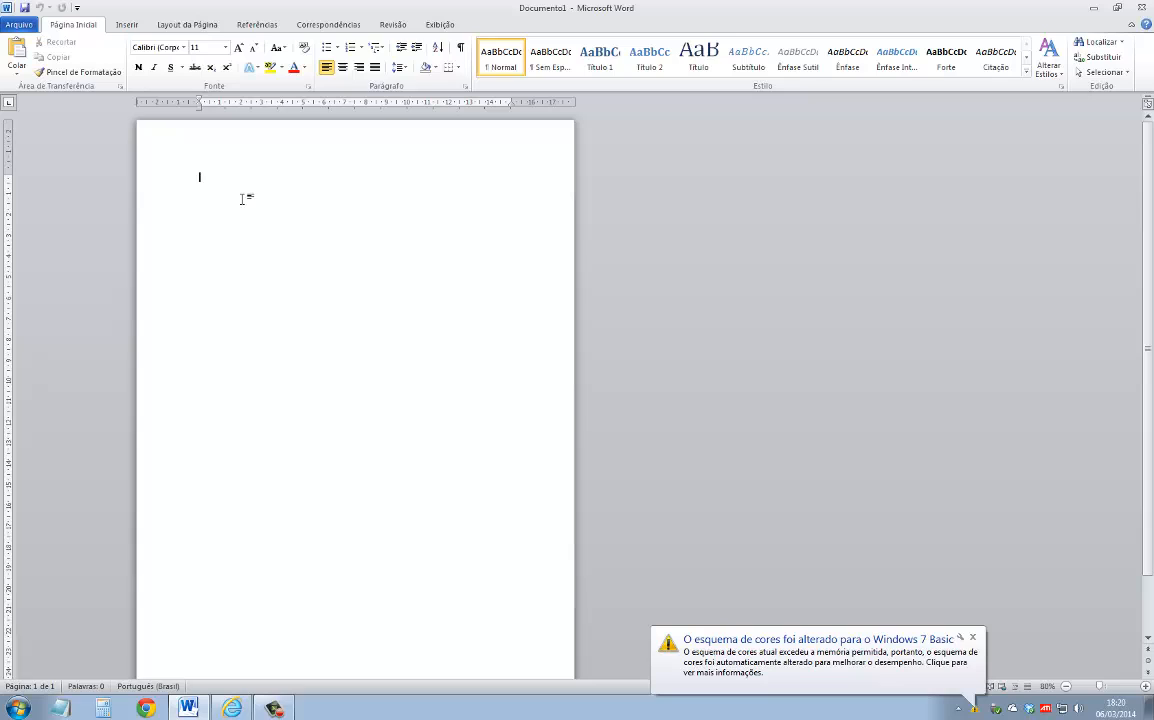
right_click(240, 197)
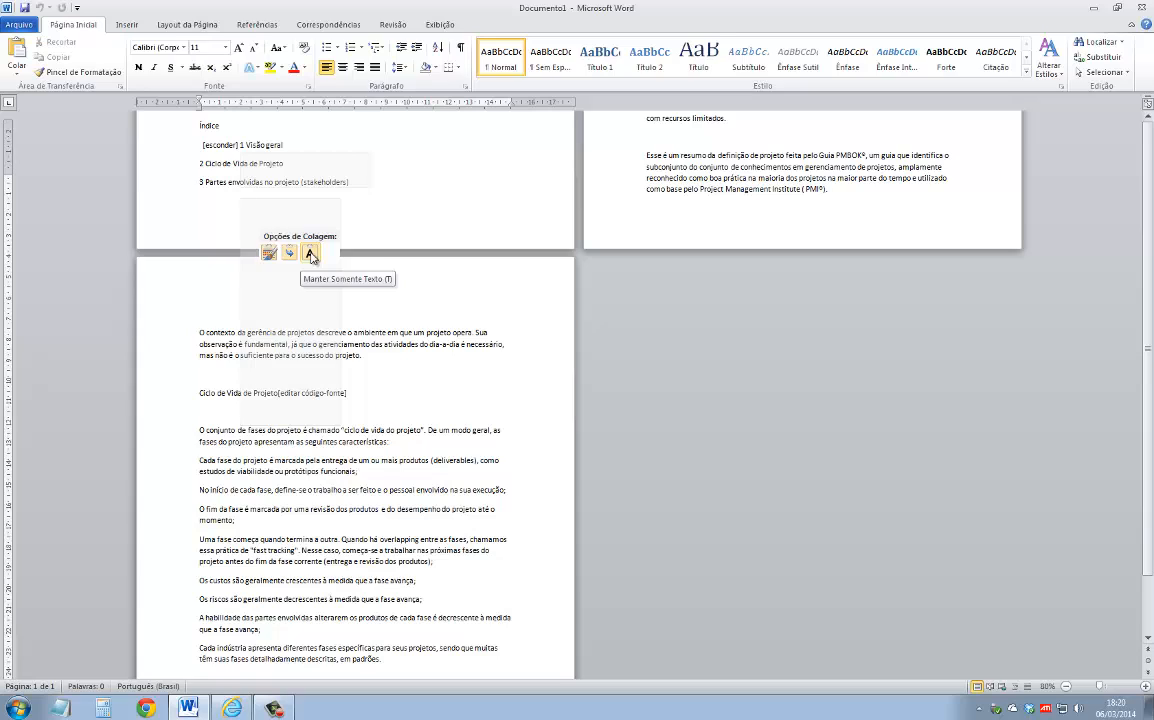
click(310, 256)
scroll(333, 296, up, 6)
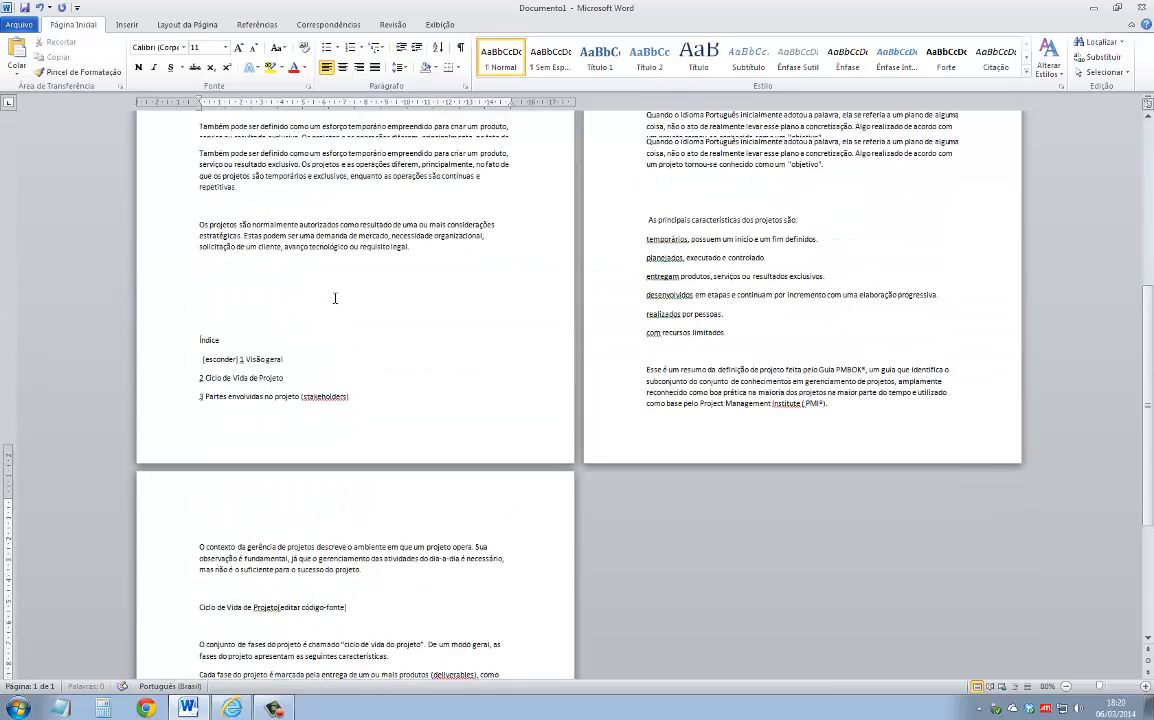
scroll(333, 296, up, 4)
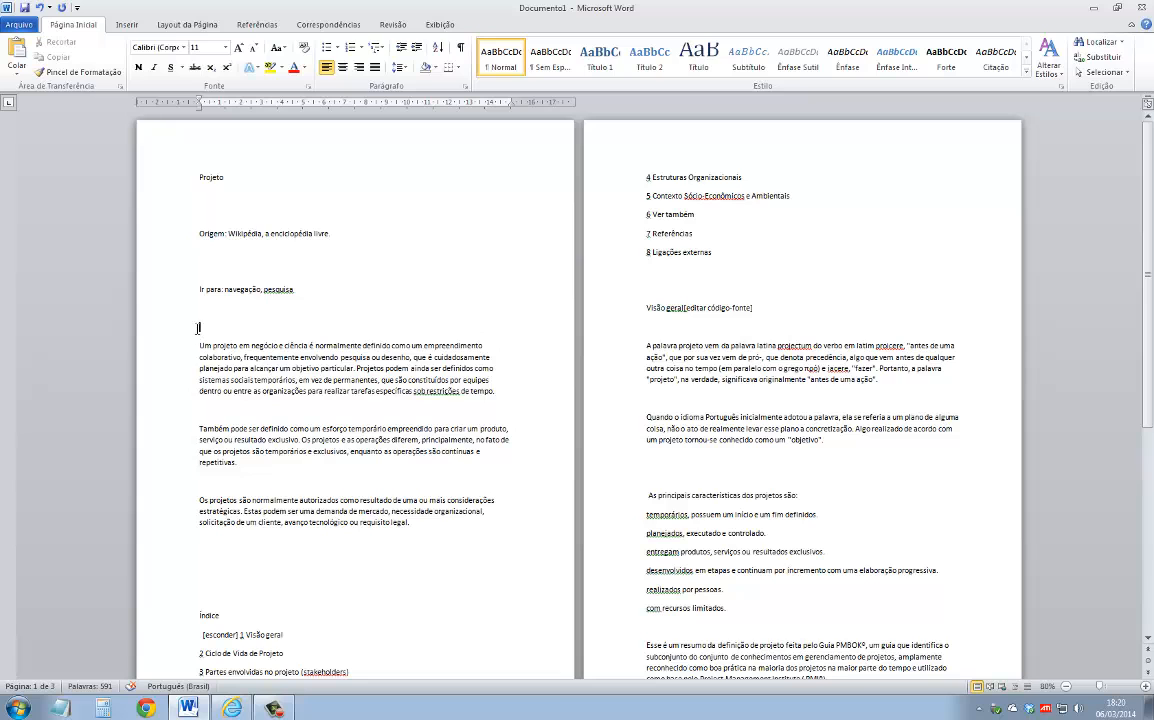
- Delete the origin and navigation lines below the "Projeto" title and the blank lines between the introductory paragraphs
drag(179, 303, 184, 198)
key(Delete)
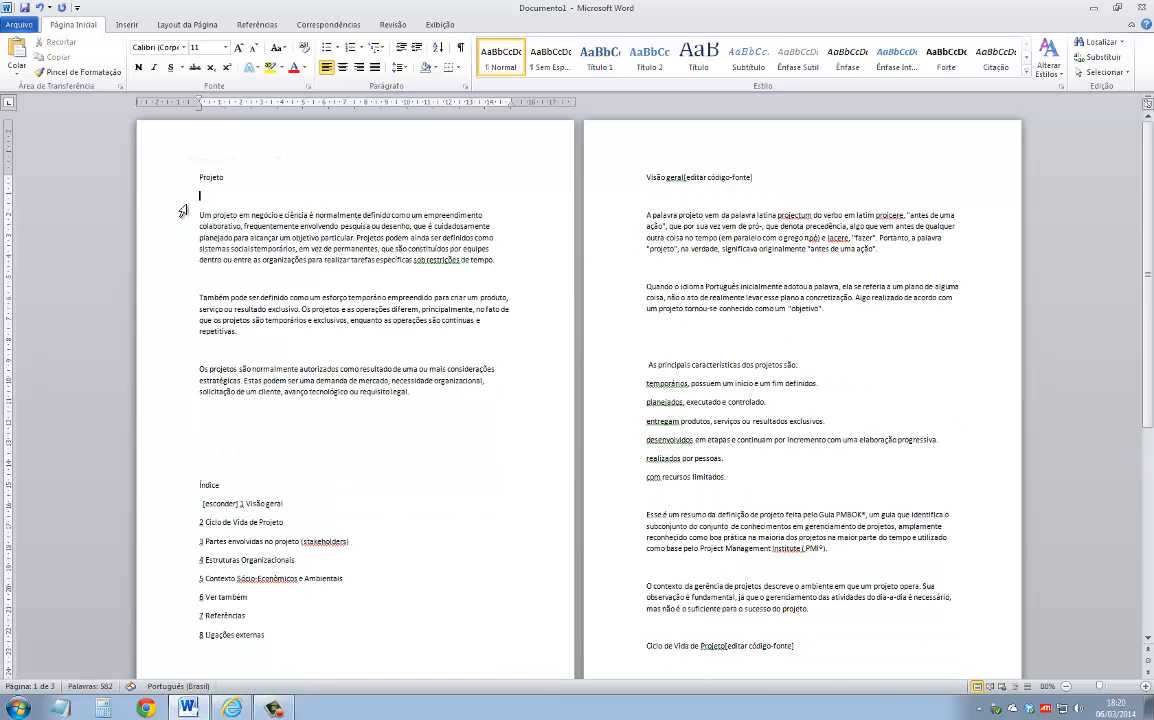
key(Delete)
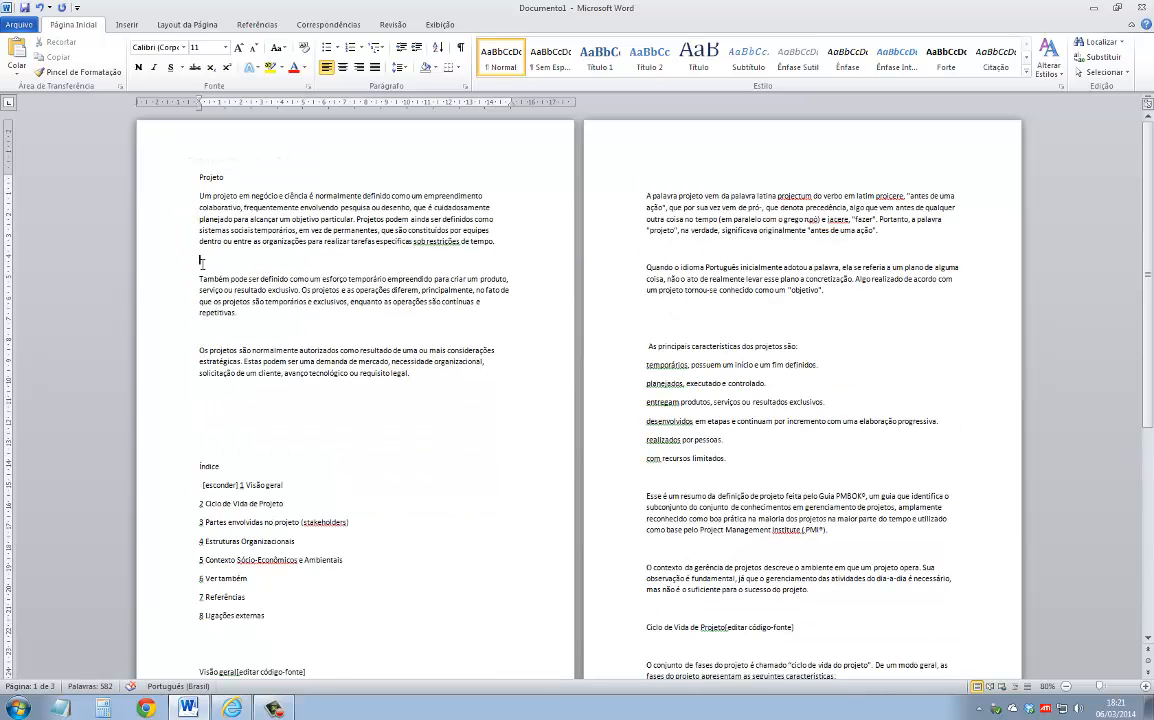
key(Delete)
click(208, 311)
key(Delete)
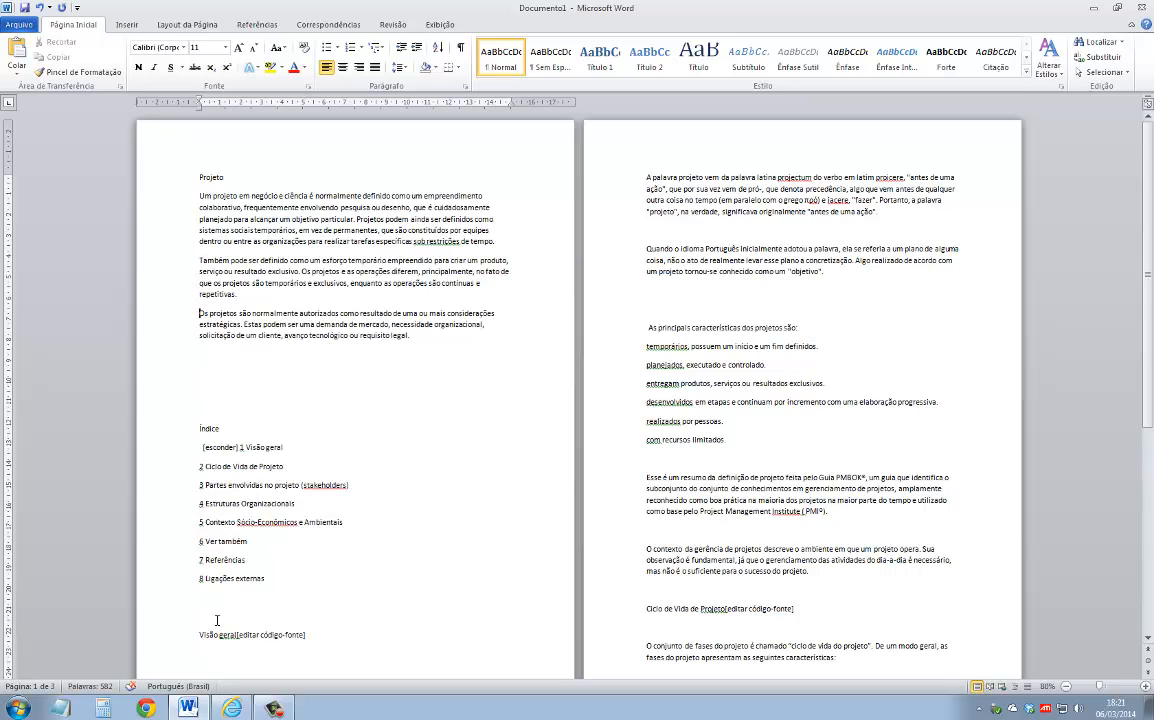
- Delete the whole "Índice" list and the surrounding blank lines, keeping the "Visão geral" heading
drag(195, 600, 201, 367)
key(Delete)
key(Delete)
key(Delete)
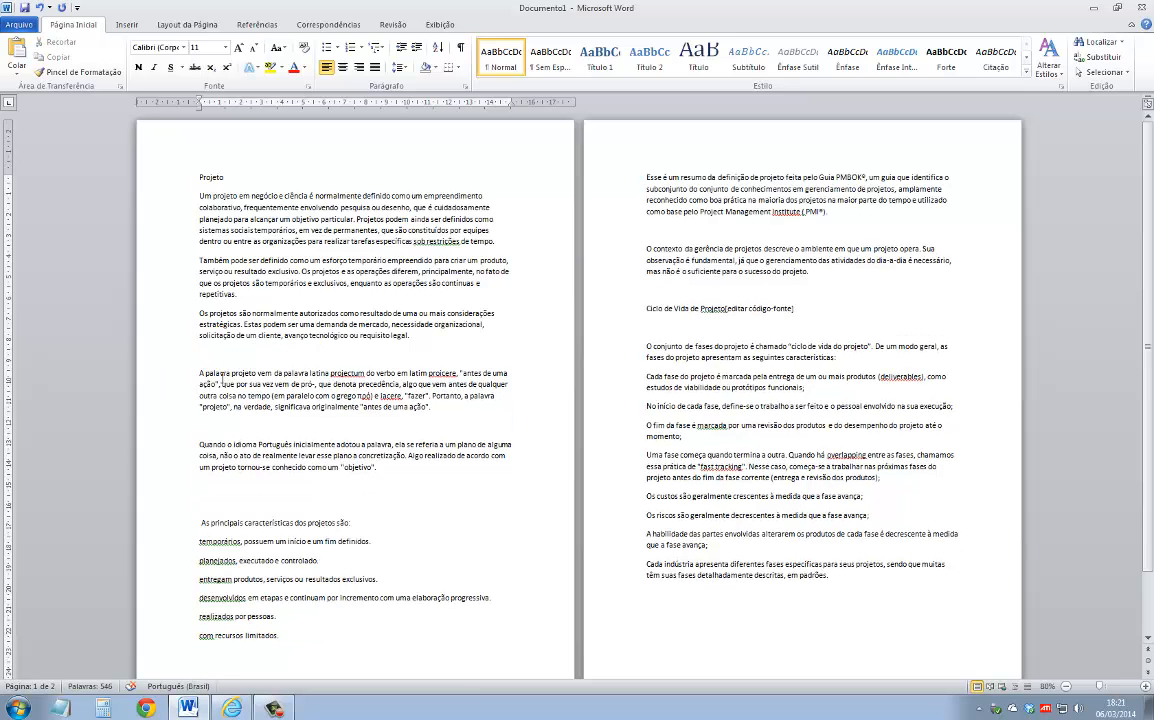
key(ctrl+z)
- Remove "[editar código-fonte]" from the "Visão geral" heading and the blank lines around its first paragraph
click(324, 349)
drag(324, 352, 237, 354)
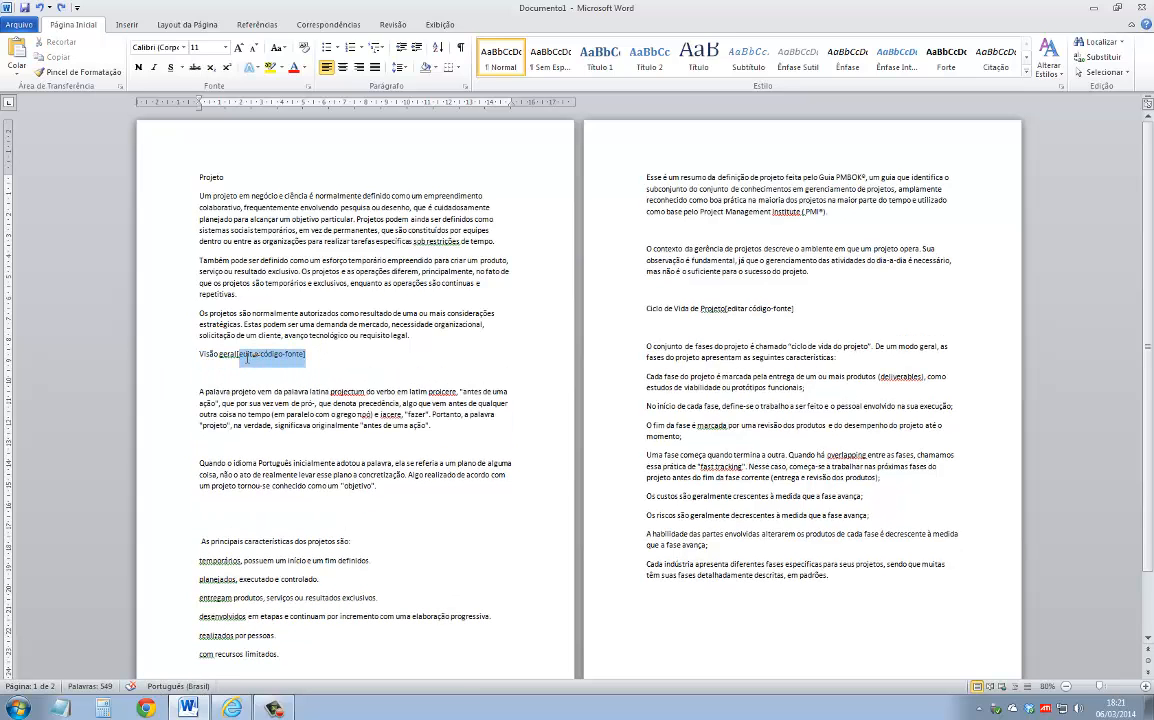
key(Delete)
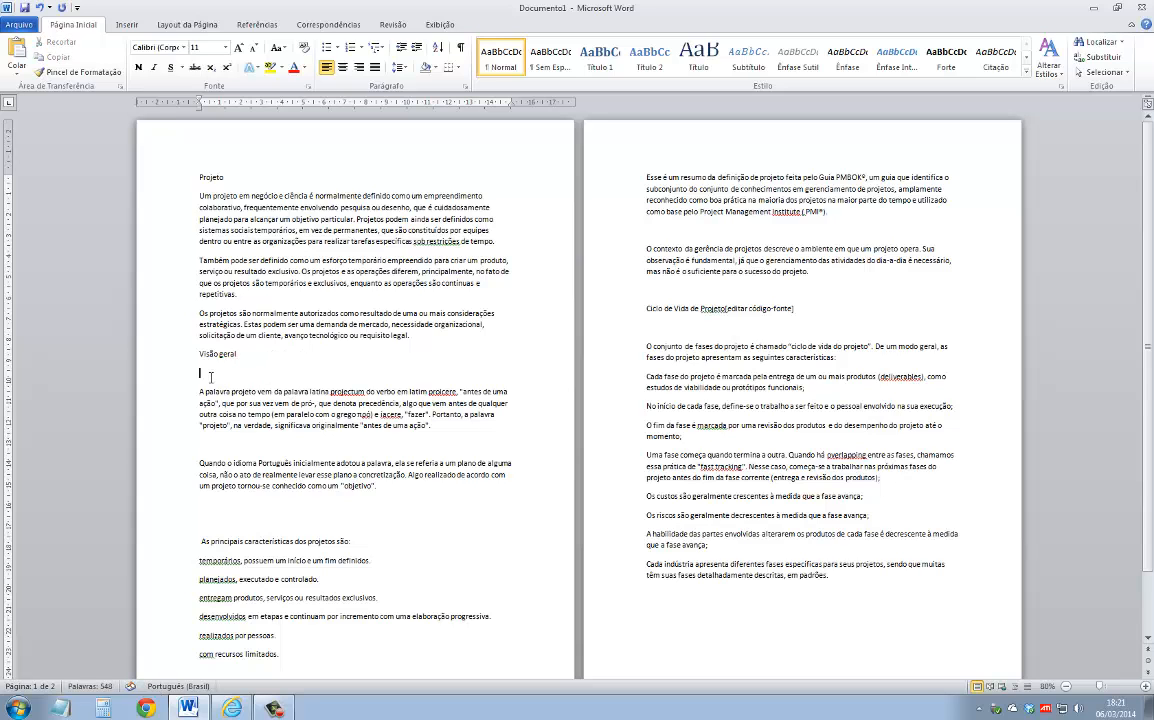
key(Delete)
click(212, 431)
key(Delete)
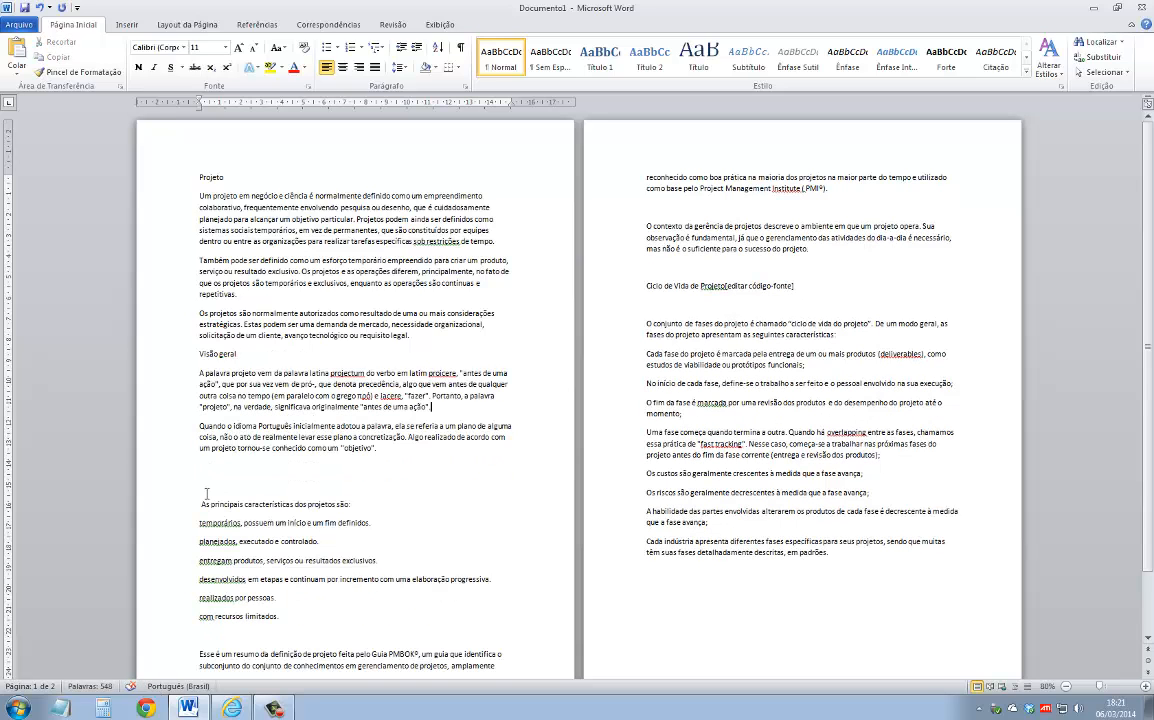
- Delete everything from "As principais características dos projetos são" up to the "Ciclo de Vida de Projeto" heading, including the blank lines
drag(201, 466, 640, 272)
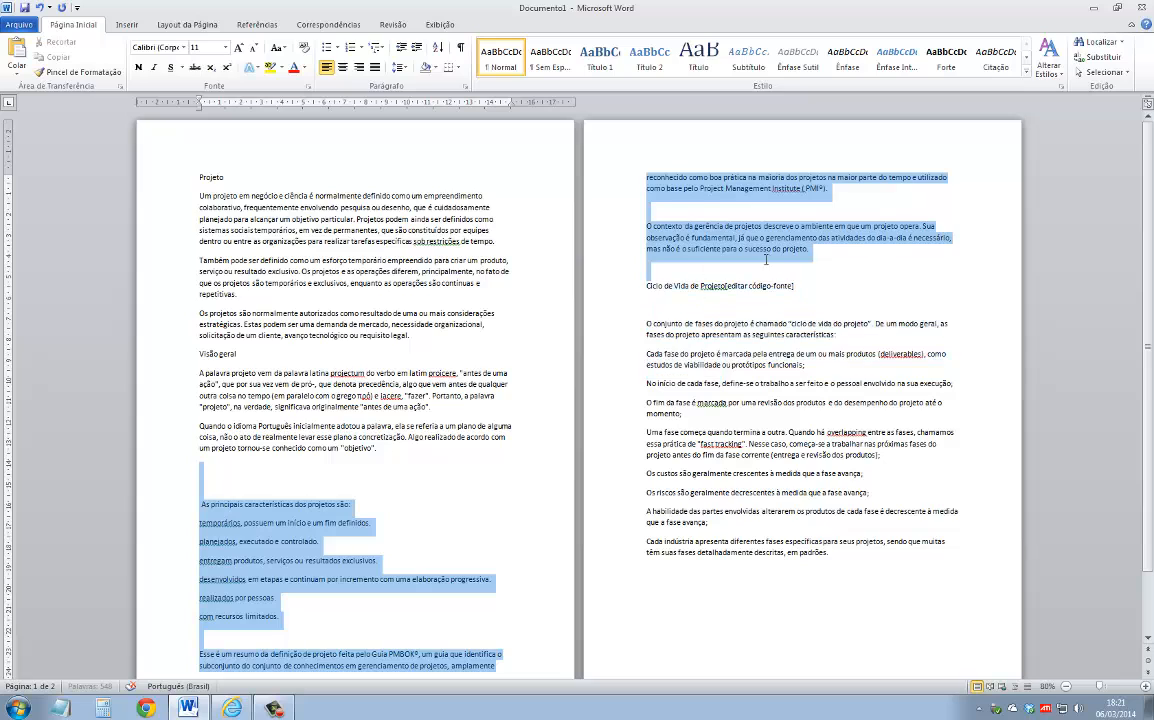
key(Delete)
key(BackSpace)
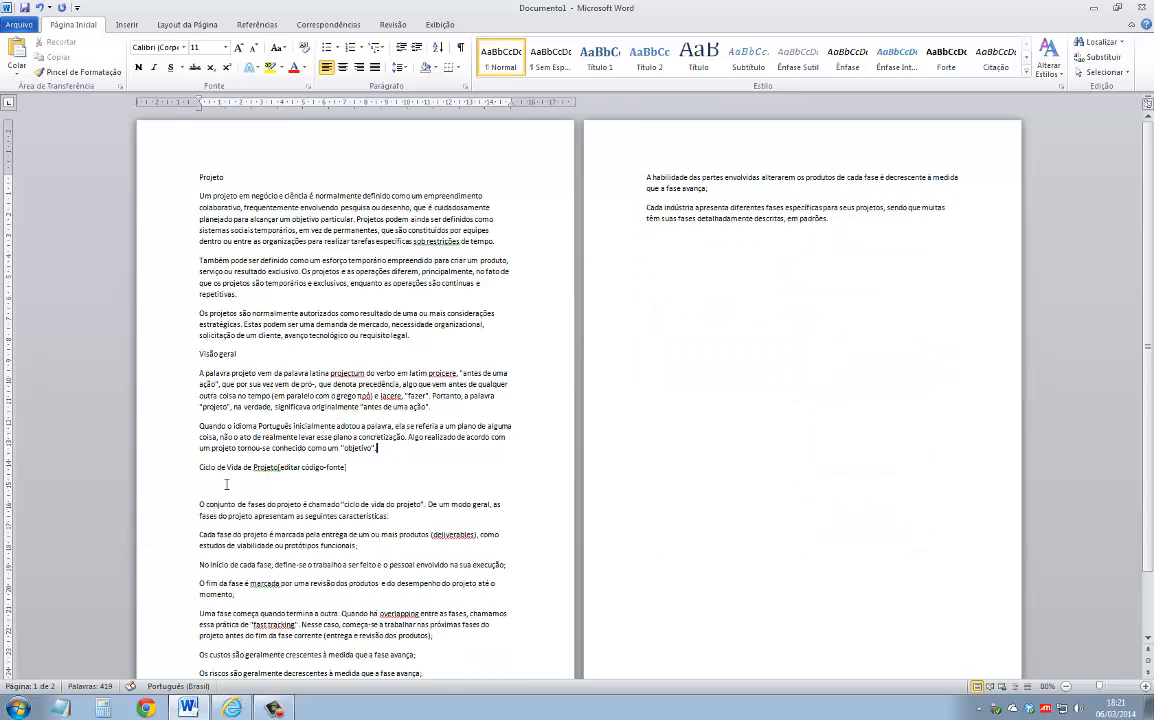
- Remove "[editar código-fonte]" from the "Ciclo de Vida de Projeto" heading and the blank line beneath it
click(228, 486)
key(BackSpace)
drag(363, 463, 283, 472)
key(Delete)
key(Return)
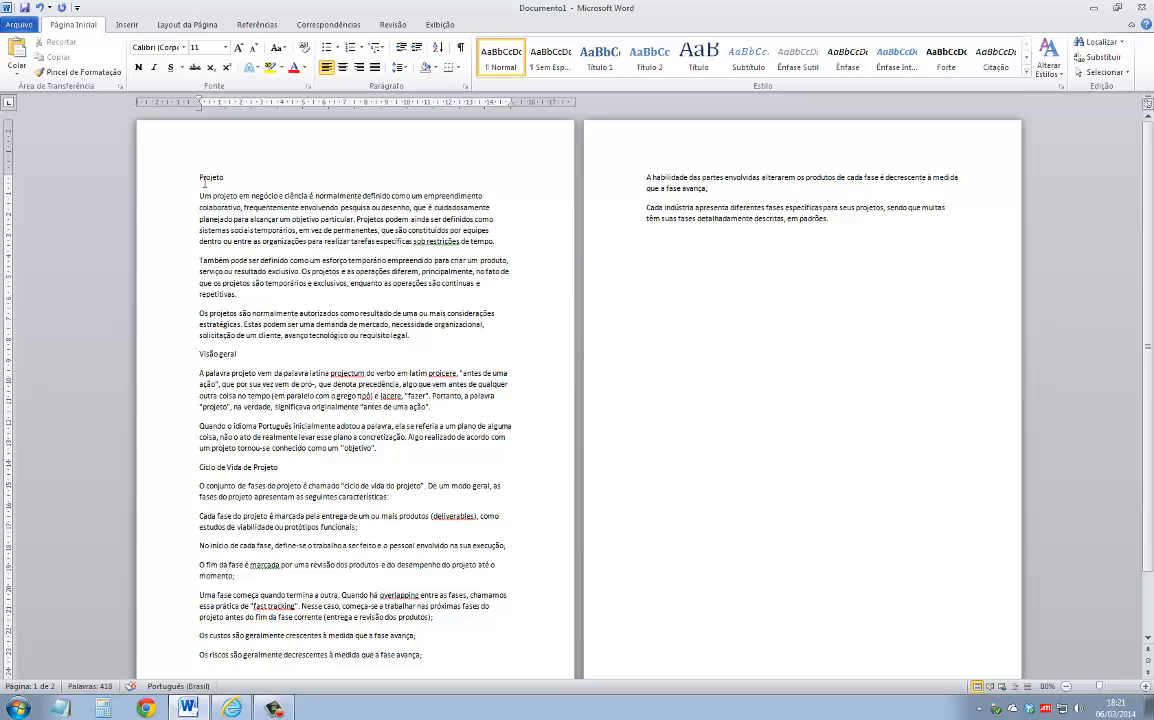
- Set the entire document text to the Times font at size 12
click(224, 196)
key(ctrl+a)
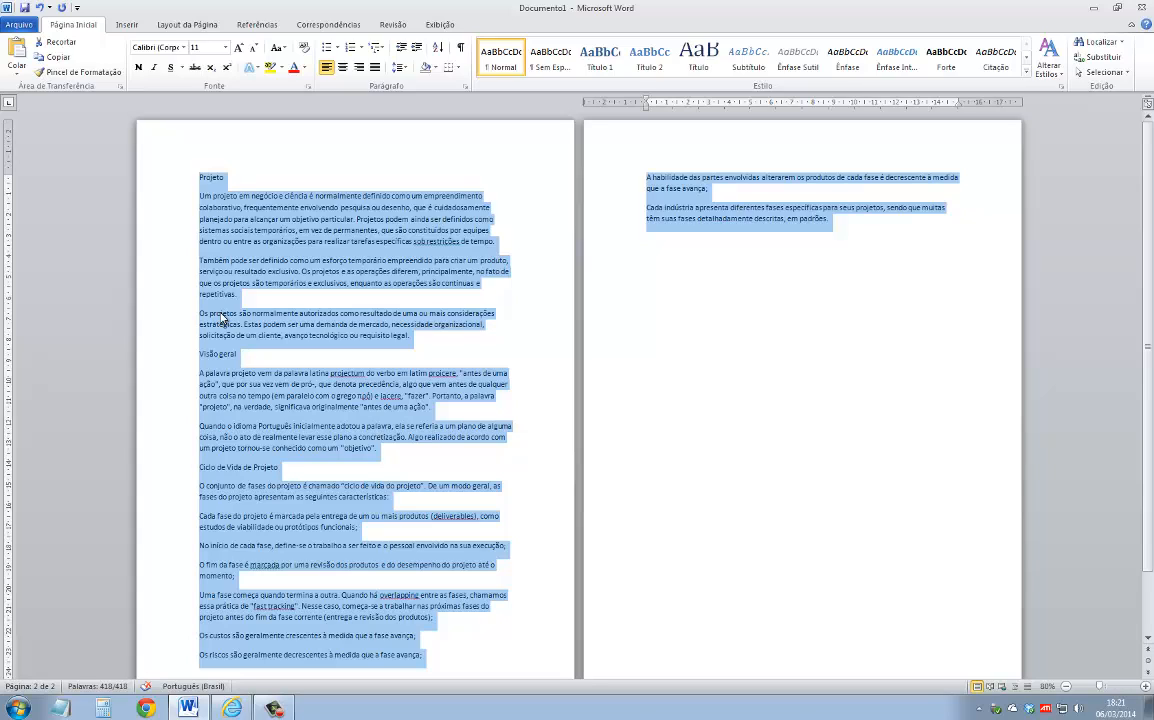
click(184, 48)
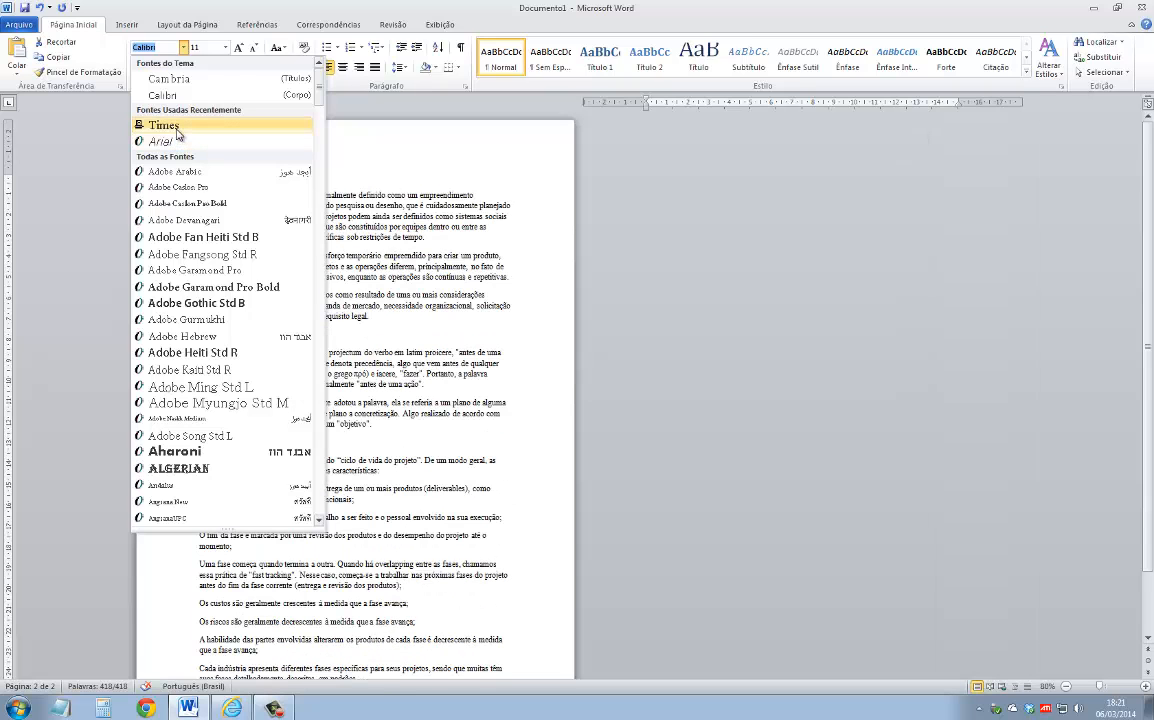
click(176, 131)
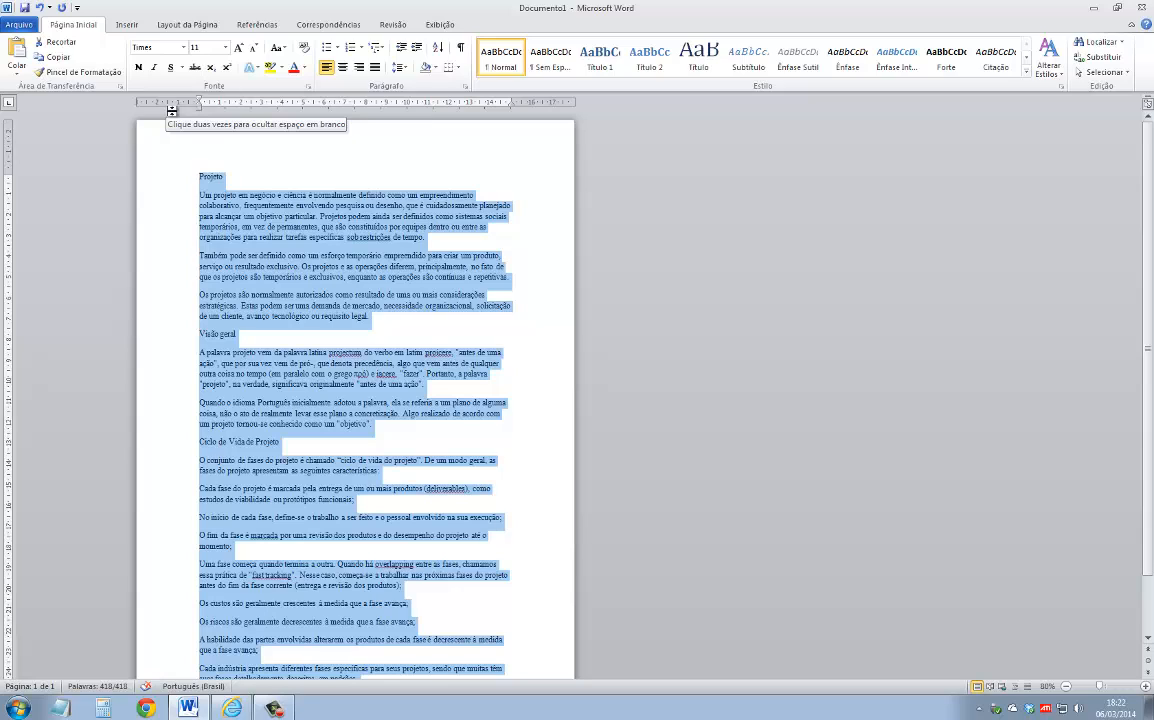
click(225, 48)
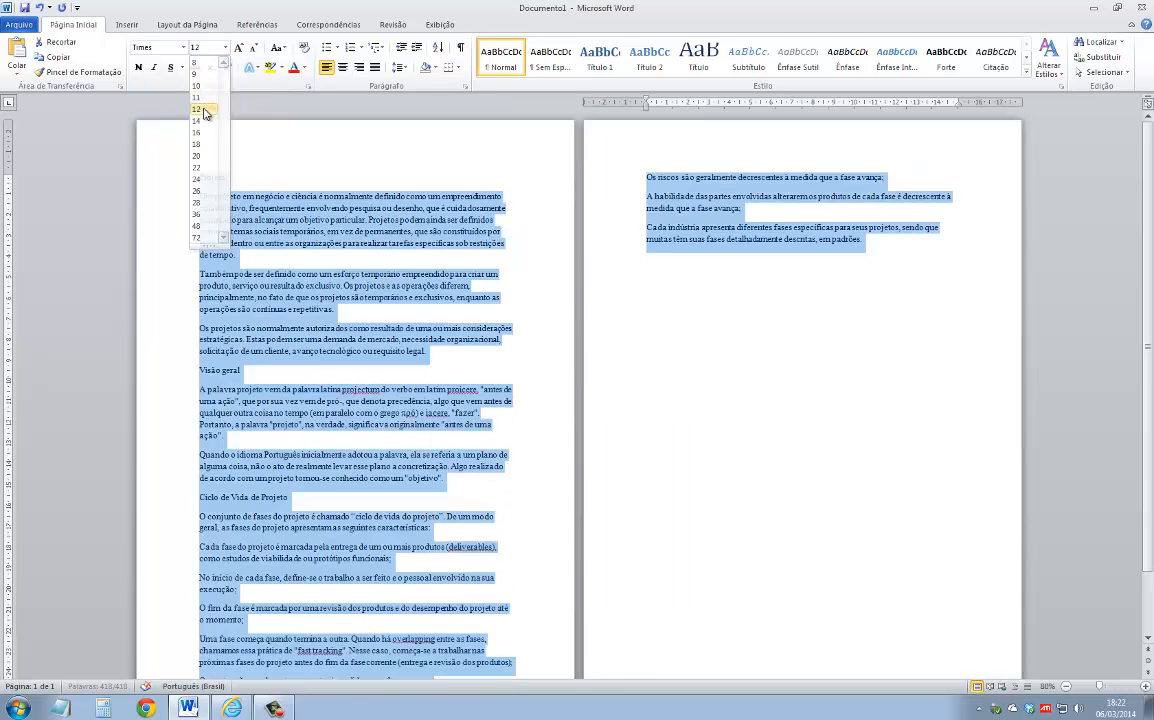
click(203, 109)
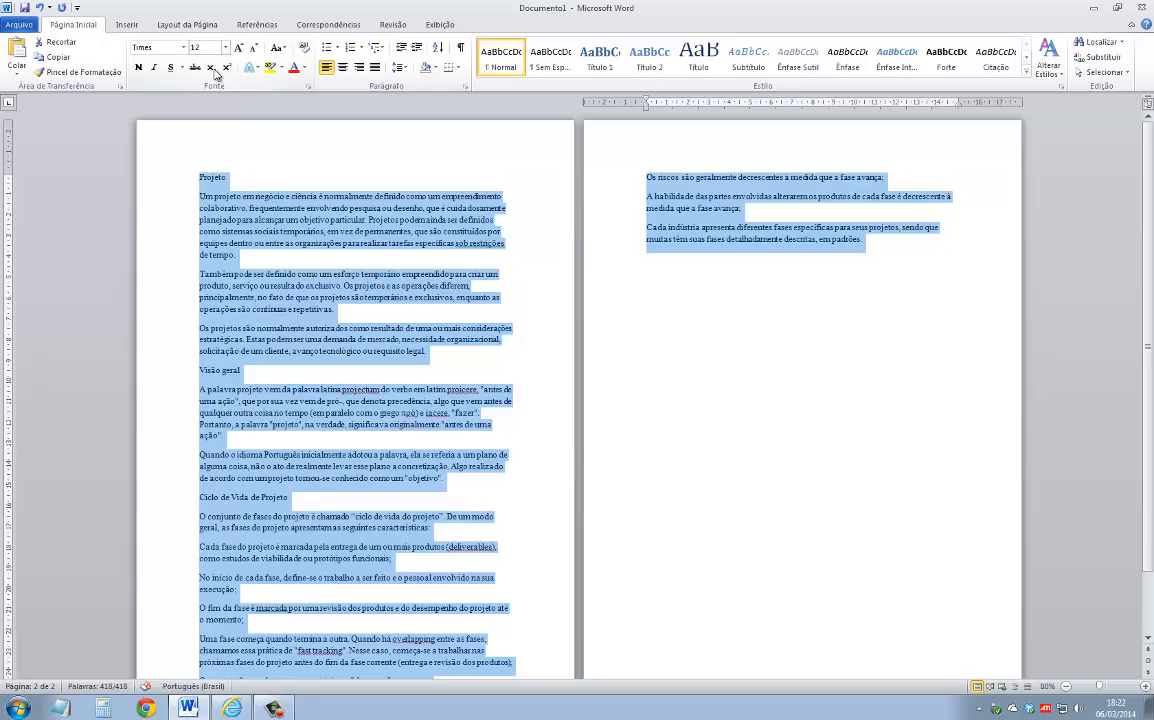
- Justify all paragraphs of the document
click(375, 68)
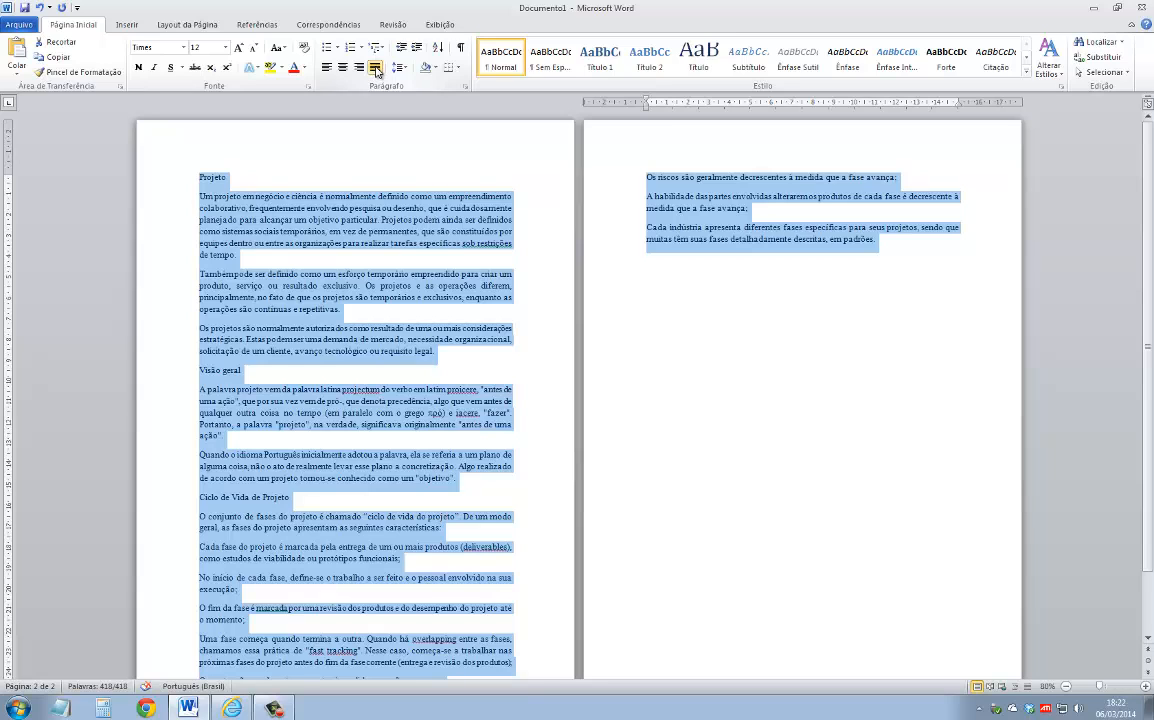
scroll(523, 390, down, 1)
scroll(520, 395, up, 1)
- Number the headings: 1 for "Projeto", 2 for "Visão geral" and 2.1 for "Ciclo de Vida de Projeto"
click(237, 176)
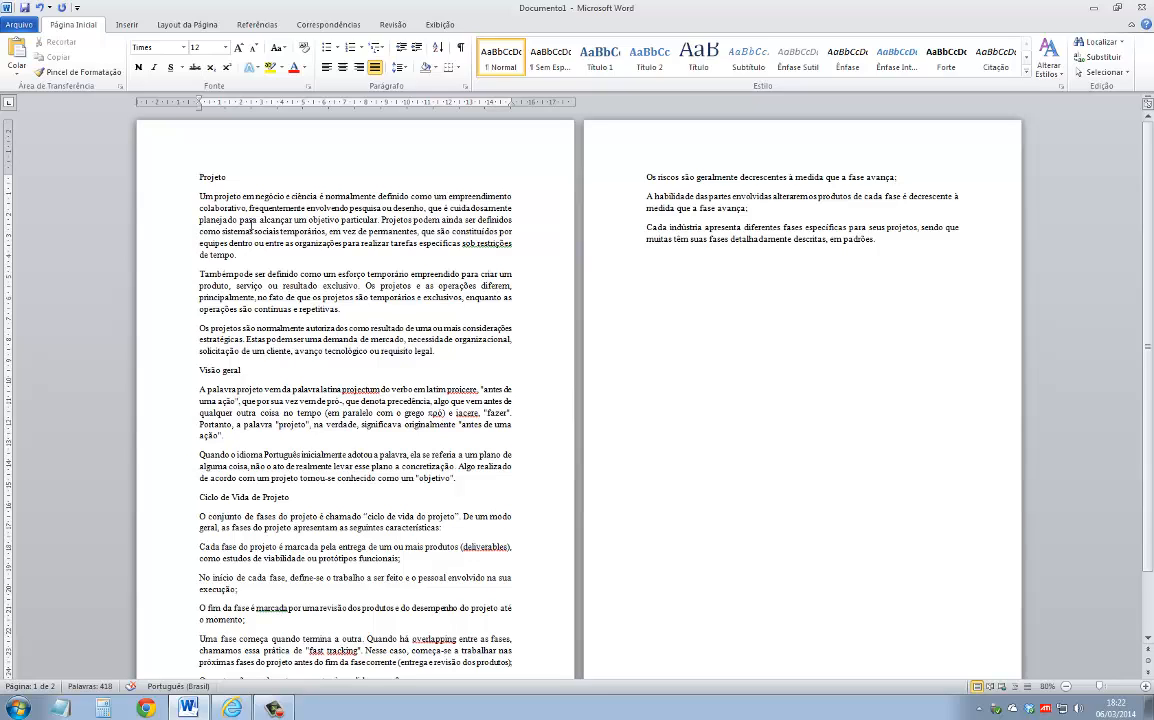
text(1)
click(201, 370)
text(2)
click(198, 497)
text(2.1)
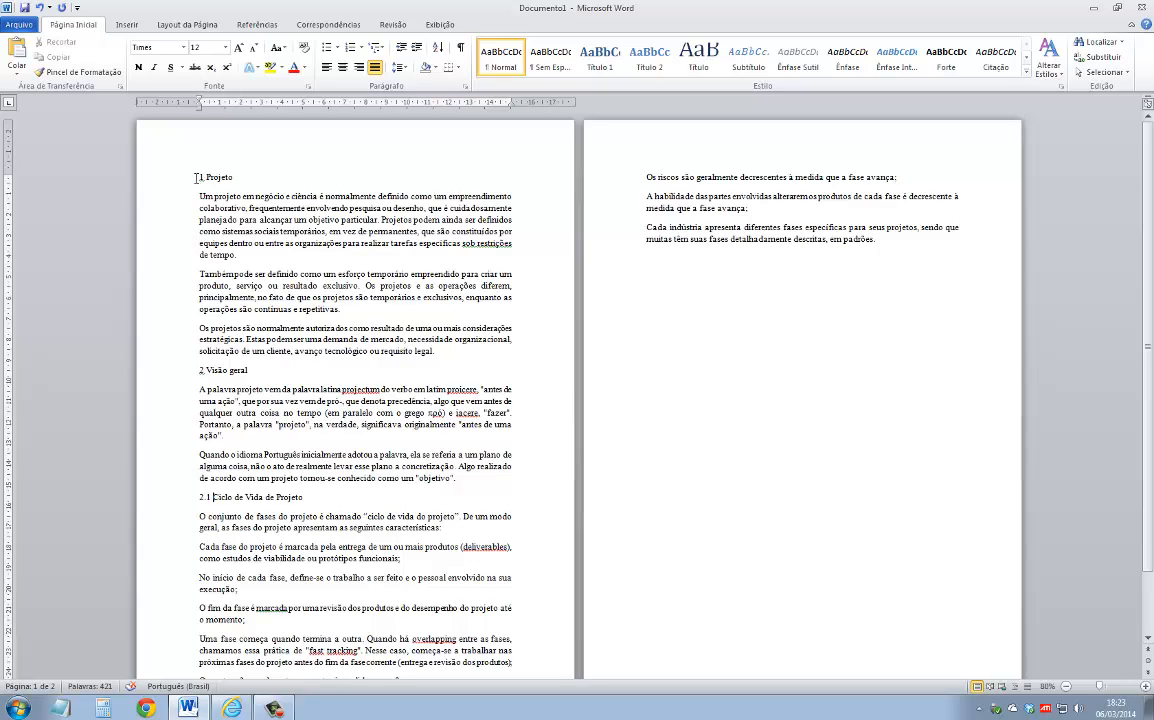
- Set the three numbered headings, "1 Projeto", "2 Visão geral" and "2.1 Ciclo de Vida de Projeto", to font size 14
drag(200, 177, 237, 177)
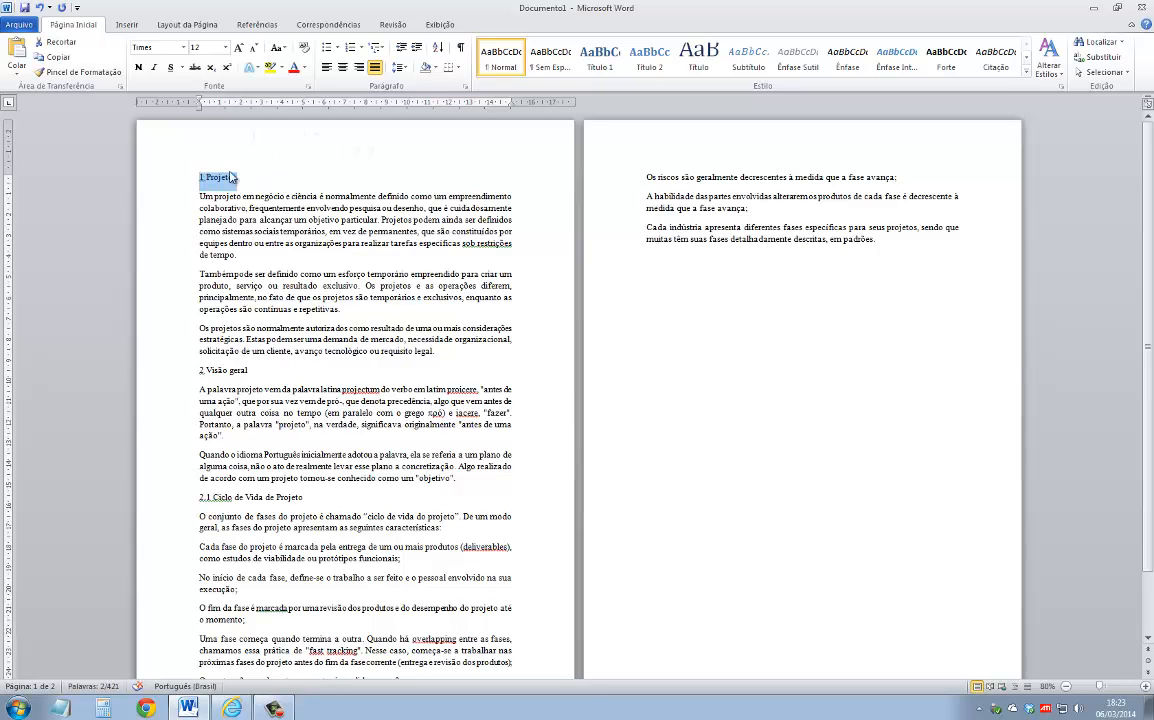
click(225, 48)
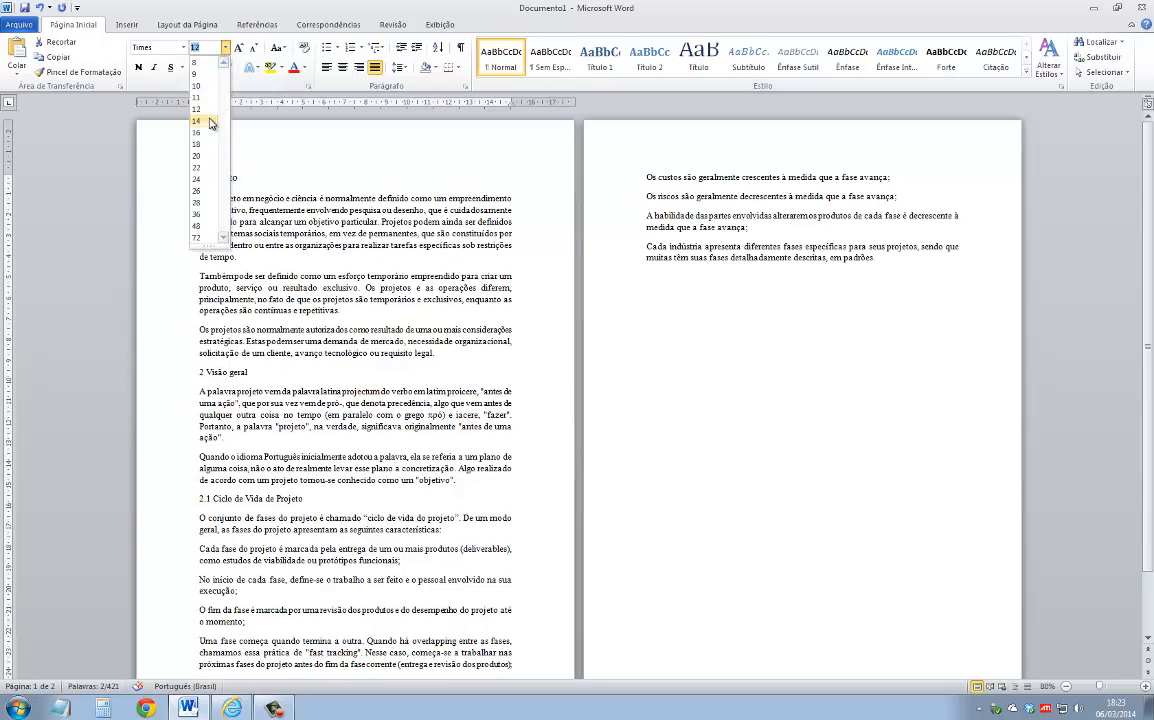
click(196, 120)
drag(198, 372, 248, 372)
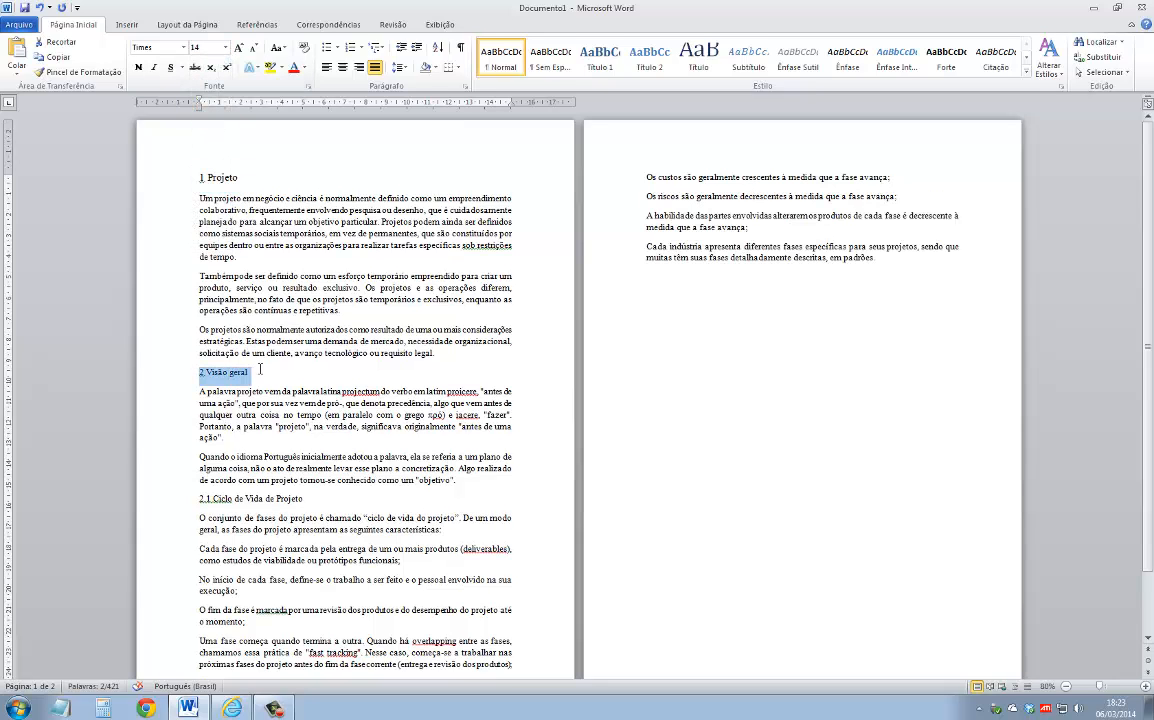
click(225, 48)
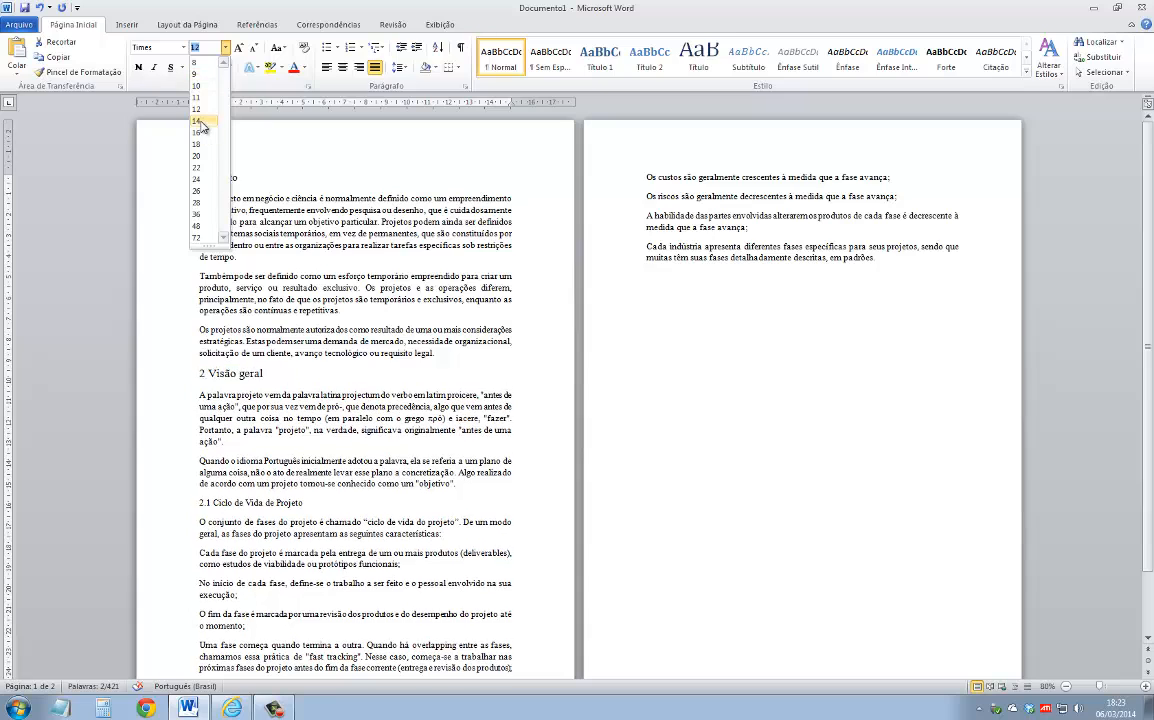
click(200, 120)
drag(199, 500, 305, 500)
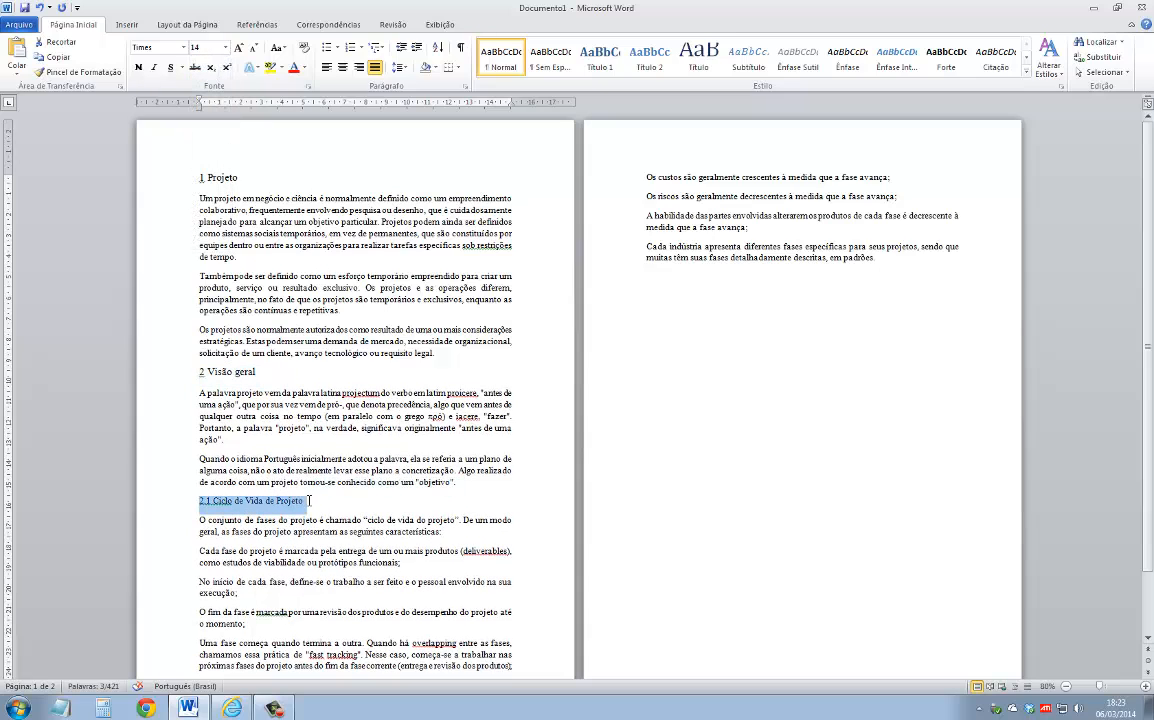
click(225, 48)
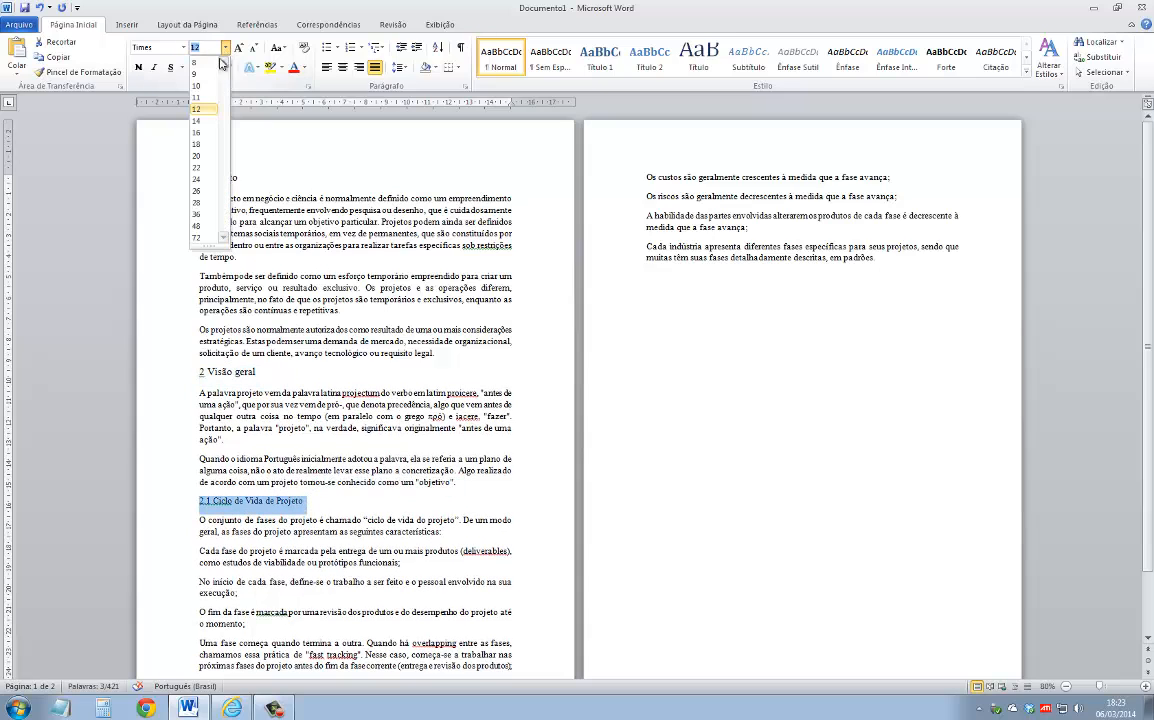
click(200, 120)
- Set the line spacing of the entire document text to 1,5
click(200, 180)
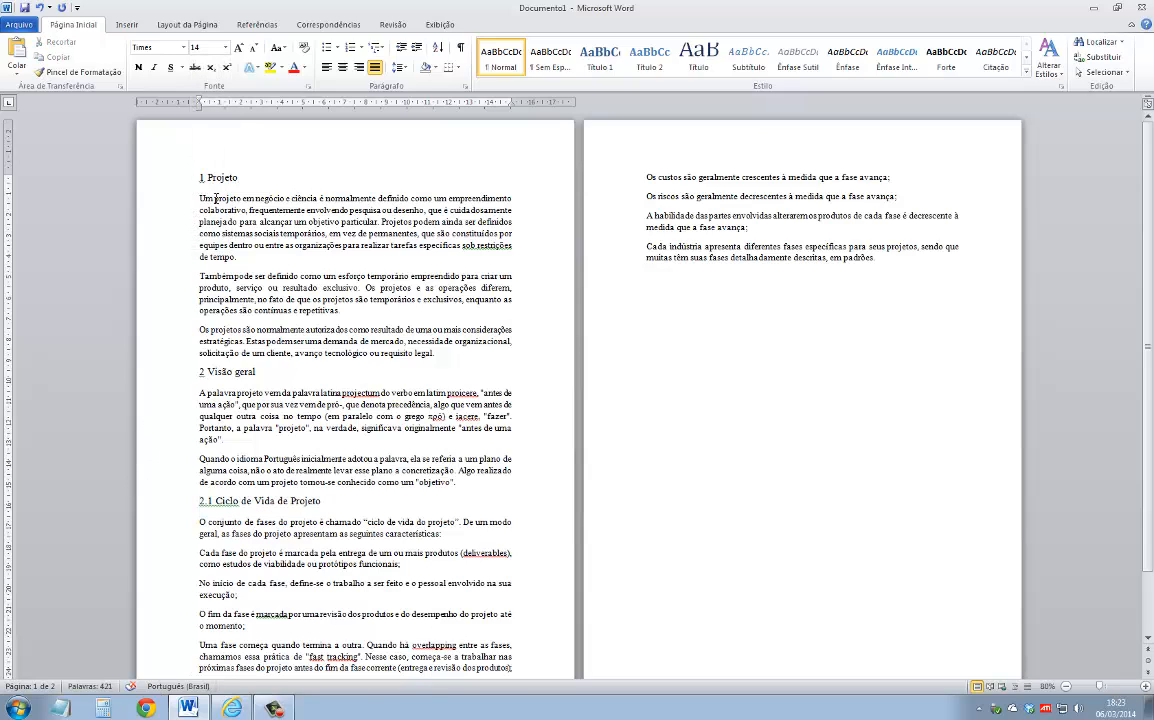
click(201, 178)
drag(201, 178, 887, 286)
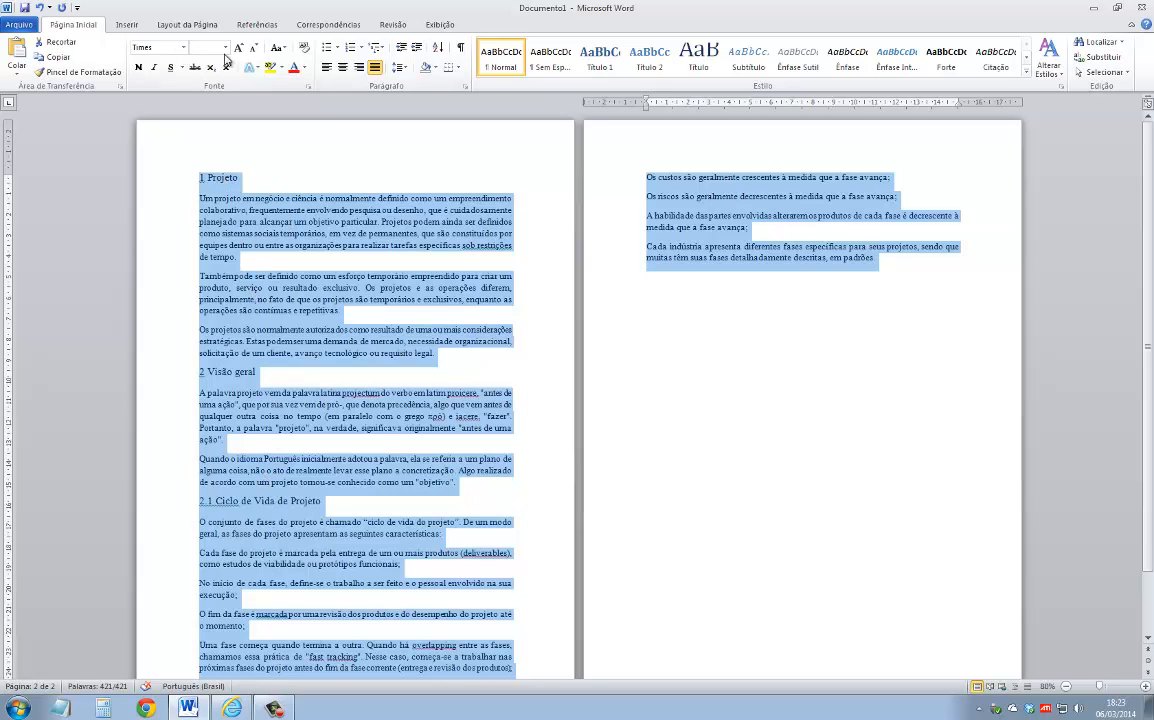
click(399, 68)
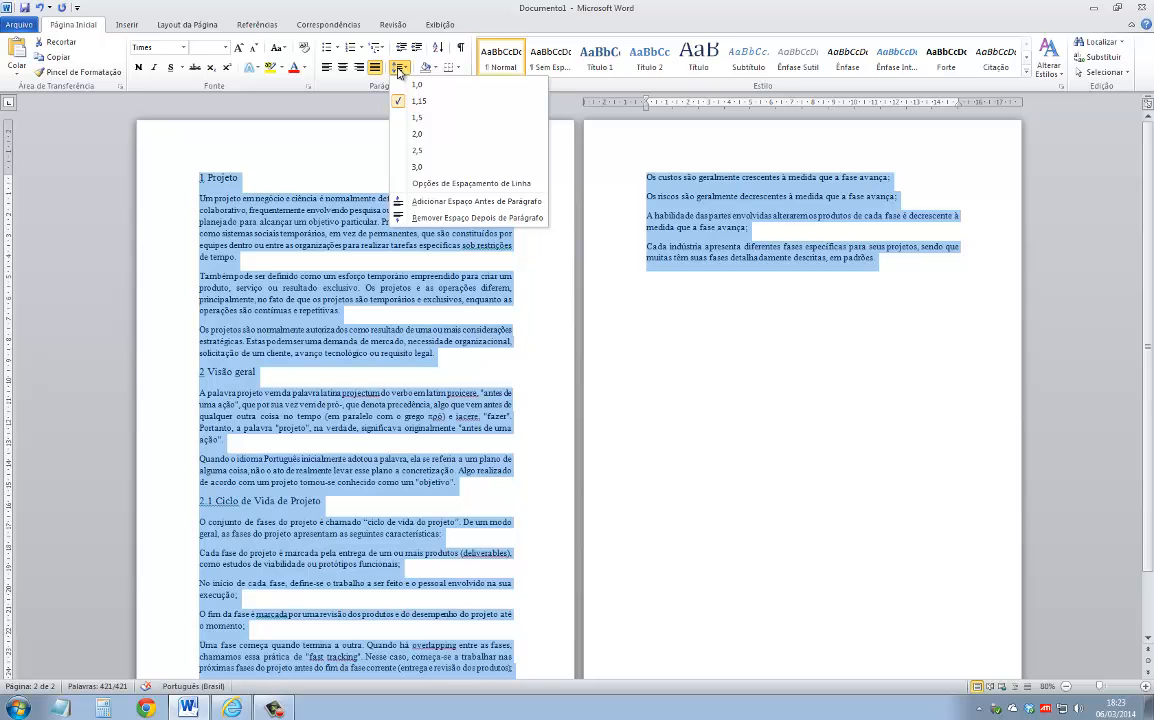
key(ctrl+a)
click(415, 118)
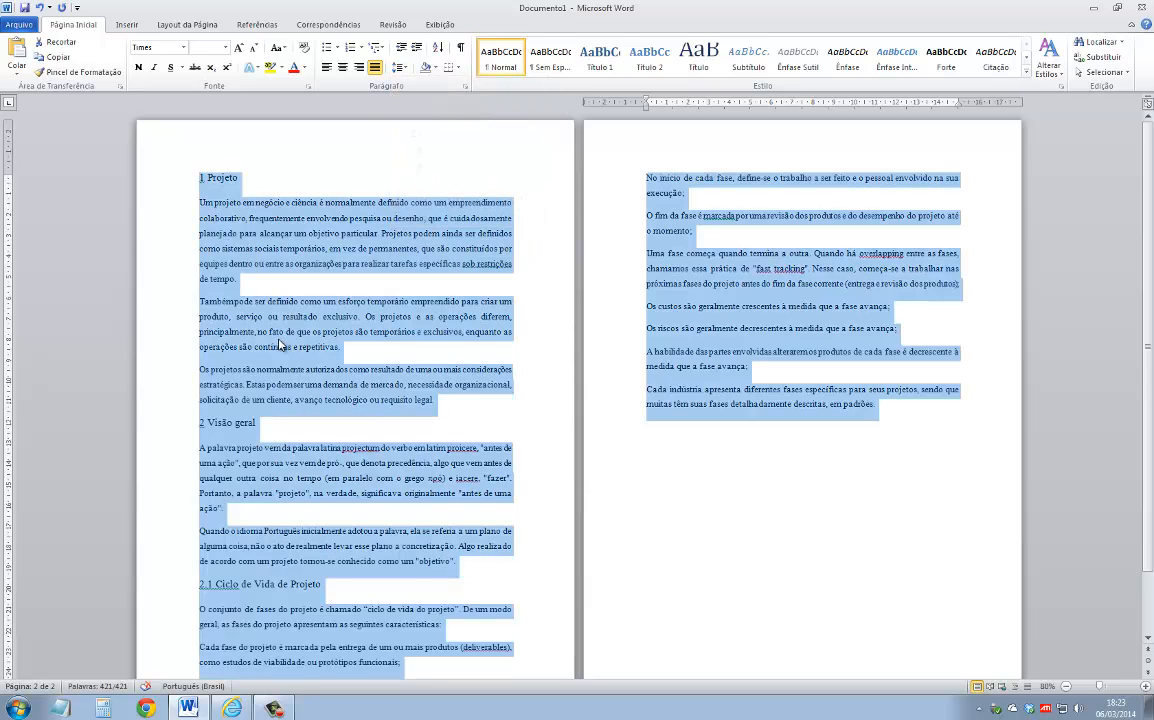
- Reapply 1,5 line spacing to the entire document text
click(729, 445)
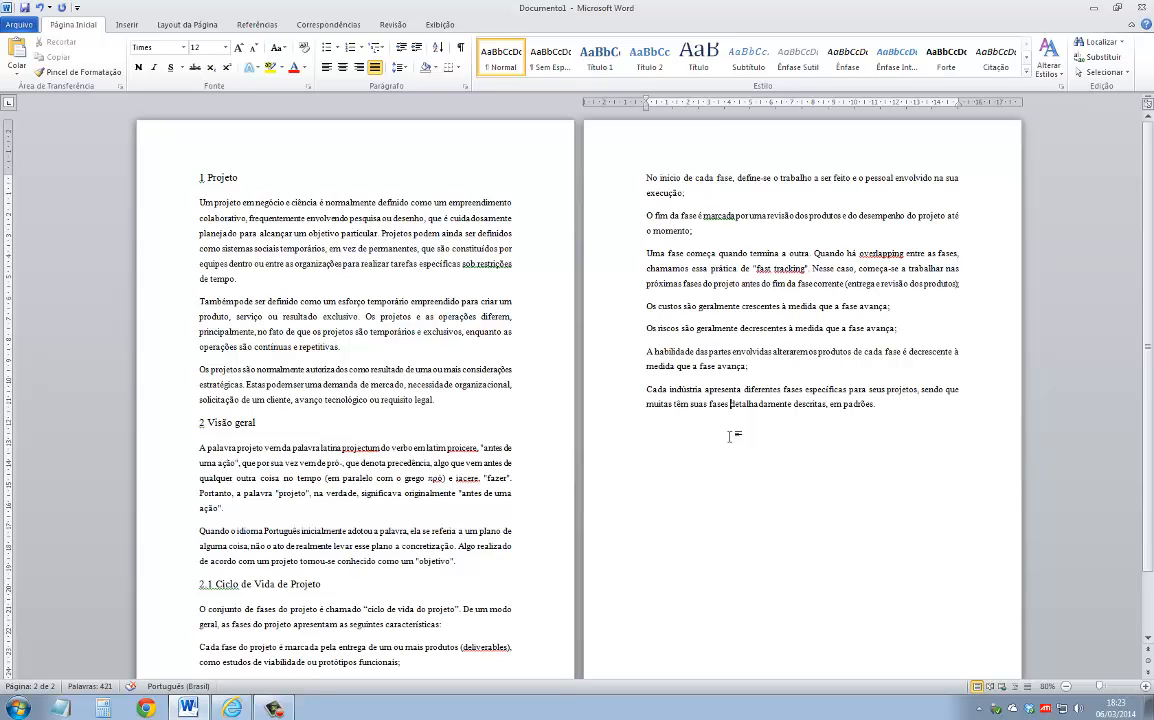
key(ctrl+a)
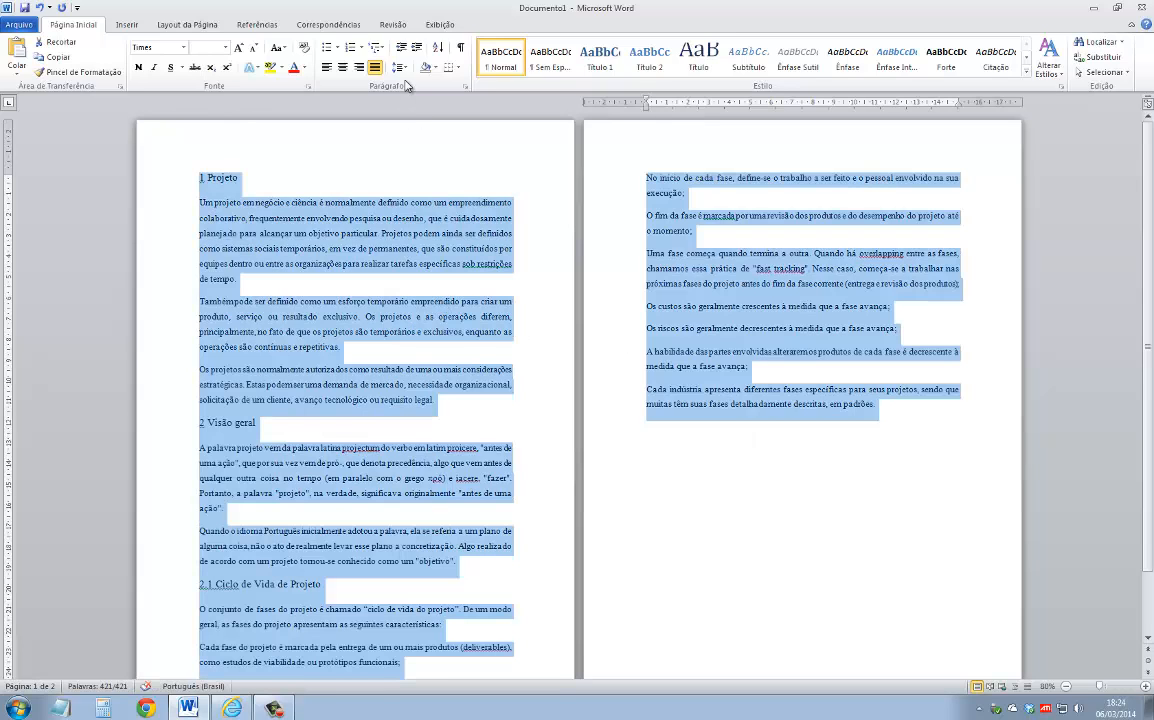
click(398, 67)
click(385, 118)
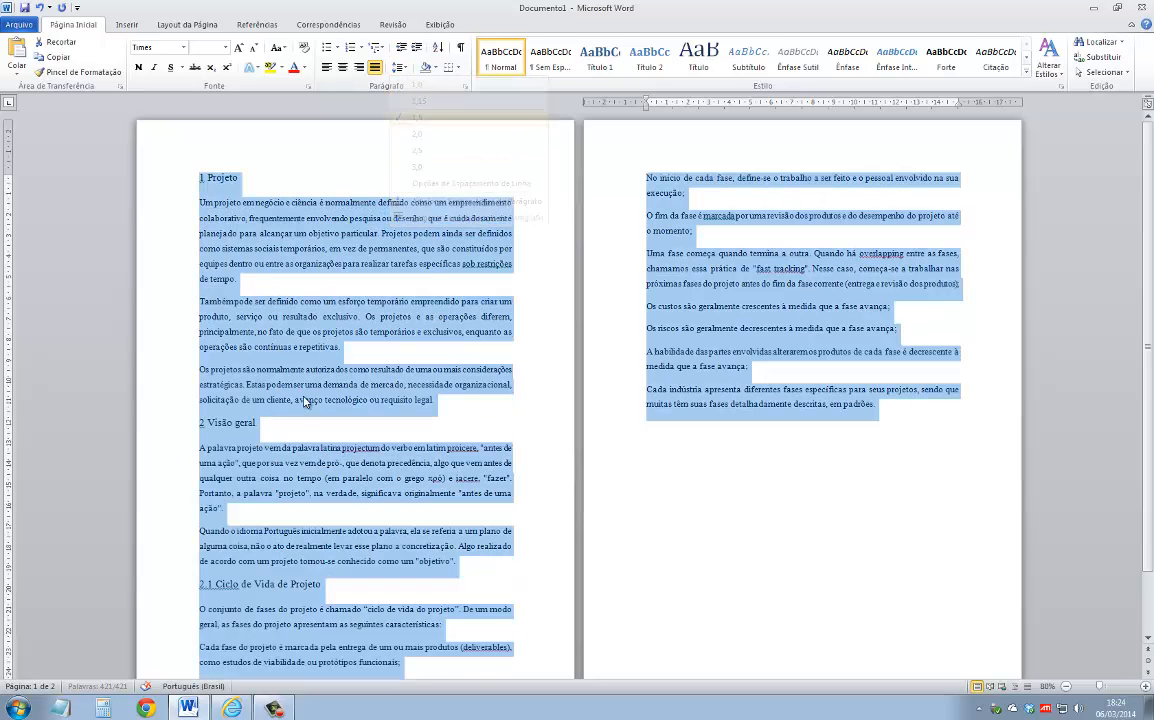
click(289, 335)
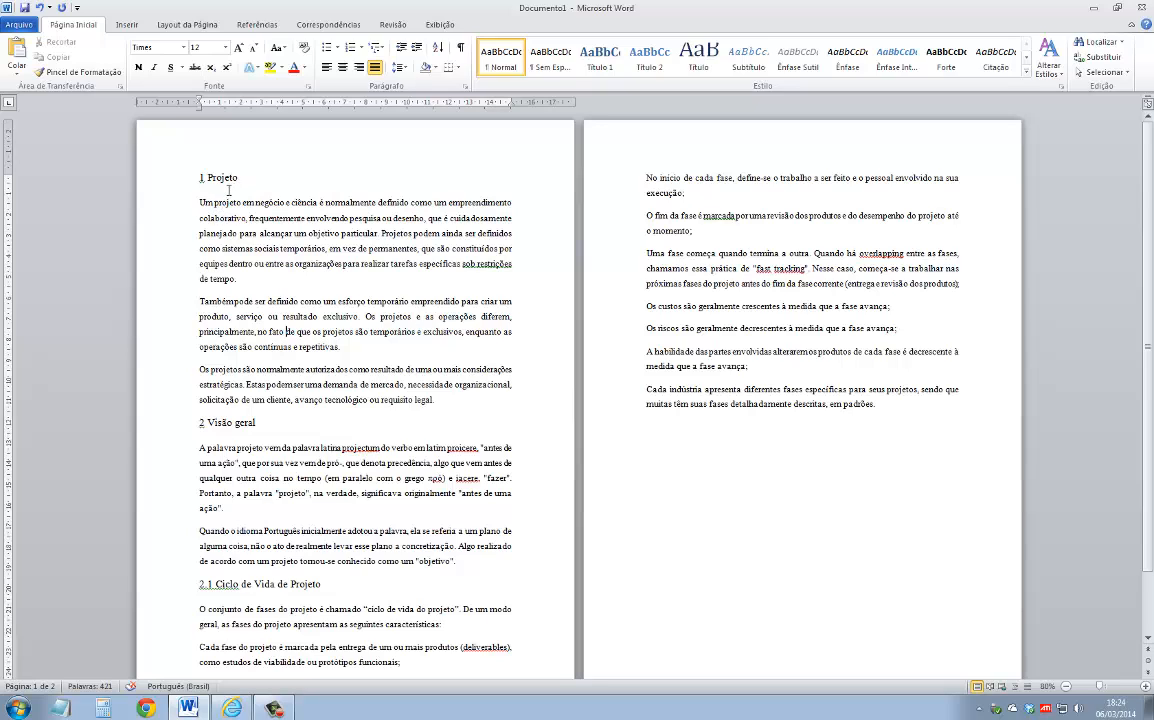
- Insert a blank line below the heading "1 Projeto" and blank lines above and below the heading "2 Visão geral"
click(245, 177)
key(Return)
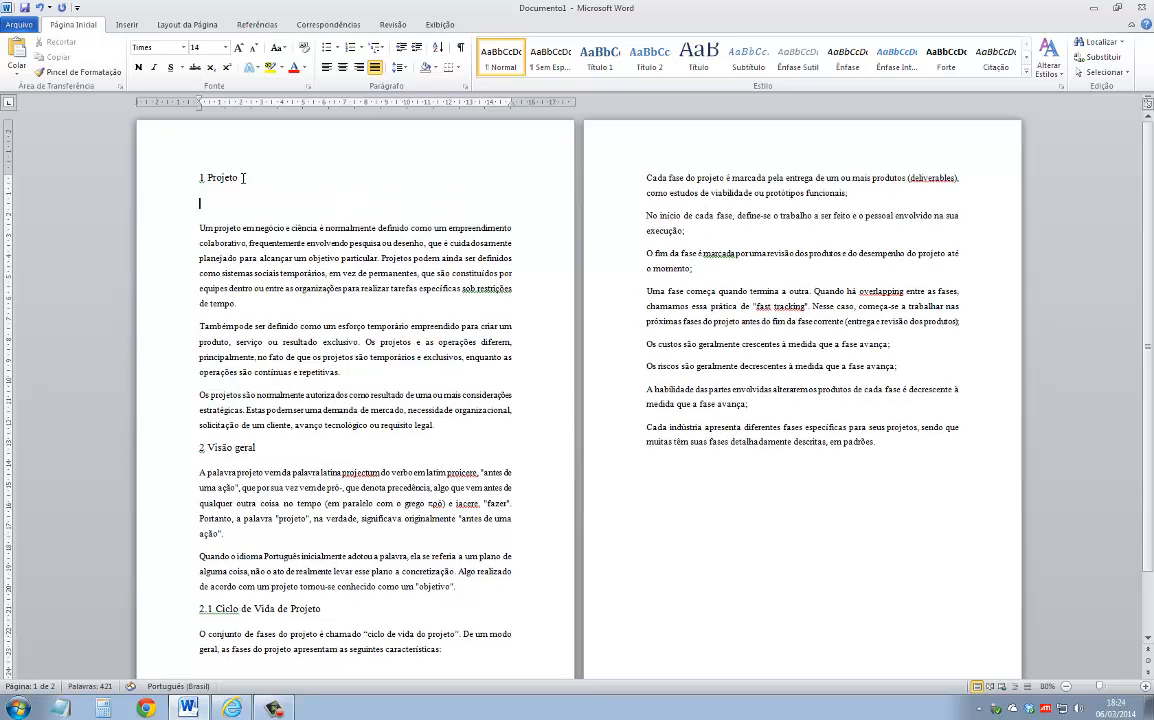
click(440, 425)
key(Return)
click(285, 473)
key(Return)
scroll(285, 473, down, 1)
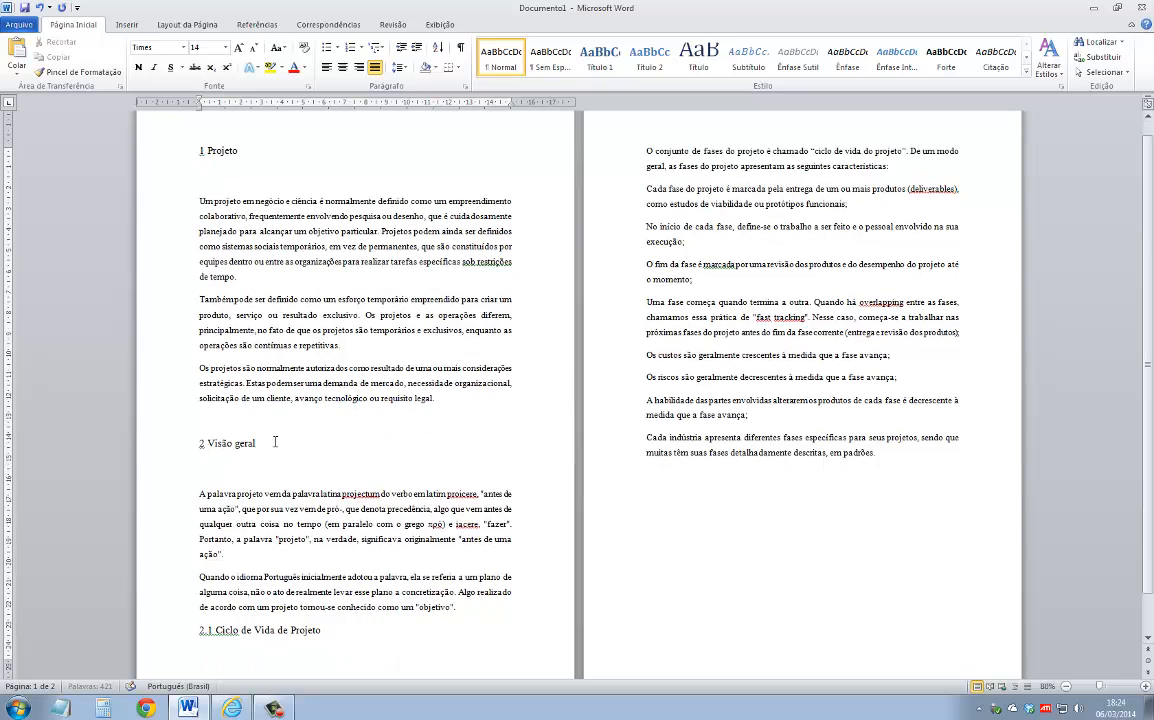
- Insert two blank lines above the heading "2.1 Ciclo de Vida de Projeto" and one below it
click(485, 617)
key(Return)
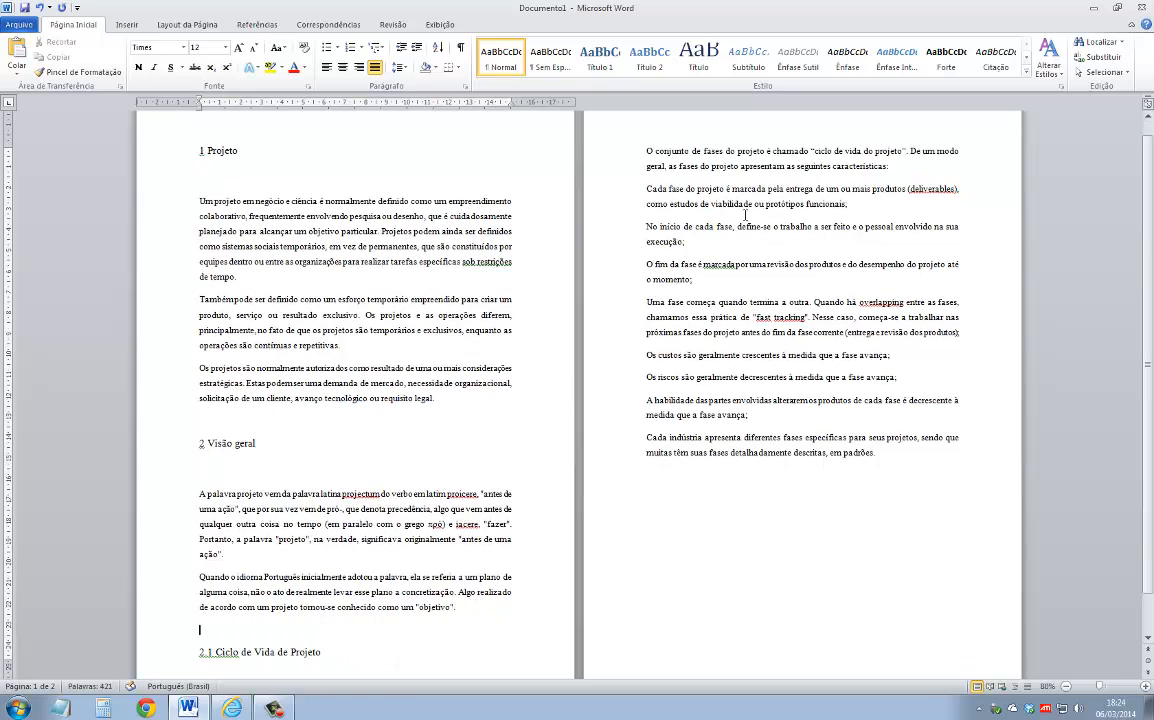
key(Return)
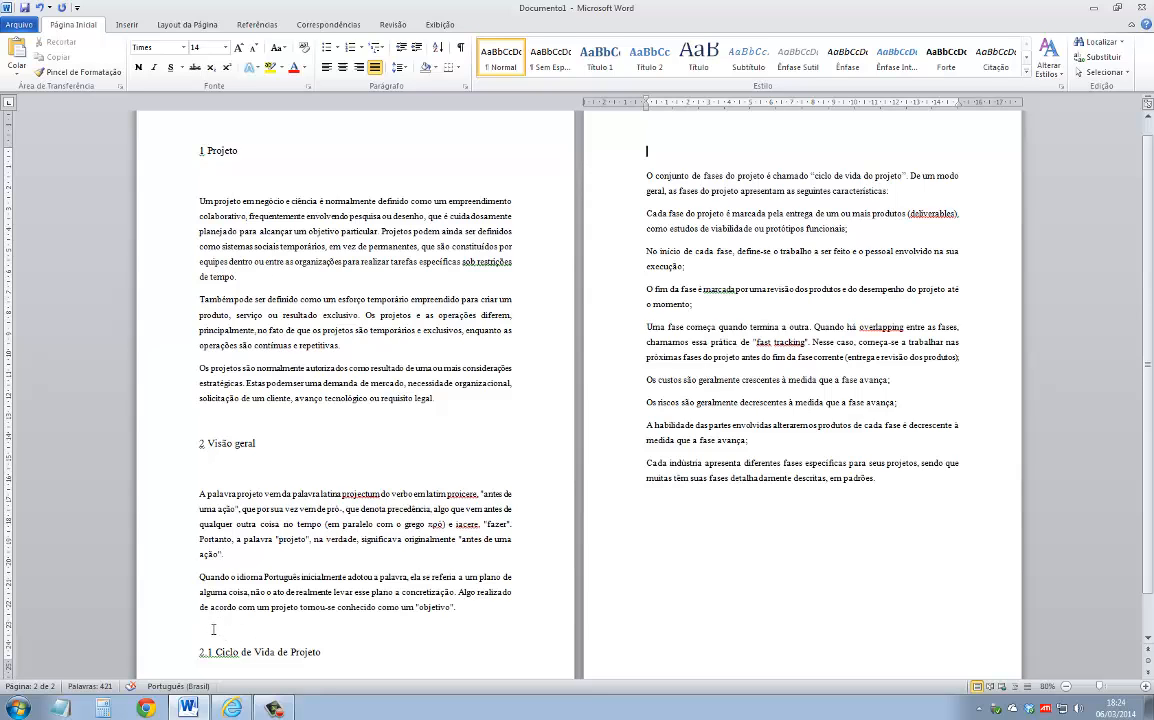
click(290, 631)
key(Return)
scroll(340, 623, up, 1)
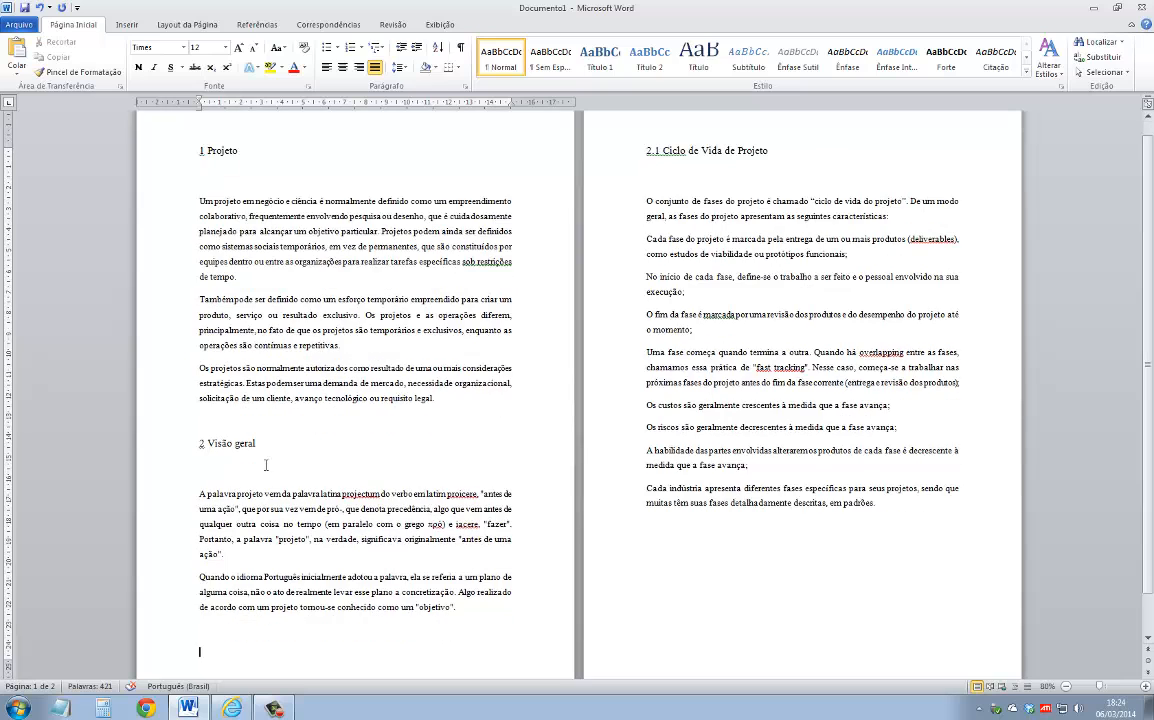
scroll(240, 412, down, 1)
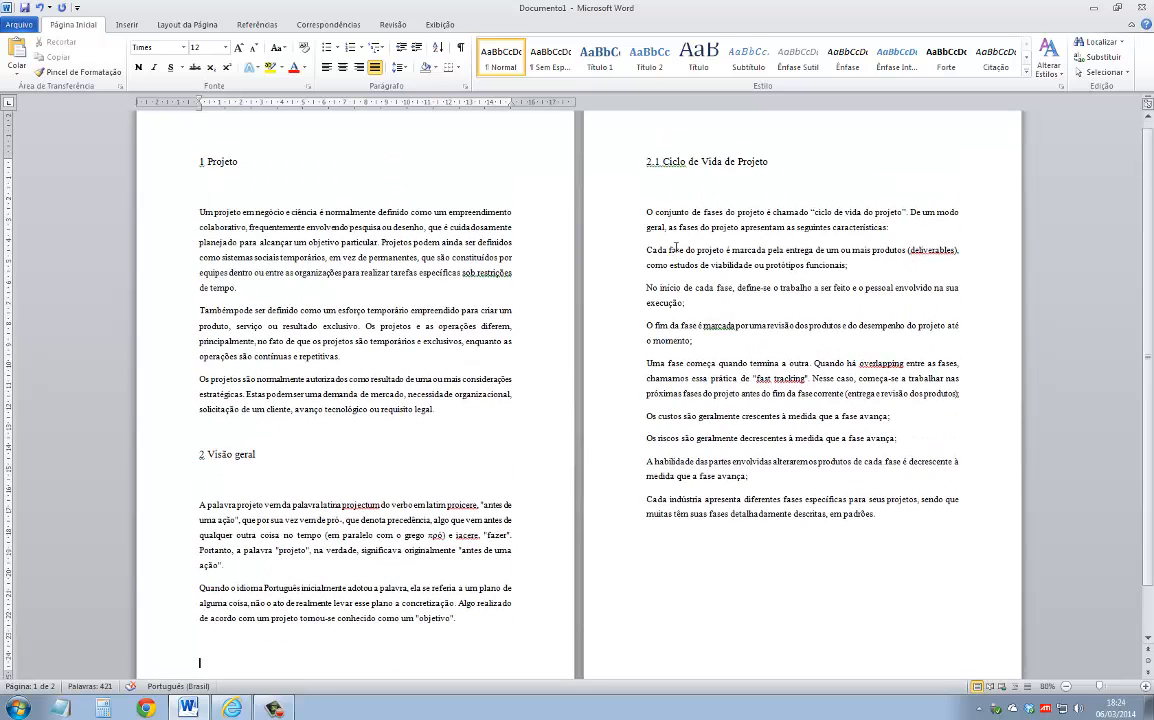
scroll(443, 240, up, 1)
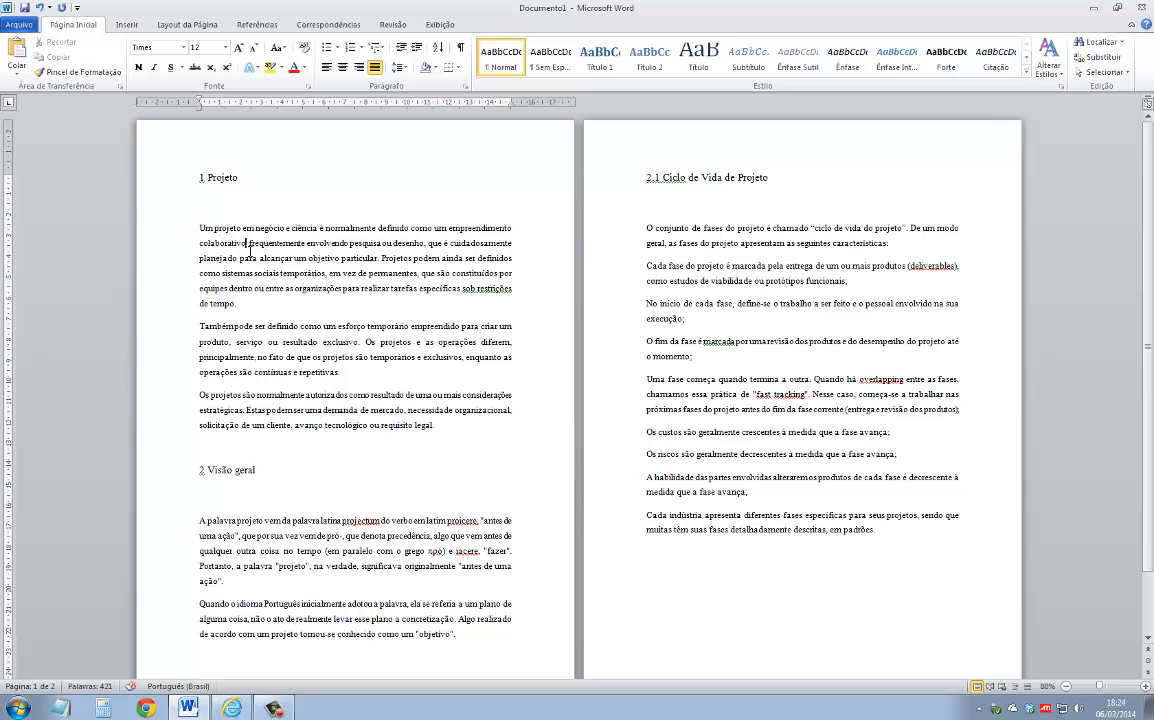
- Open the custom margin settings for the whole document and set the top and left margins to 3 cm
key(ctrl+a)
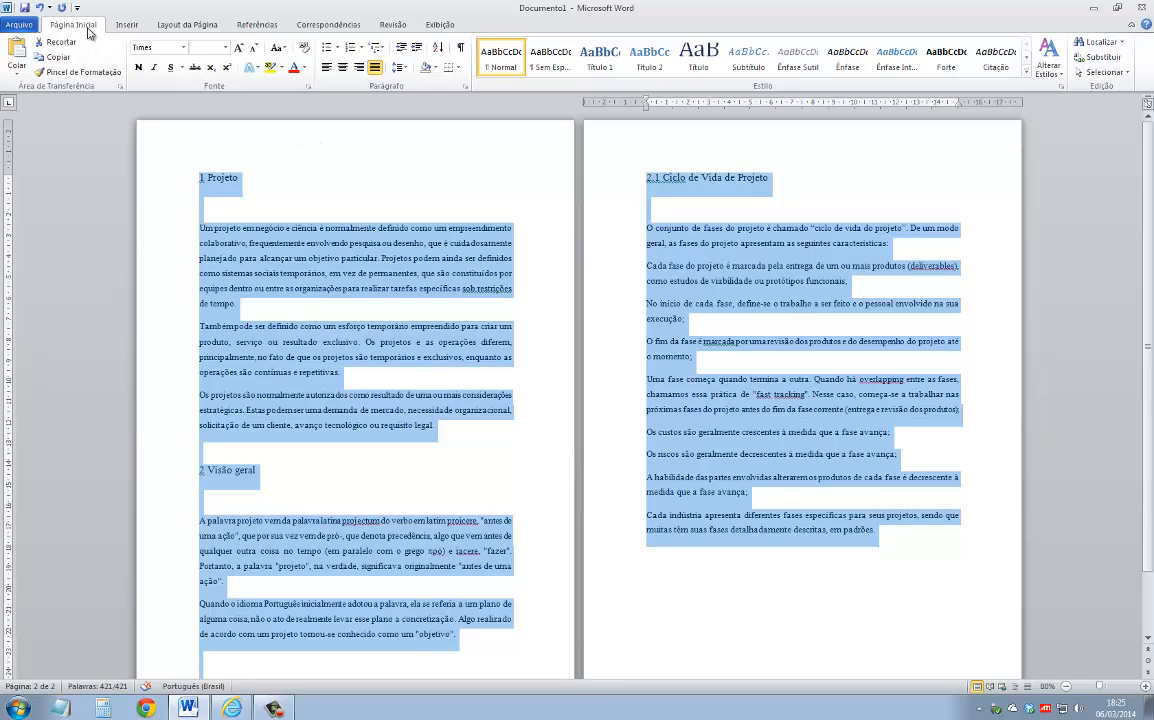
click(190, 25)
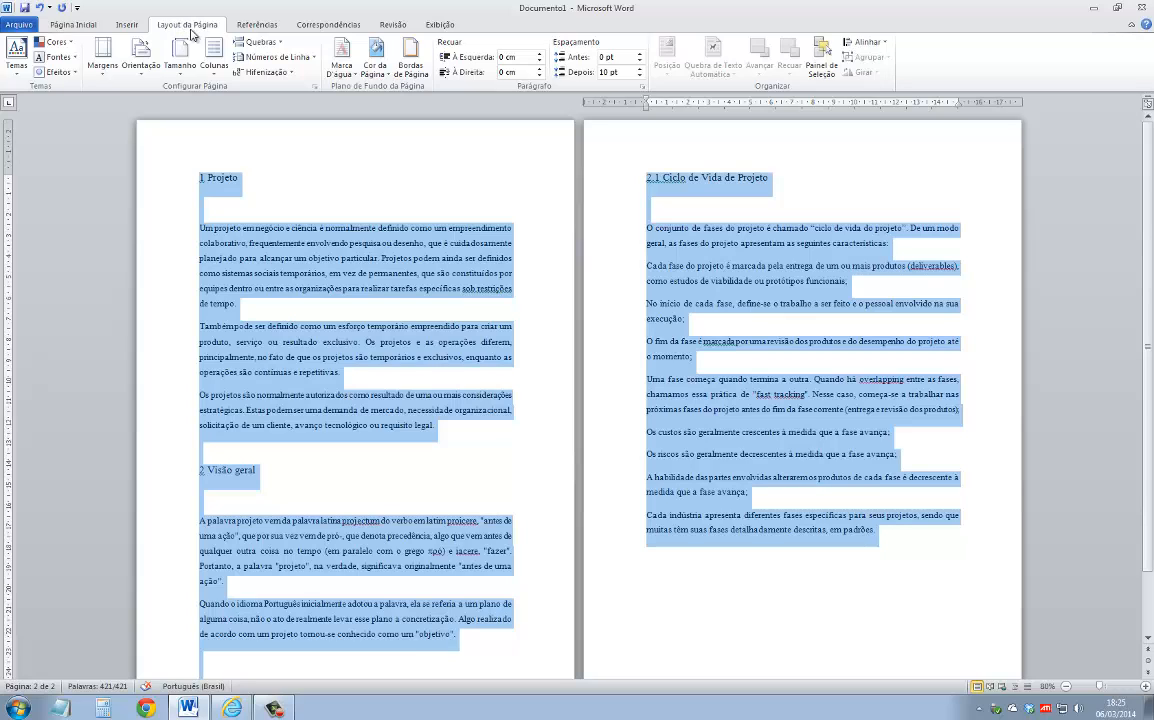
click(104, 74)
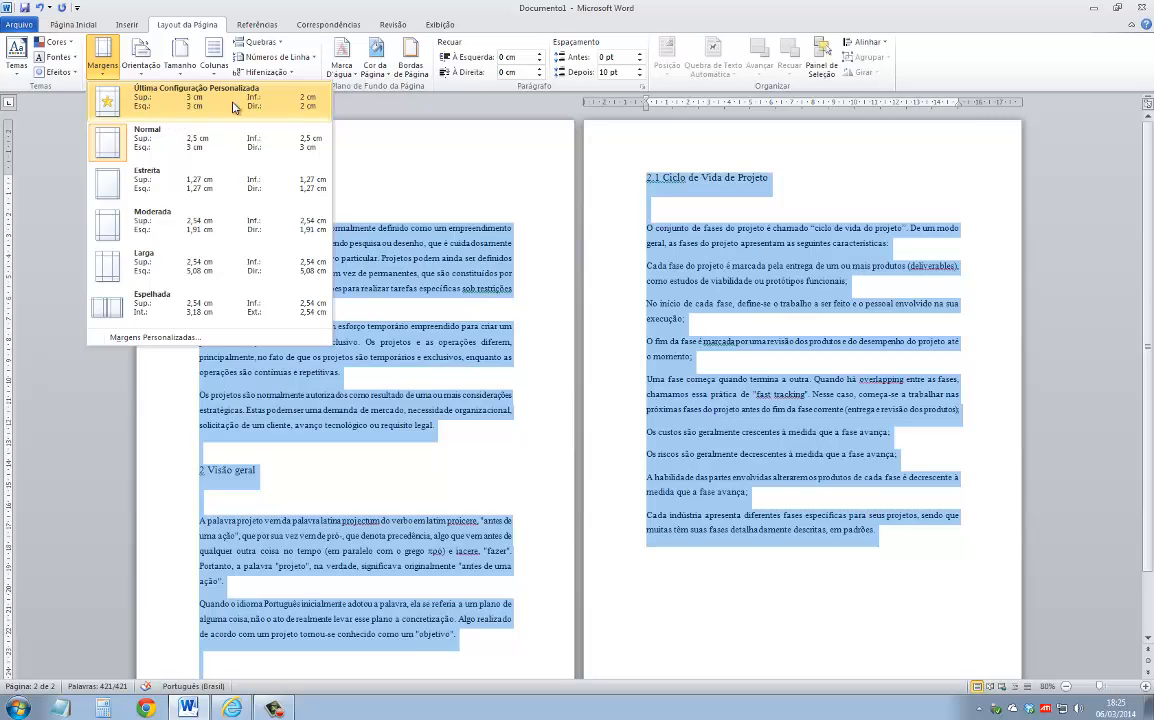
click(167, 343)
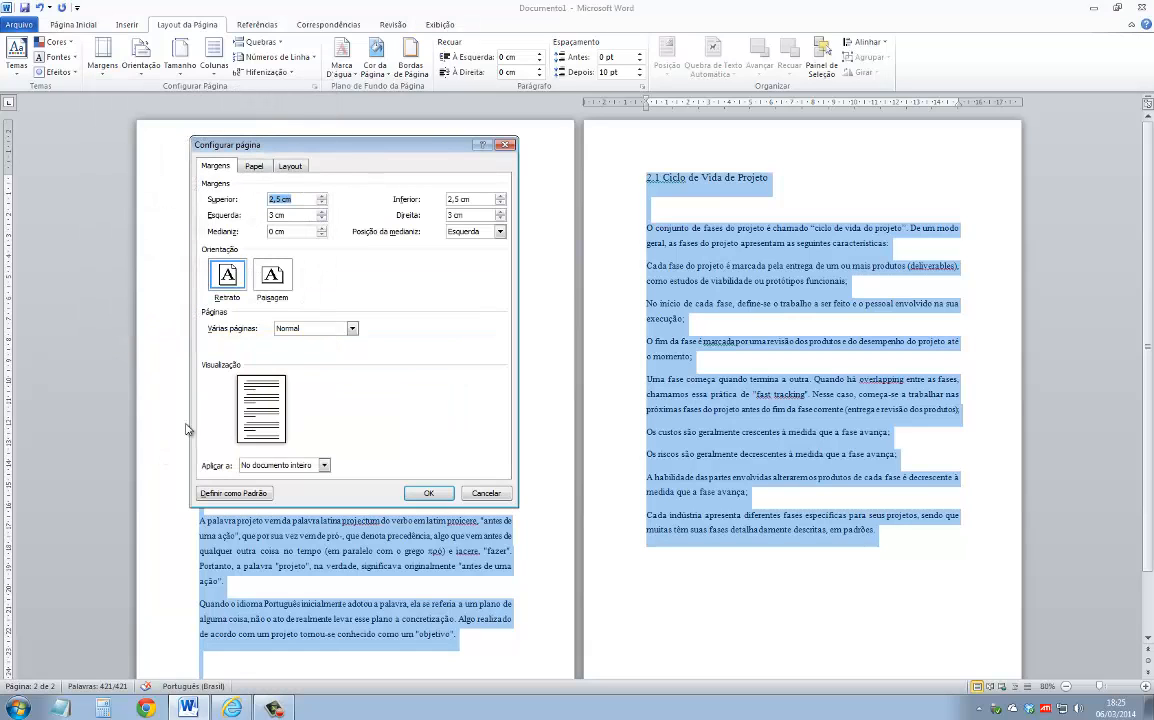
drag(310, 142, 426, 145)
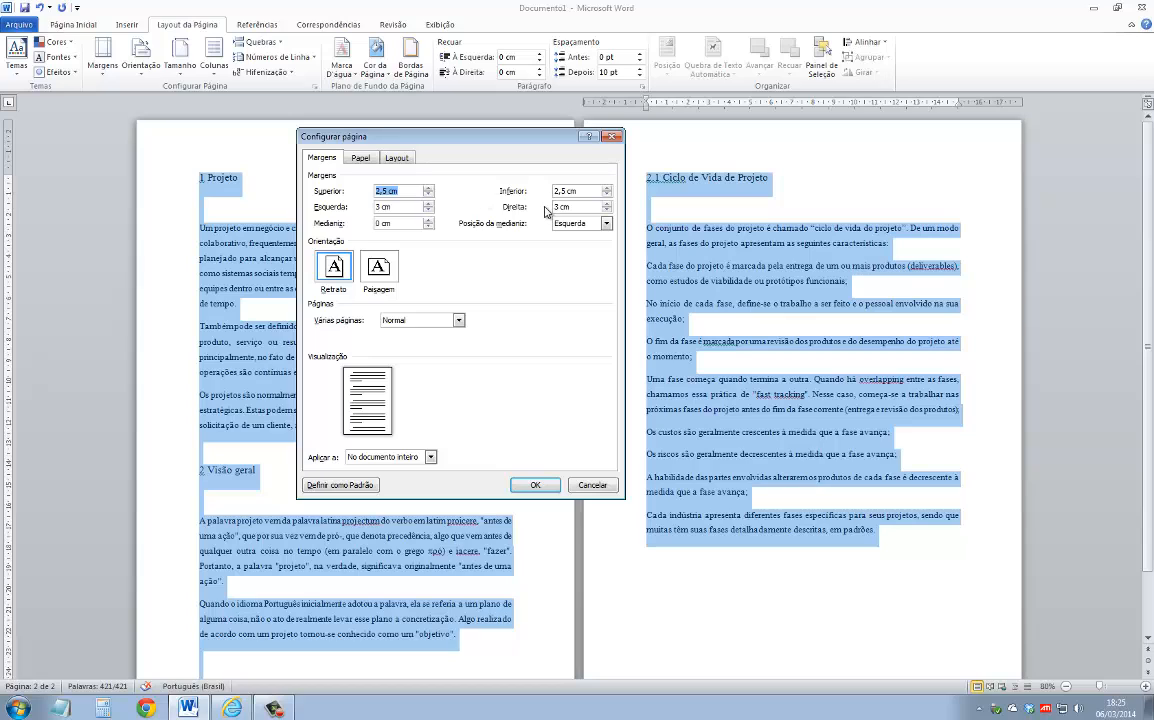
click(413, 190)
drag(413, 190, 330, 191)
text(3)
drag(401, 207, 322, 208)
text(3)
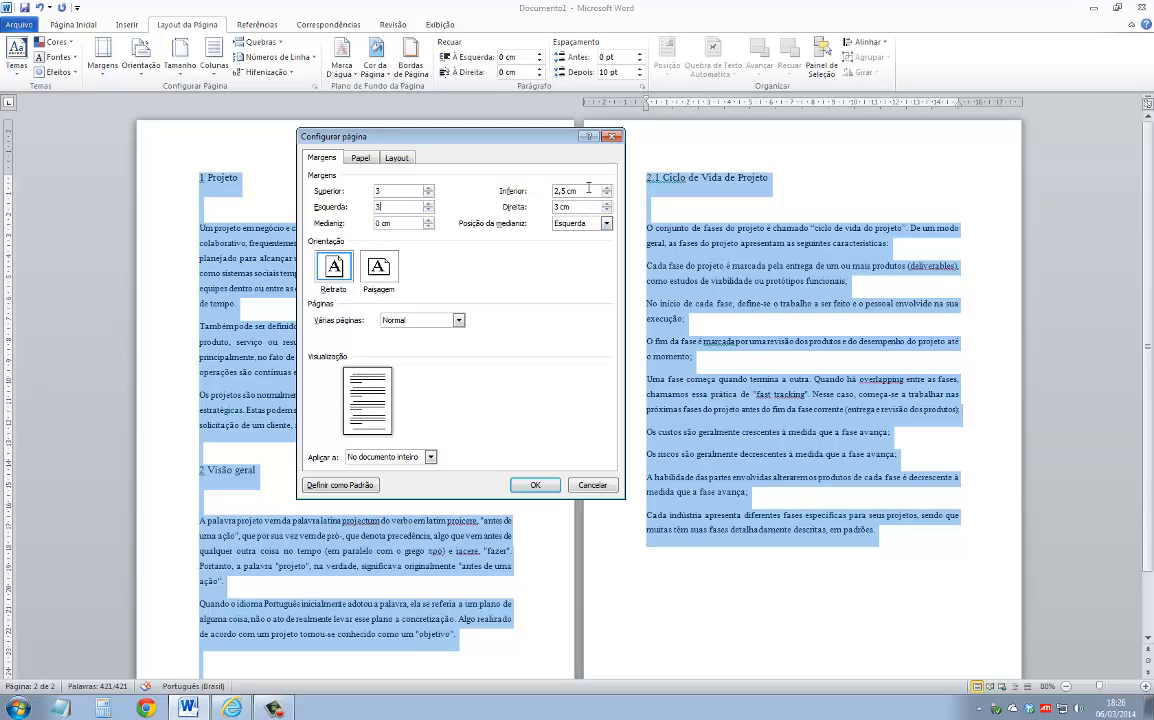
- Set the bottom and right margins to 2 cm and apply the page setup to the whole document
drag(588, 187, 505, 188)
text(2)
key(Tab)
text(2)
click(533, 484)
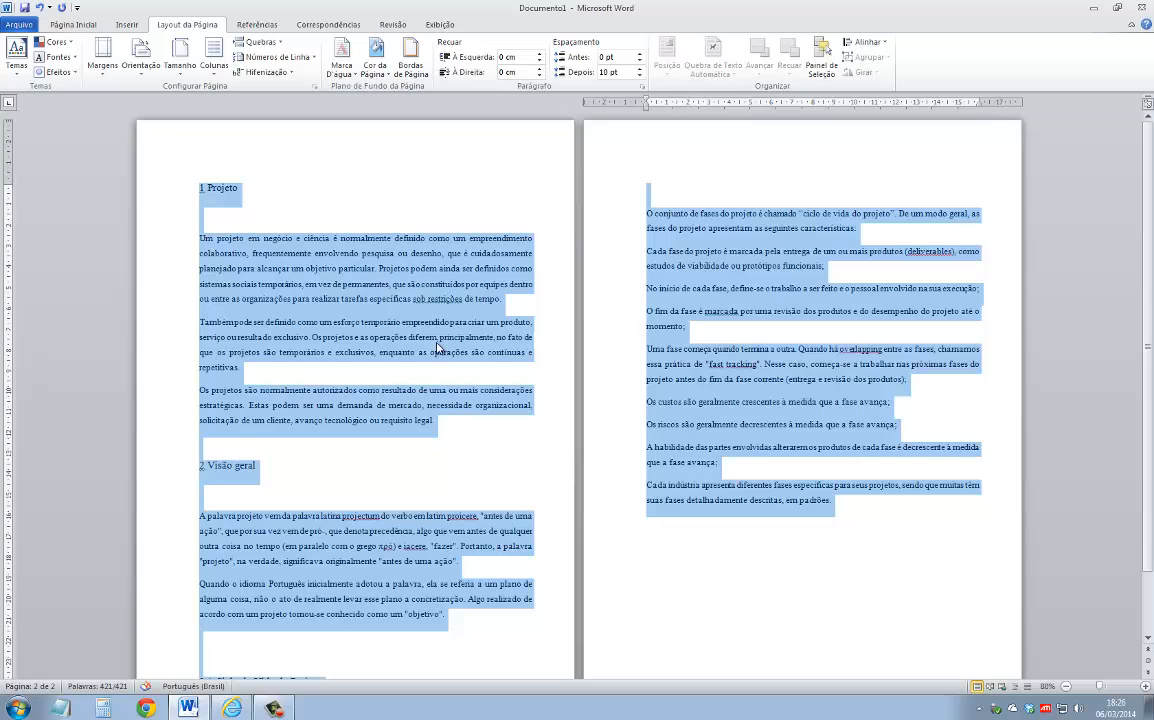
click(561, 298)
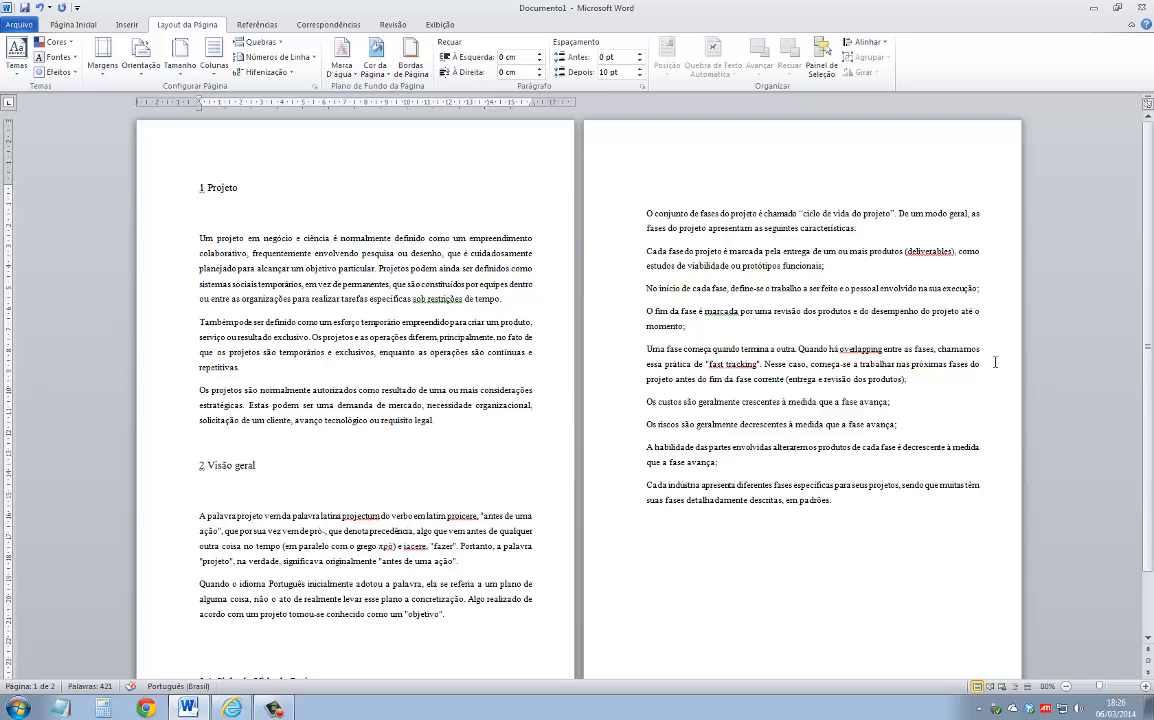
- Push the heading "2.1 Ciclo de Vida de Projeto" to the start of the second page by adding space above it
scroll(888, 340, down, 1)
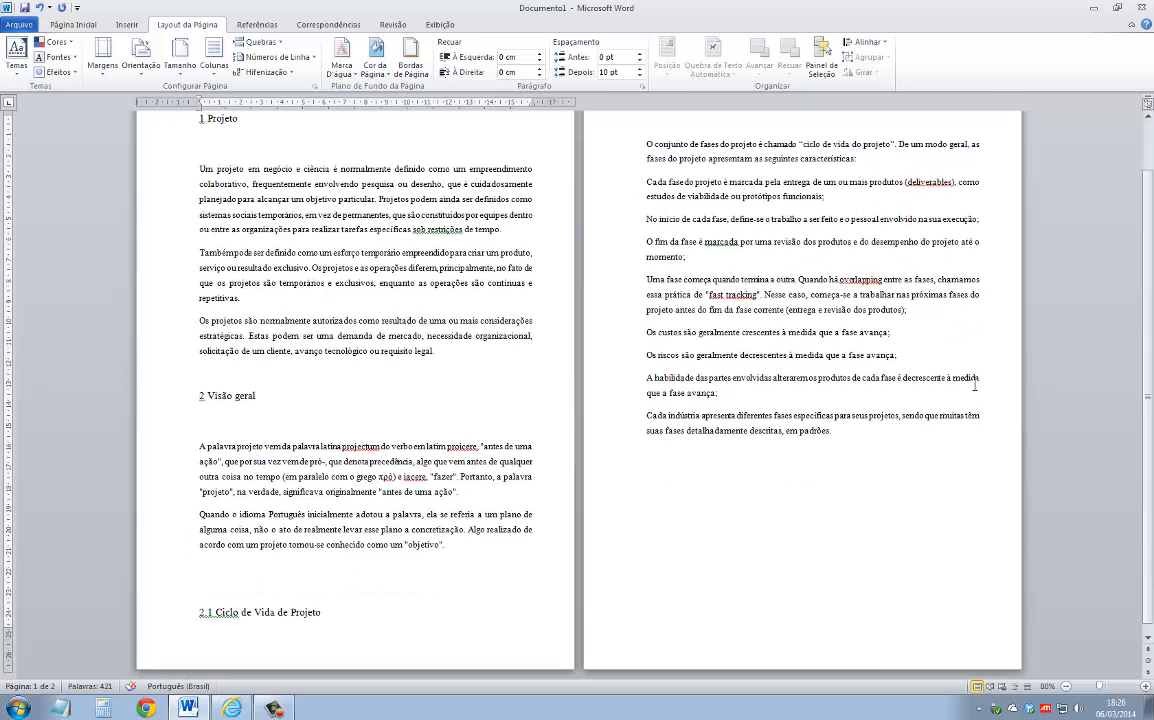
click(224, 586)
key(ctrl+Return)
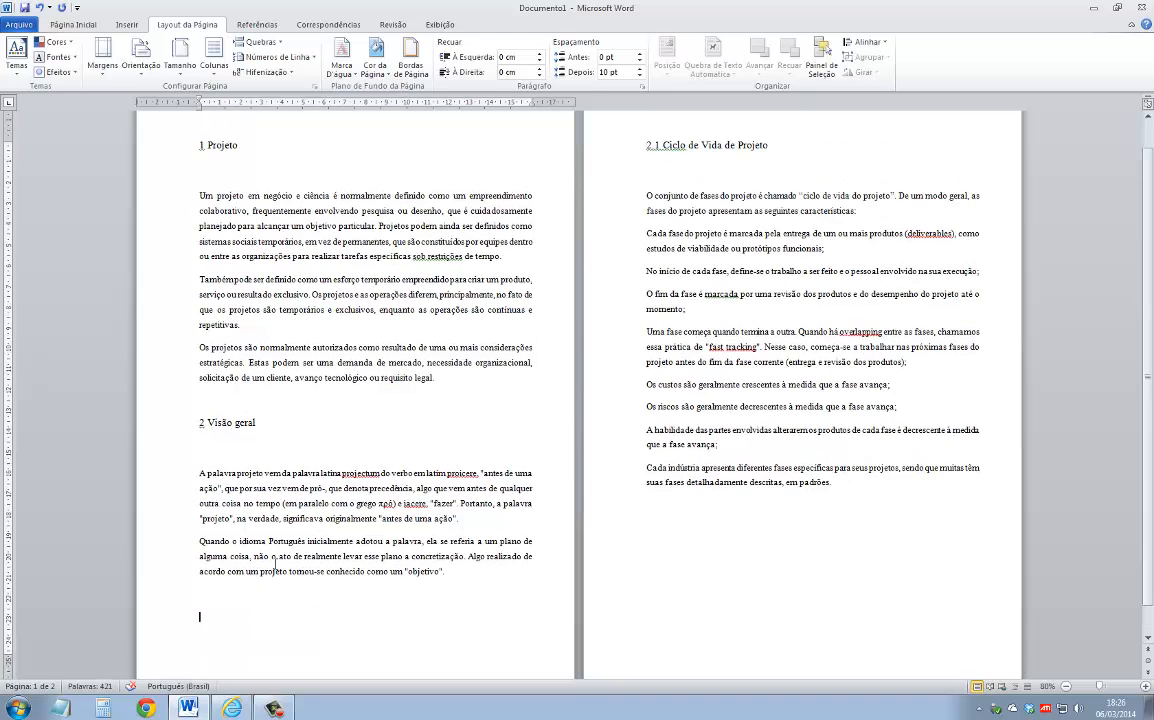
scroll(271, 562, up, 1)
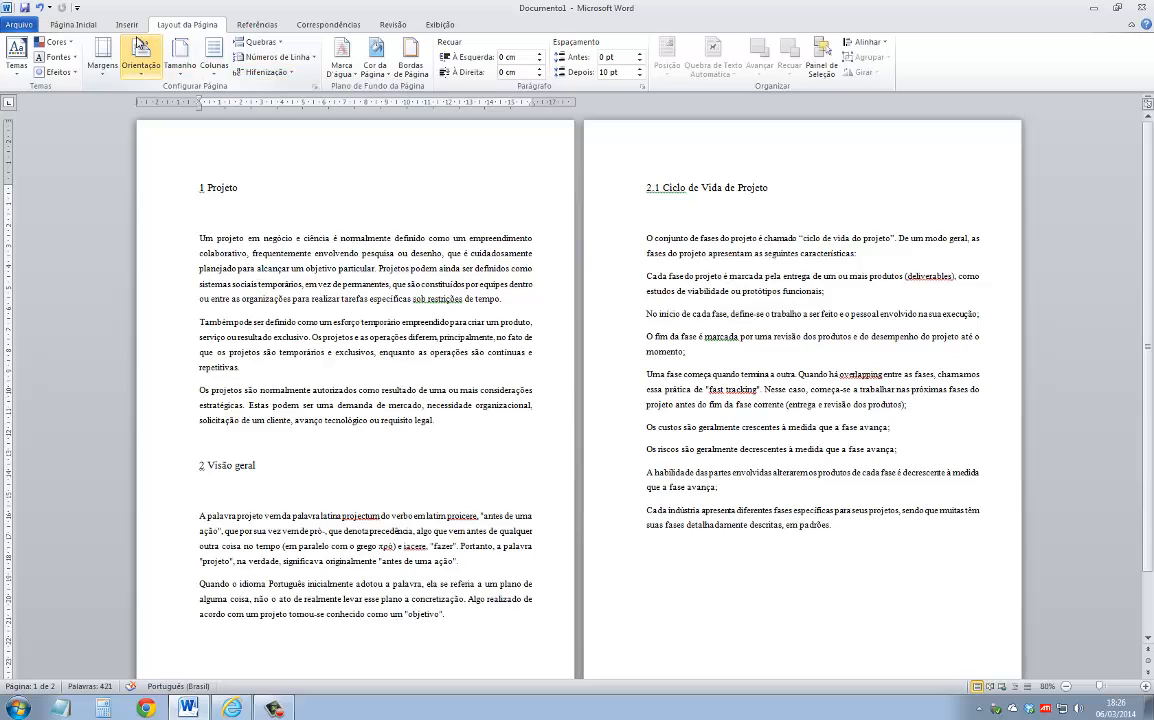
- Copy the "2 Visão geral" heading with its two paragraphs and paste it at the end of the document
click(67, 23)
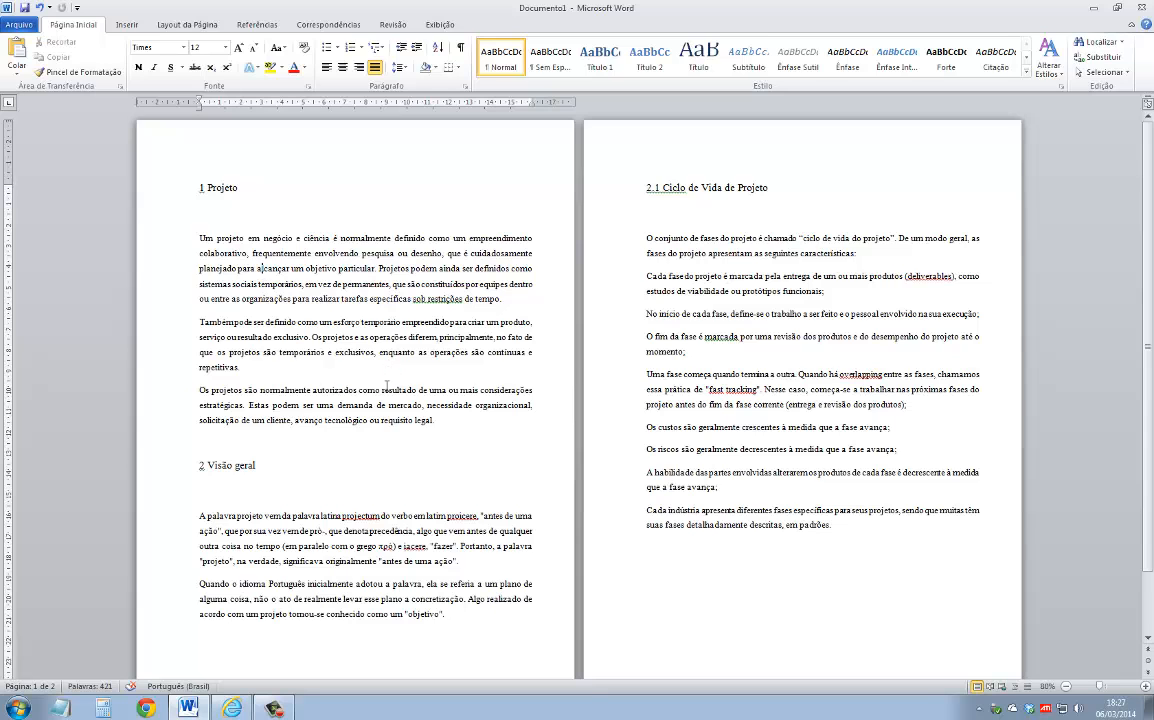
scroll(350, 345, down, 1)
drag(200, 378, 447, 562)
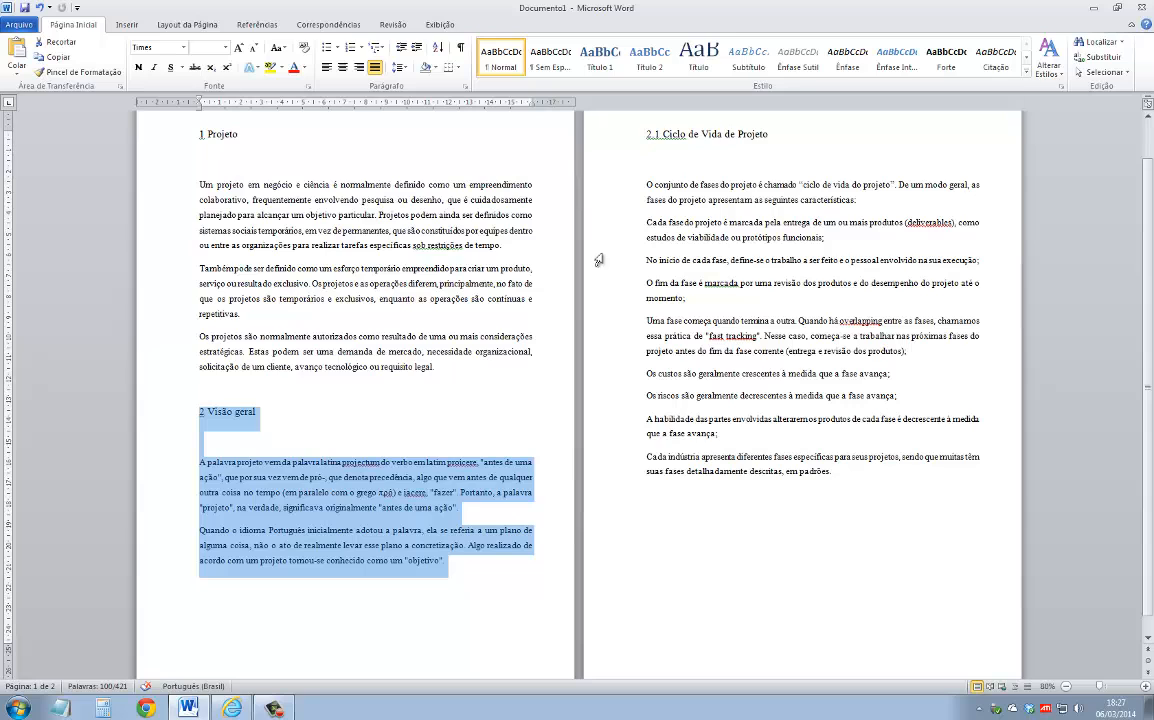
click(690, 512)
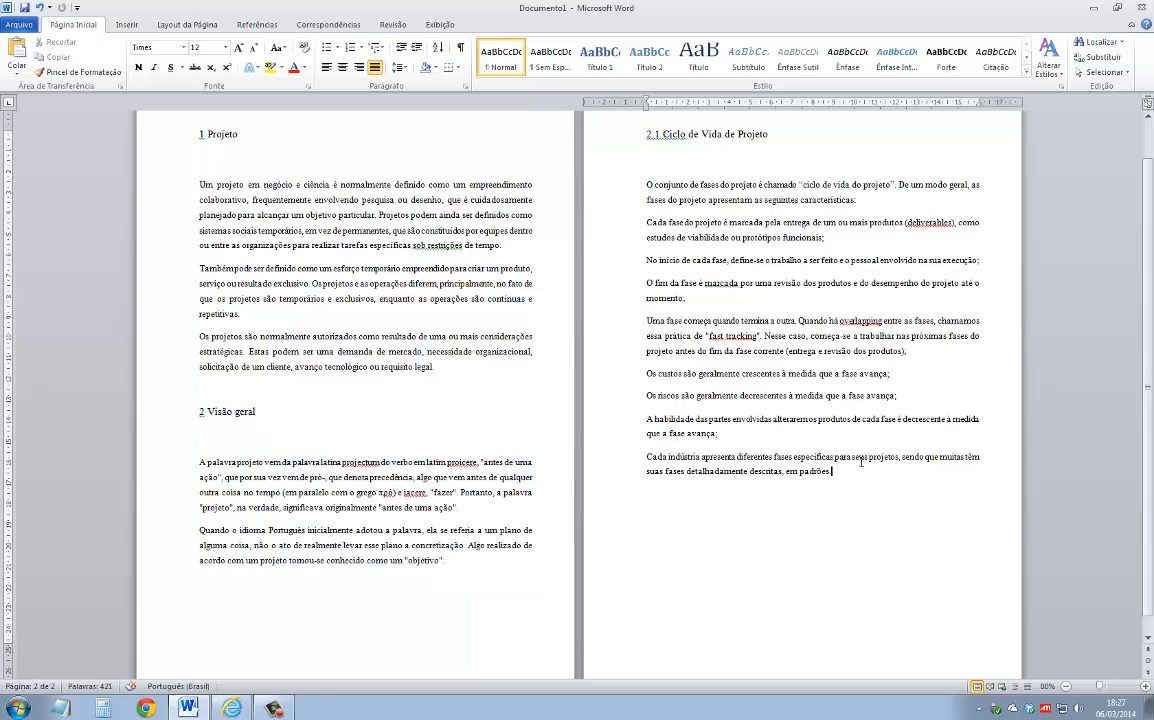
text(2 Visão geral  A palavra projeto vem da palavra latina projectum do verbo em latim proicere, "antes de uma ação", que por sua vez vem de pró-, que denota precedência, algo que vem antes de qualquer outra coisa no tempo (em paralelo com o grego πρό) e iacere, "fazer". Portanto, a palavra "projeto", na verdade, significava originalmente "antes de uma ação". Quando o idioma Português inicialmente adotou a palavra, ela se referia a um plano de alguma coisa, não o ato de realmente levar esse plano a concretização. Algo realizado de acordo com um projeto tornou-se conhecido como um "objetivo".)
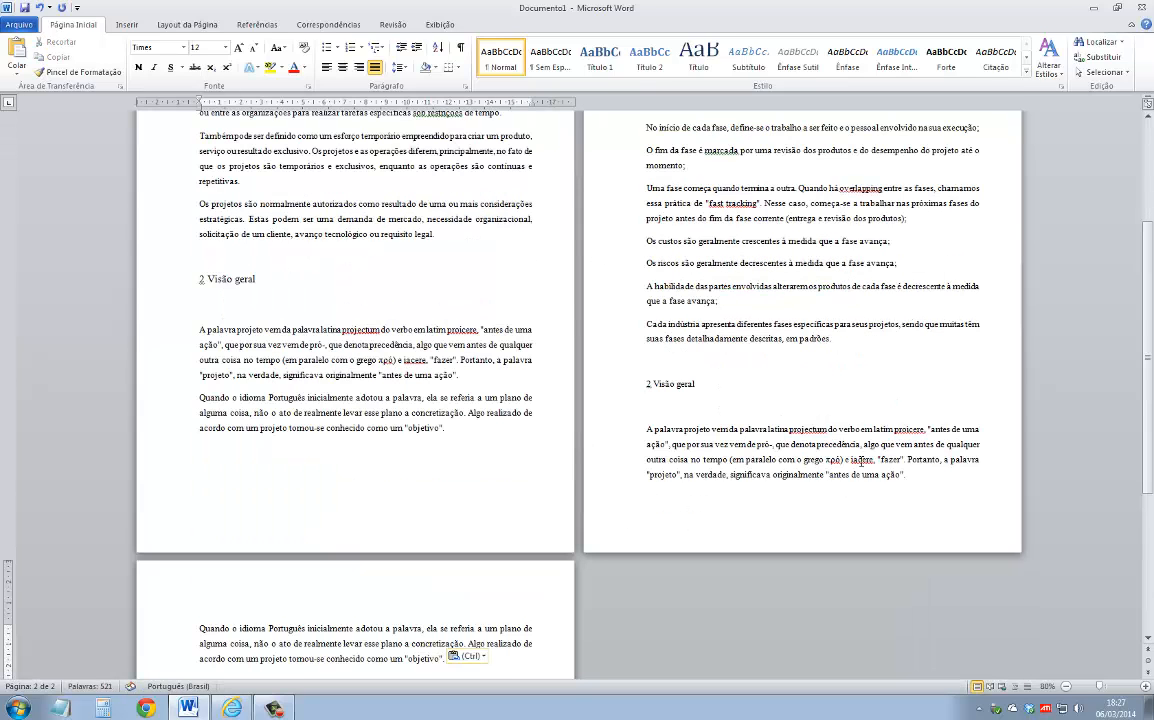
- Paste ten more copies of the "2 Visão geral" section at the end to extend the document to six pages
scroll(861, 463, down, 8)
key(ctrl+v)
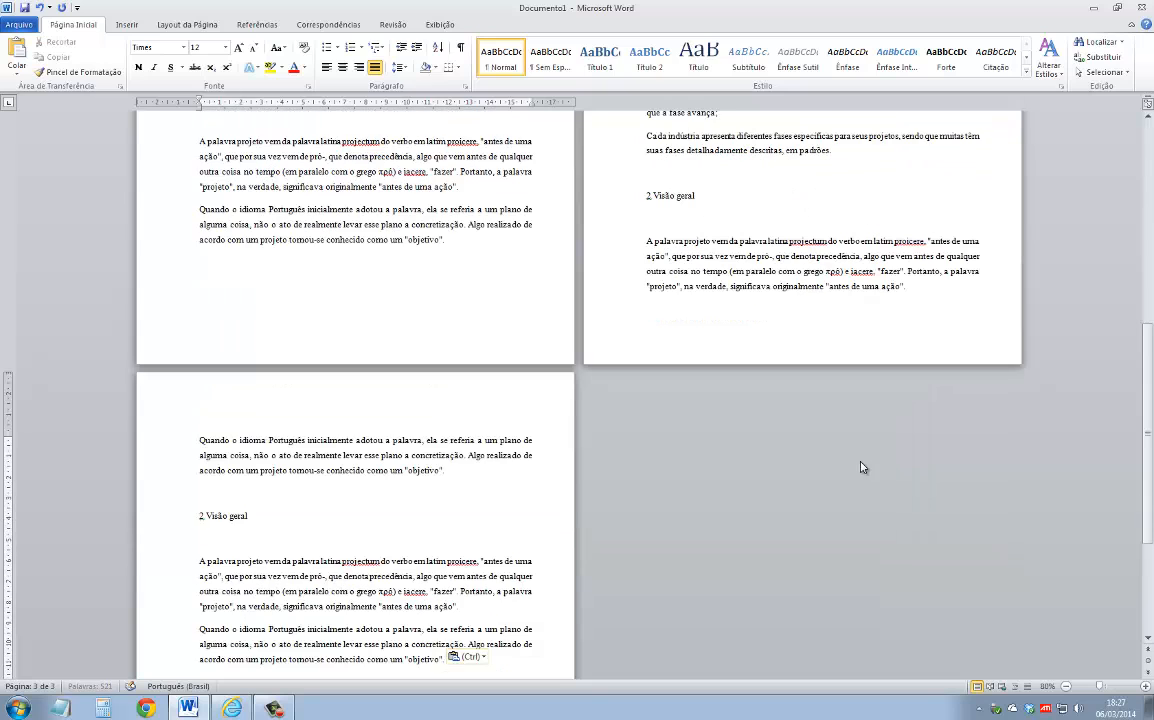
text(2 Visão geral  A palavra projeto vem da palavra latina projectum do verbo em latim proicere, "antes de uma ação", que por sua vez vem de pró-, que denota precedência, algo que vem antes de qualquer outra coisa no tempo (em paralelo com o grego πρό) e iacere, "fazer". Portanto, a palavra "projeto", na verdade, significava originalmente "antes de uma ação". Quando o idioma Português inicialmente adotou a palavra, ela se referia a um plano de alguma coisa, não o ato de realmente levar esse plano a concretização. Algo realizado de acordo com um projeto tornou-se conhecido como um "objetivo".)
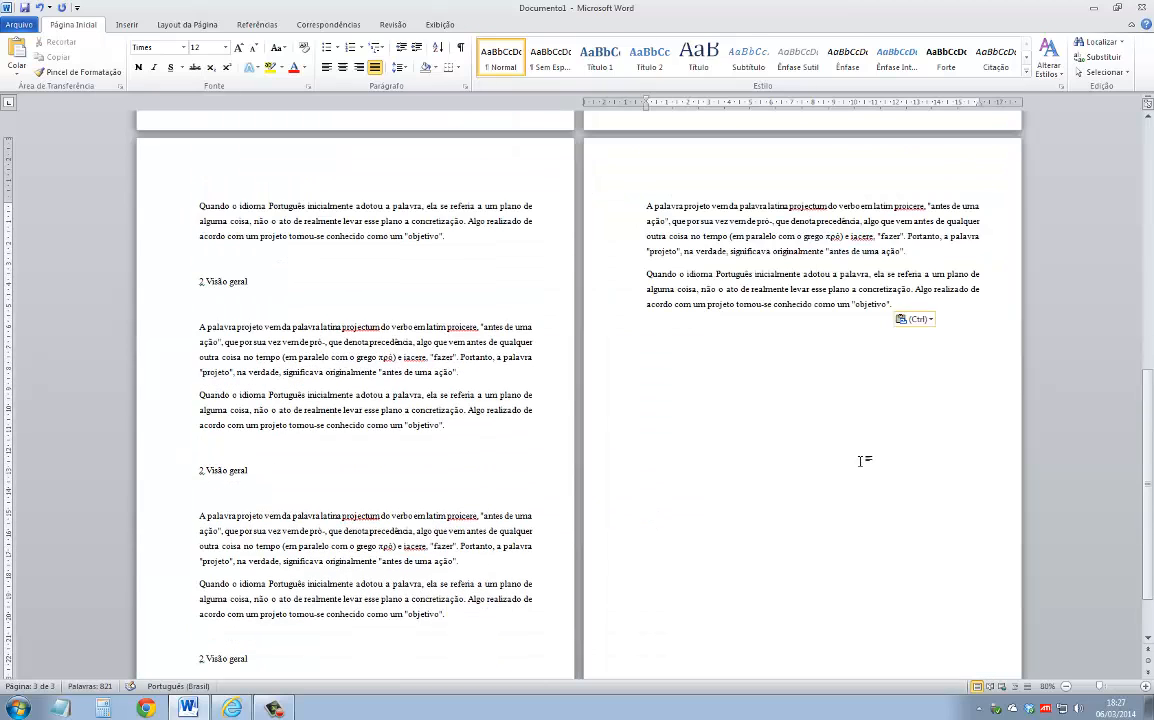
text(2 Visão geral  A palavra projeto vem da palavra latina projectum do verbo em latim proicere, "antes de uma ação", que por sua vez vem de pró-, que denota precedência, algo que vem antes de qualquer outra coisa no tempo (em paralelo com o grego πρό) e iacere, "fazer". Portanto, a palavra "projeto", na verdade, significava originalmente "antes de uma ação". Quando o idioma Português inicialmente adotou a palavra, ela se referia a um plano de alguma coisa, não o ato de realmente levar esse plano a concretização. Algo realizado de acordo com um projeto tornou-se conhecido como um "objetivo".)
text(2 Visão geral  A palavra projeto vem da palavra latina projectum do verbo em latim proicere, "antes de uma ação", que por sua vez vem de pró-, que denota precedência, algo que vem antes de qualquer outra coisa no tempo (em paralelo com o grego πρό) e iacere, "fazer". Portanto, a palavra "projeto", na verdade, significava originalmente "antes de uma ação". Quando o idioma Português inicialmente adotou a palavra, ela se referia a um plano de alguma coisa, não o ato de realmente levar esse plano a concretização. Algo realizado de acordo com um projeto tornou-se conhecido como um "objetivo".)
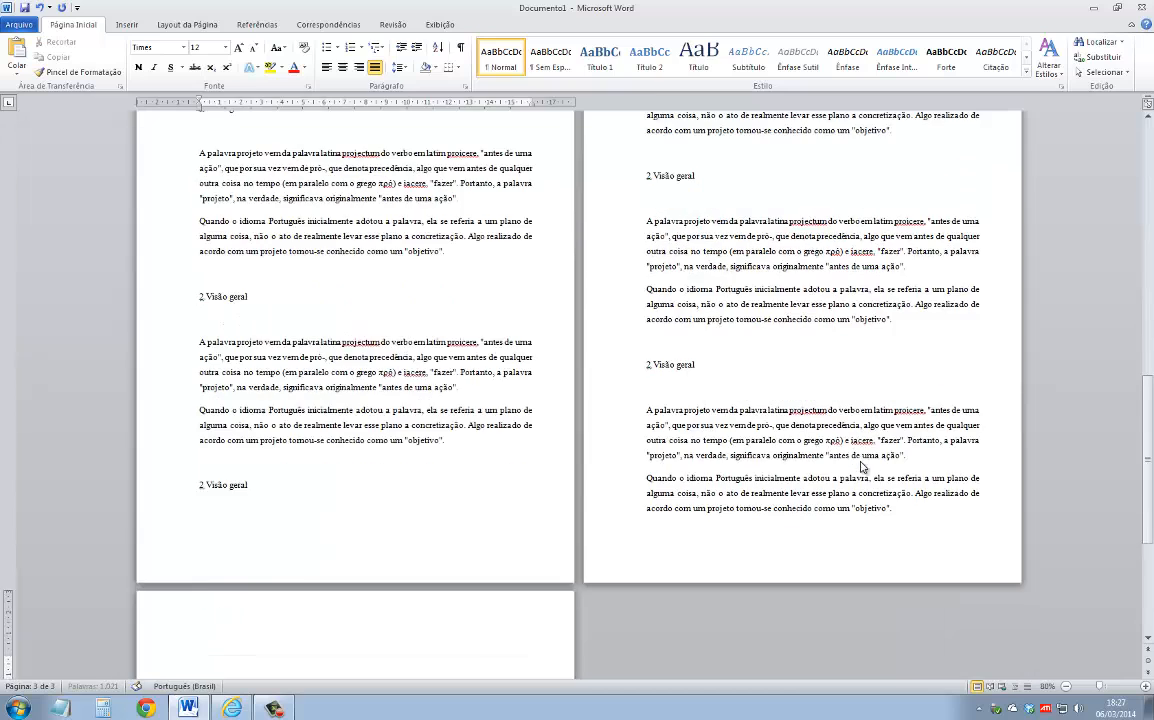
text(2 Visão geral  A palavra projeto vem da palavra latina projectum do verbo em latim proicere, "antes de uma ação", que por sua vez vem de pró-, que denota precedência, algo que vem antes de qualquer outra coisa no tempo (em paralelo com o grego πρό) e iacere, "fazer". Portanto, a palavra "projeto", na verdade, significava originalmente "antes de uma ação". Quando o idioma Português inicialmente adotou a palavra, ela se referia a um plano de alguma coisa, não o ato de realmente levar esse plano a concretização. Algo realizado de acordo com um projeto tornou-se conhecido como um "objetivo".)
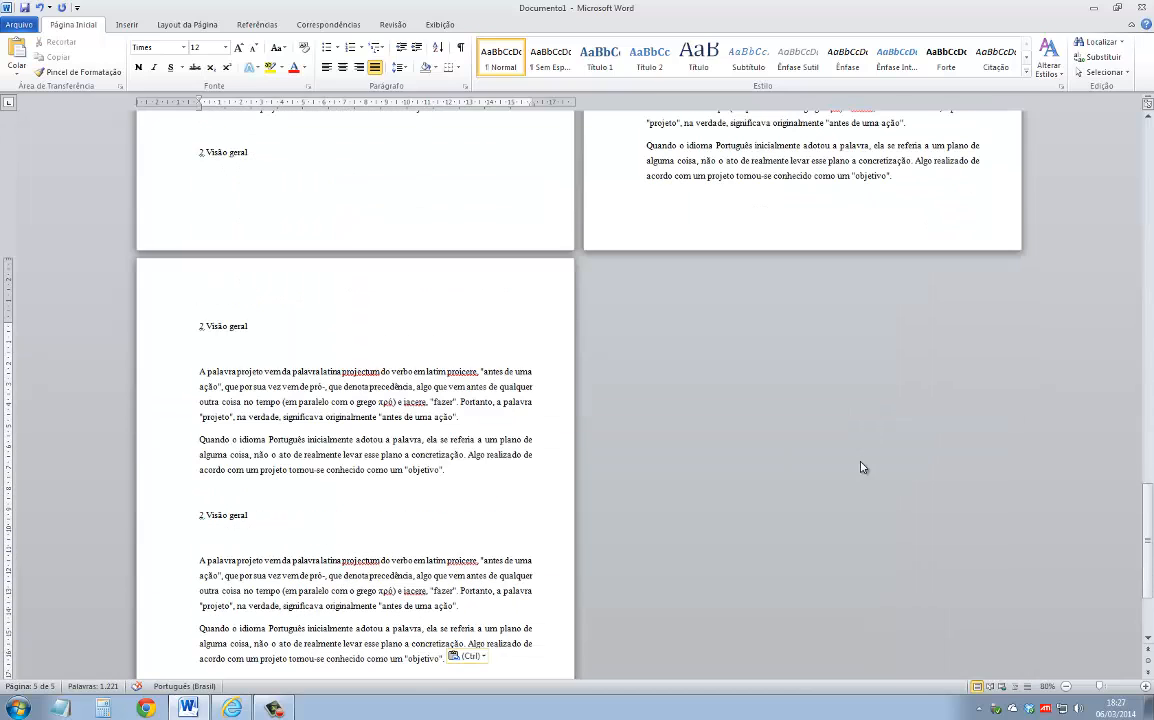
text(2. Visão geral  A palavra projeto vem da palavra latina projectum do verbo em latim proicere, "antes de uma ação", que por sua vez vem de pró-, que denota precedência, algo que vem antes de qualquer outra coisa no tempo (em paralelo com o grego πρό) e iacere, "fazer". Portanto, a palavra "projeto", na verdade, significava originalmente "antes de uma ação". Quando o idioma Português inicialmente adotou a palavra, ela se referia a um plano de alguma coisa, não o ato de realmente levar esse plano a concretização. Algo realizado de acordo com um projeto tornou-se conhecido como um "objetivo".)
text(2. Visão geral  A palavra projeto vem da palavra latina projectum do verbo em latim proicere, "antes de uma ação", que por sua vez vem de pró-, que denota precedência, algo que vem antes de qualquer outra coisa no tempo (em paralelo com o grego πρό) e iacere, "fazer". Portanto, a palavra "projeto", na verdade, significava originalmente "antes de uma ação". Quando o idioma Português inicialmente adotou a palavra, ela se referia a um plano de alguma coisa, não o ato de realmente levar esse plano a concretização. Algo realizado de acordo com um projeto tornou-se conhecido como um "objetivo".)
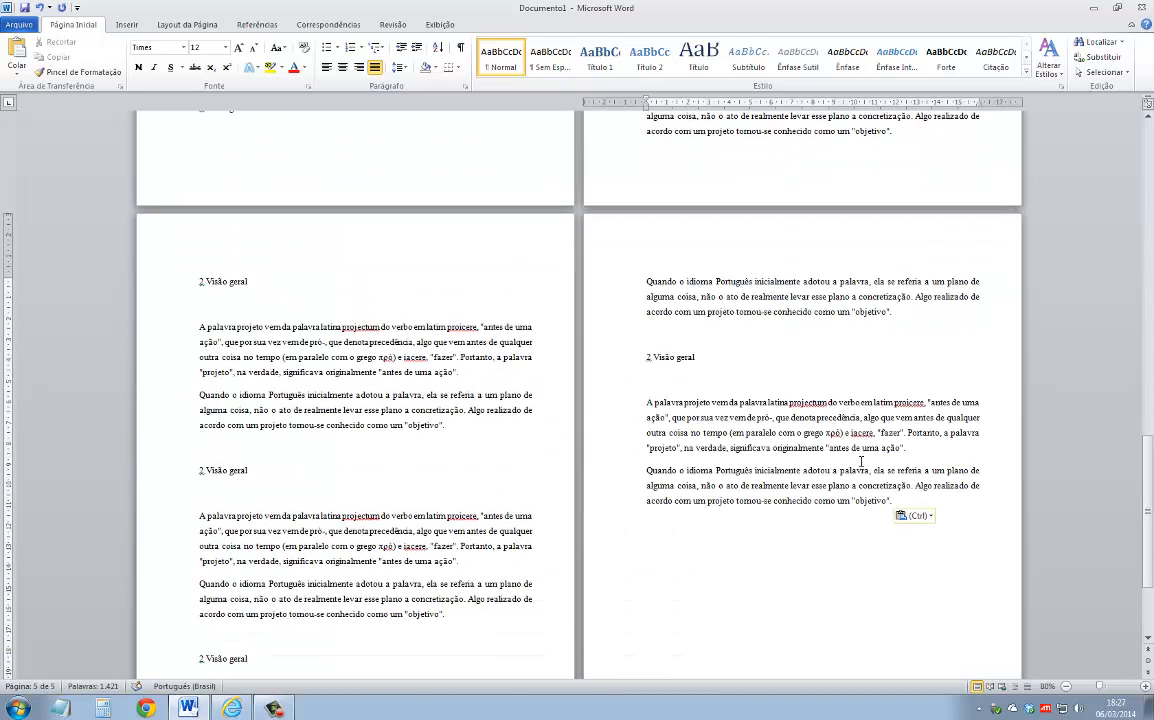
key(ctrl+v)
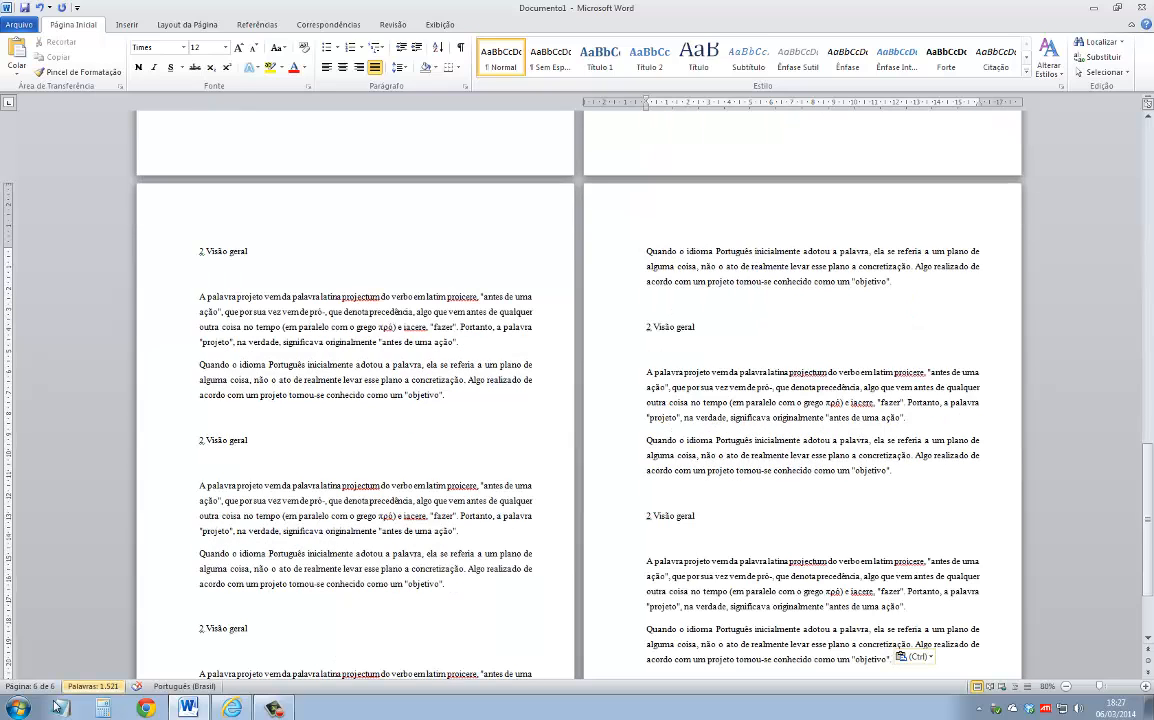
click(30, 686)
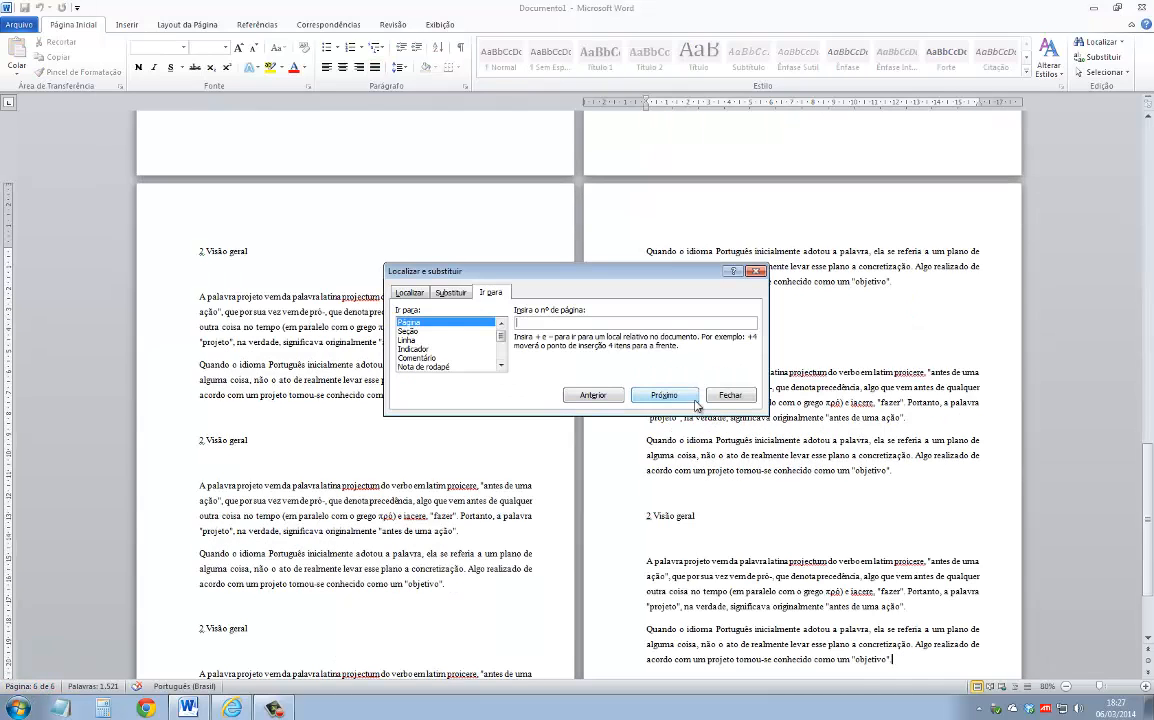
key(Escape)
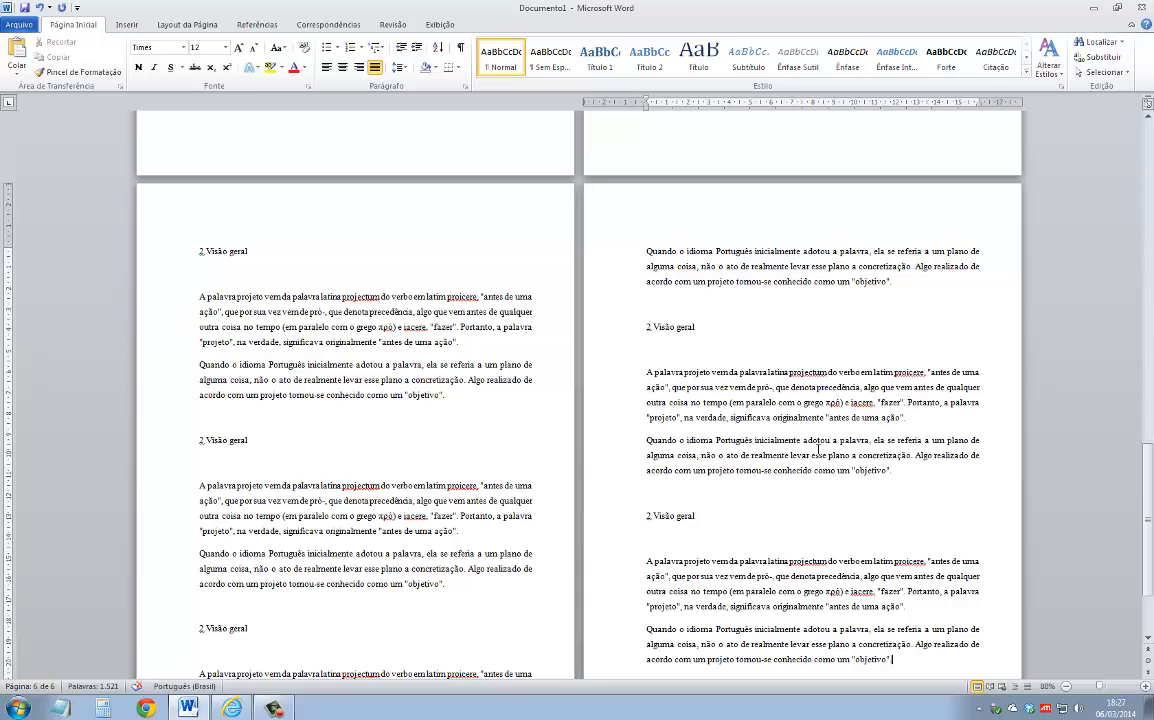
drag(1147, 485, 1147, 160)
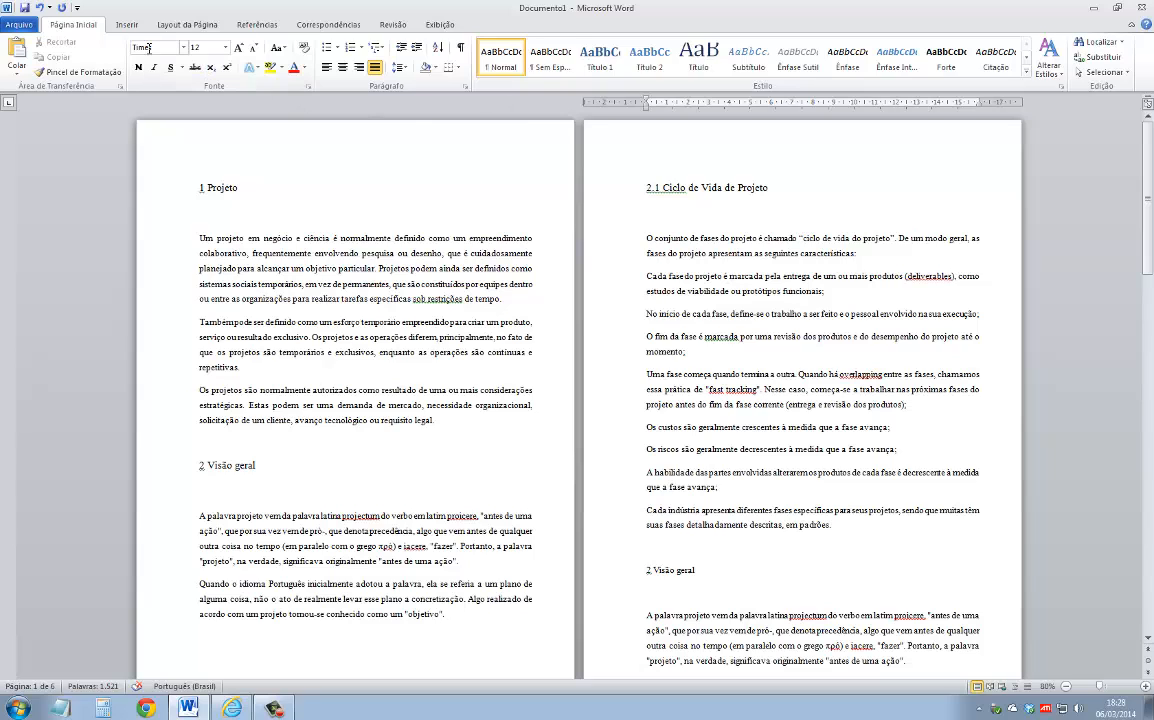
- Insert page numbers at the start of the pages using the right-aligned "Número sem Formatação 3" format
click(124, 27)
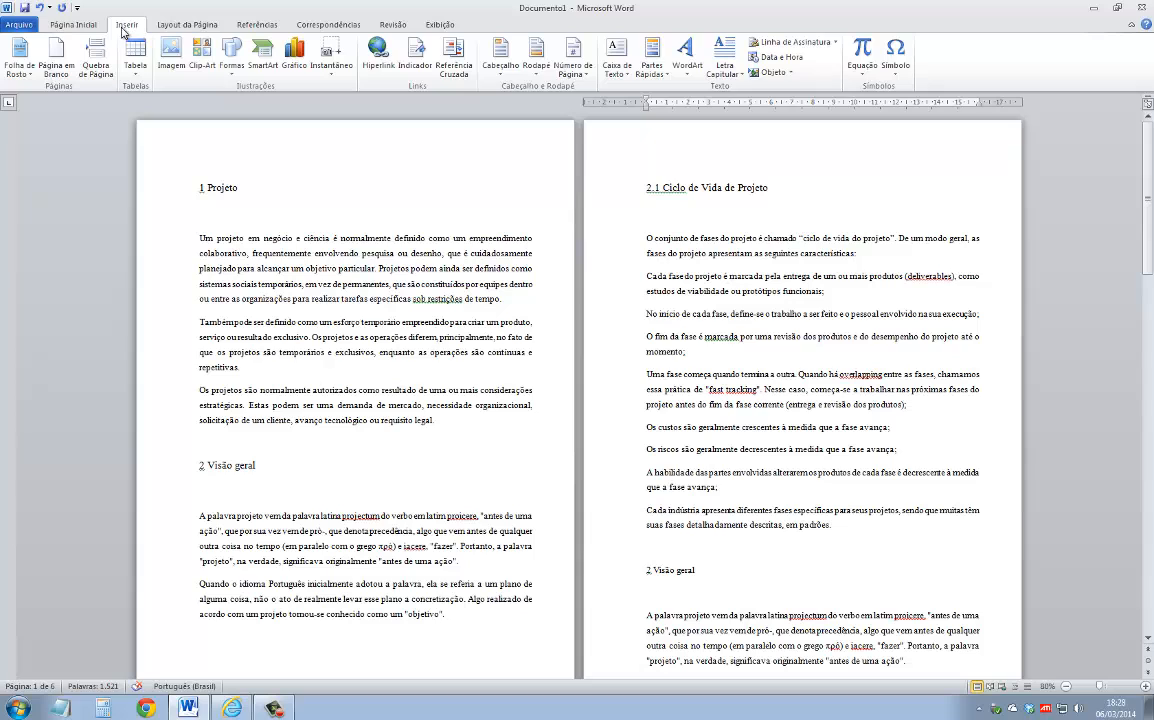
click(582, 77)
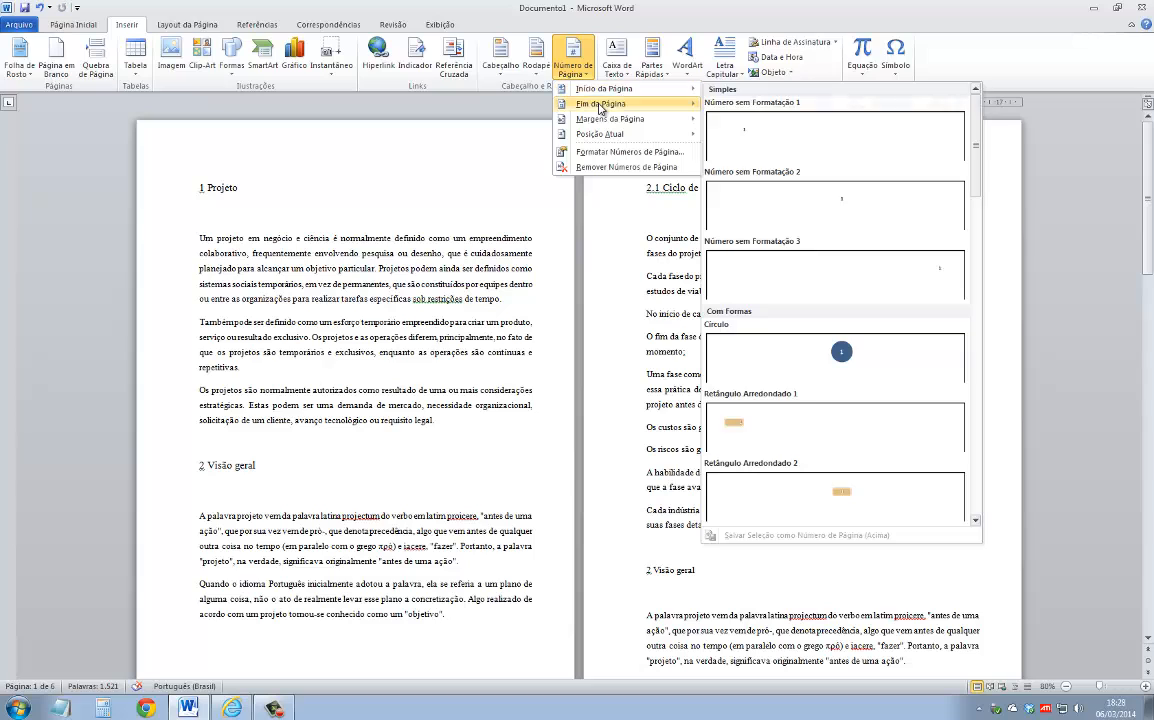
mouse_move(601, 109)
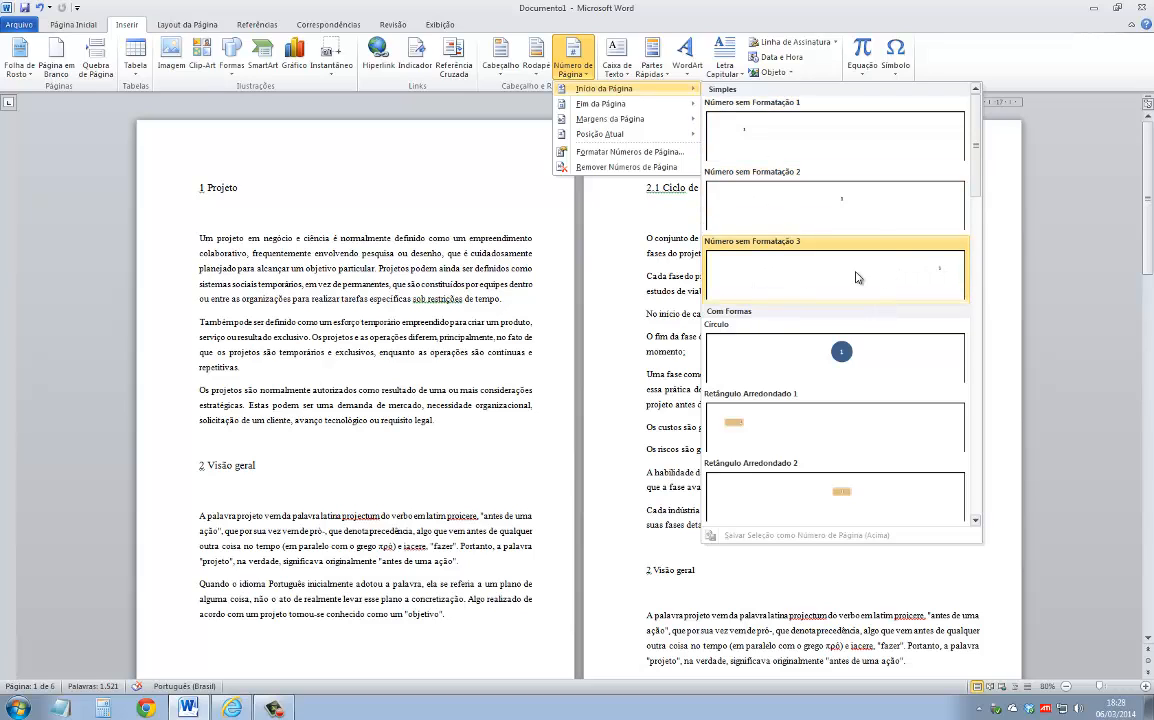
click(940, 277)
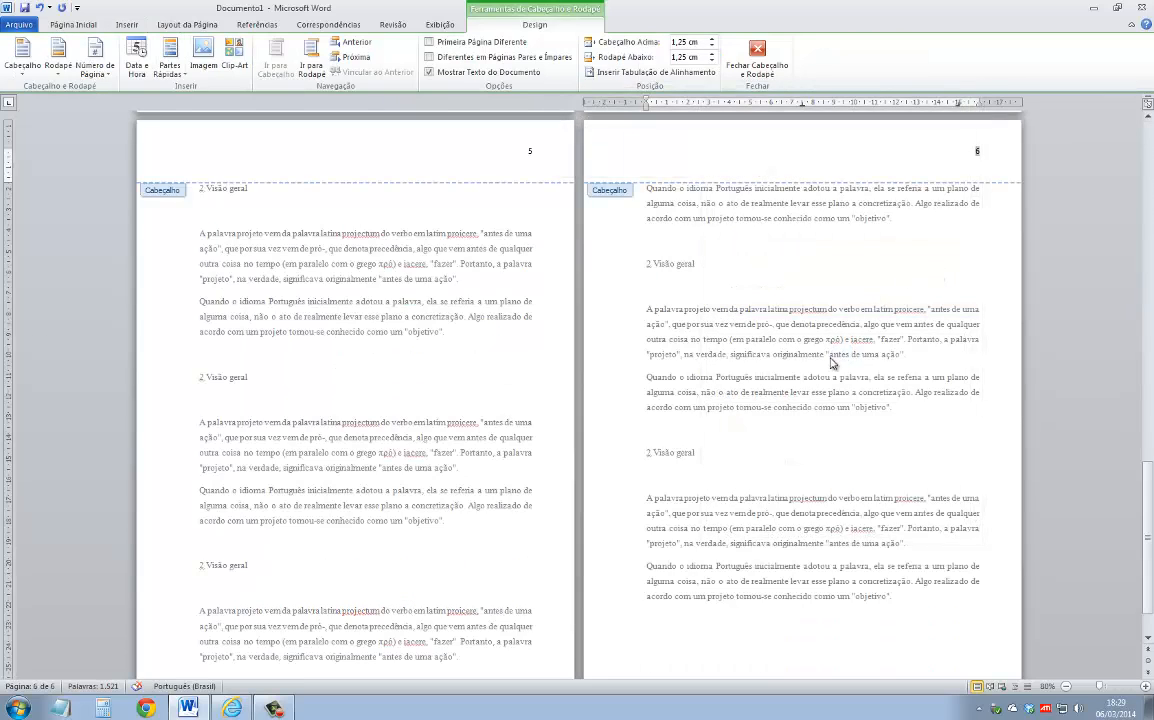
drag(1150, 548, 1138, 158)
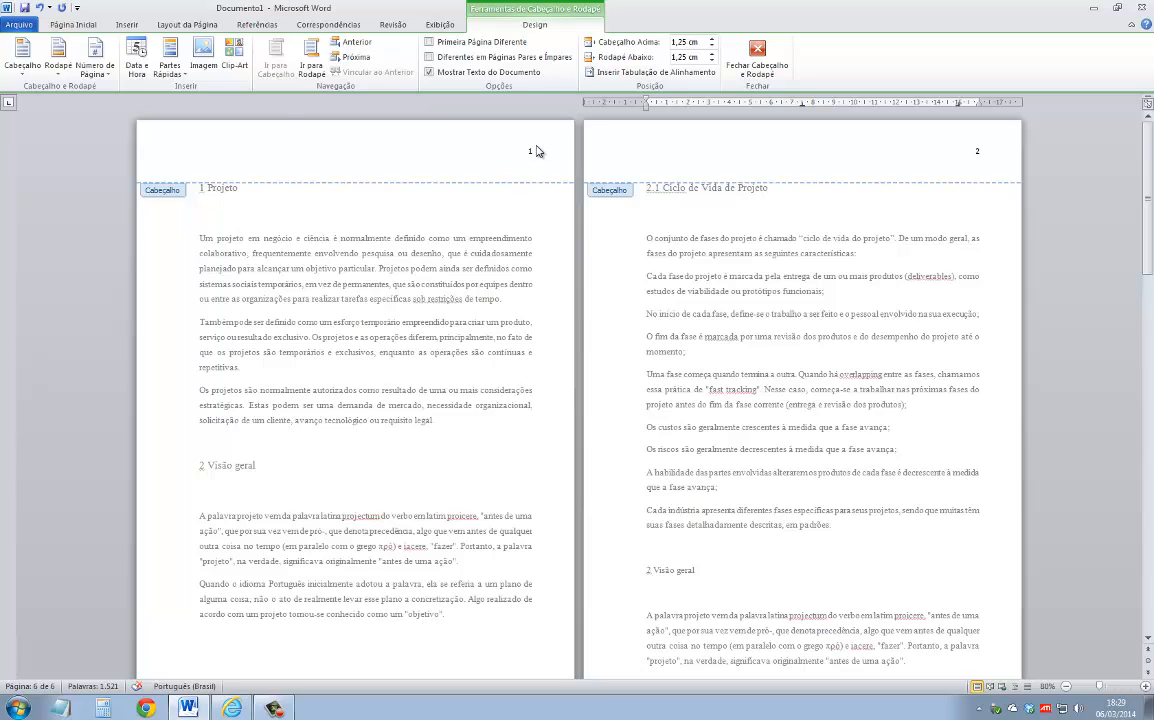
click(120, 24)
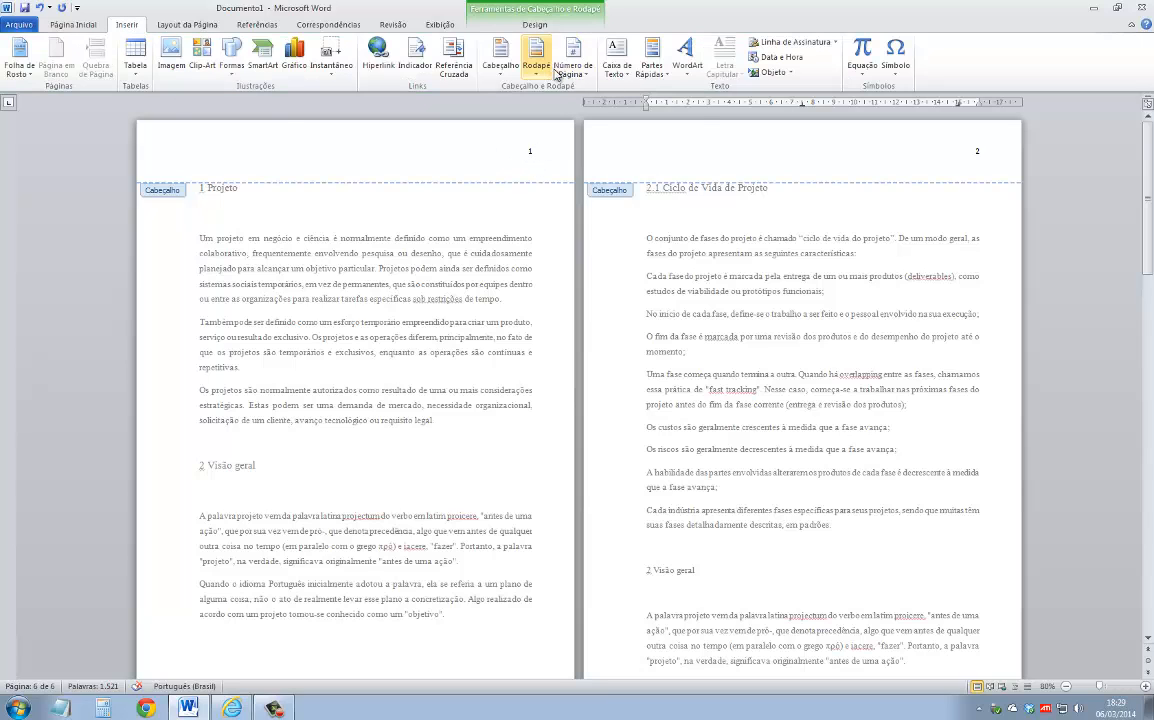
click(568, 66)
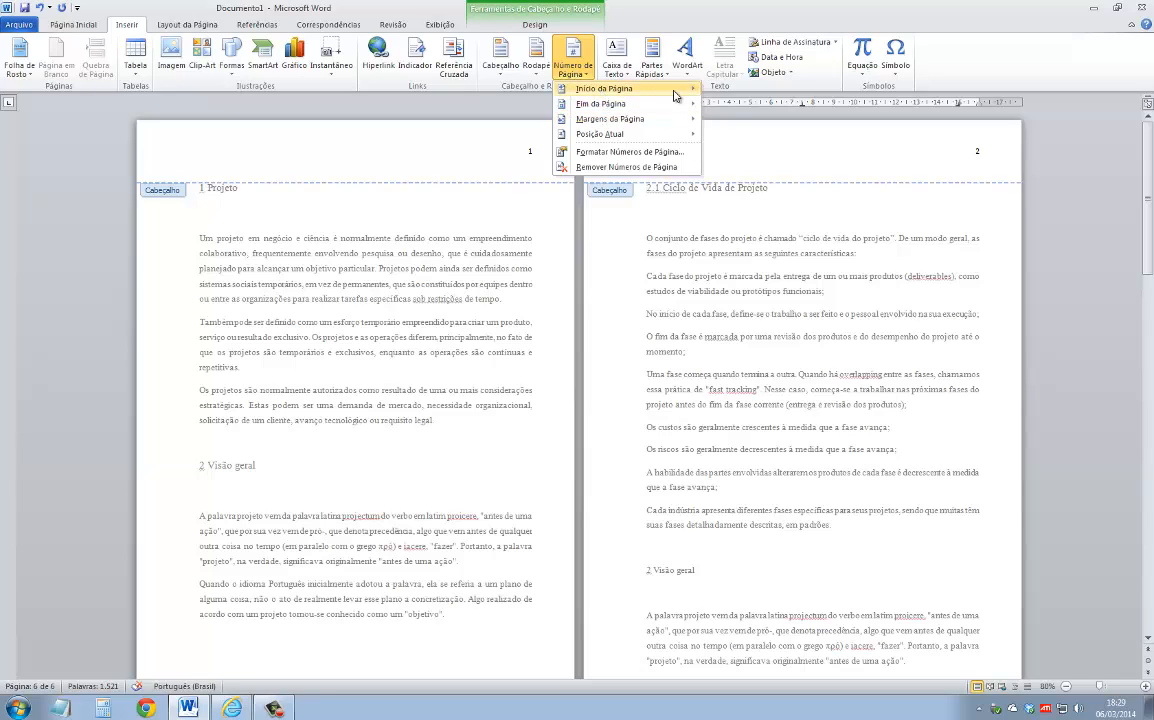
mouse_move(682, 95)
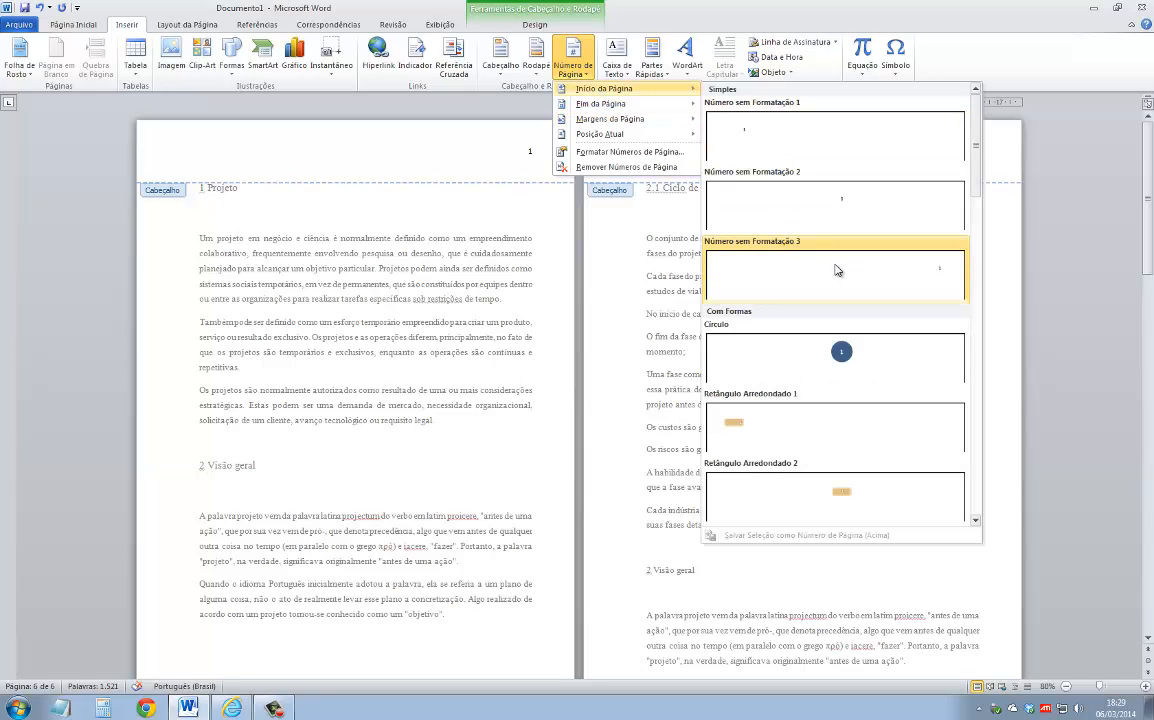
click(612, 10)
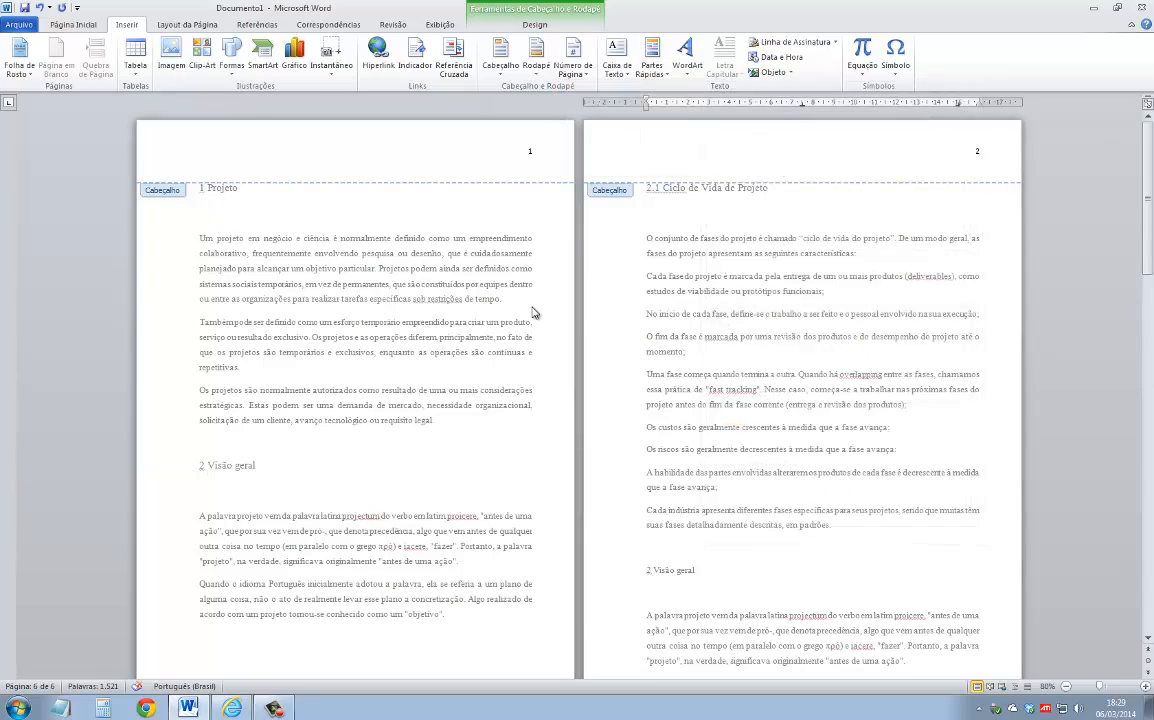
- Review the page numbers across the document and leave header editing to view them with the body text
drag(1148, 172, 1146, 245)
scroll(1108, 300, up, 4)
scroll(1105, 306, up, 6)
scroll(476, 339, down, 2)
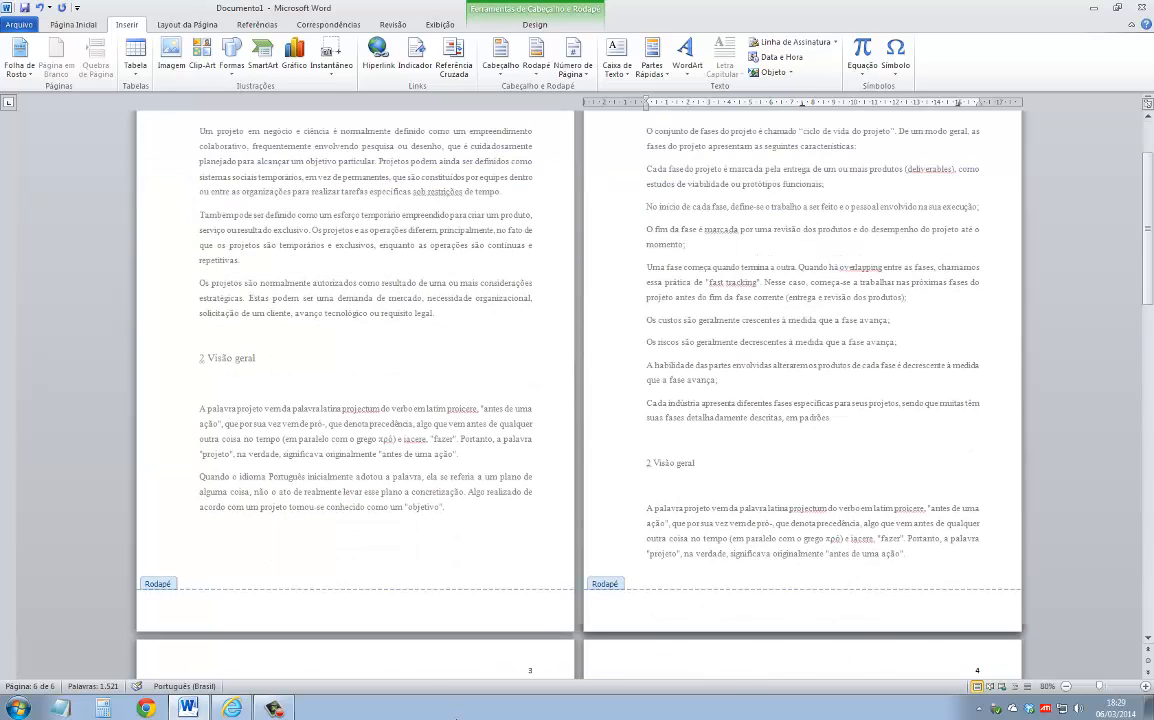
scroll(381, 676, up, 2)
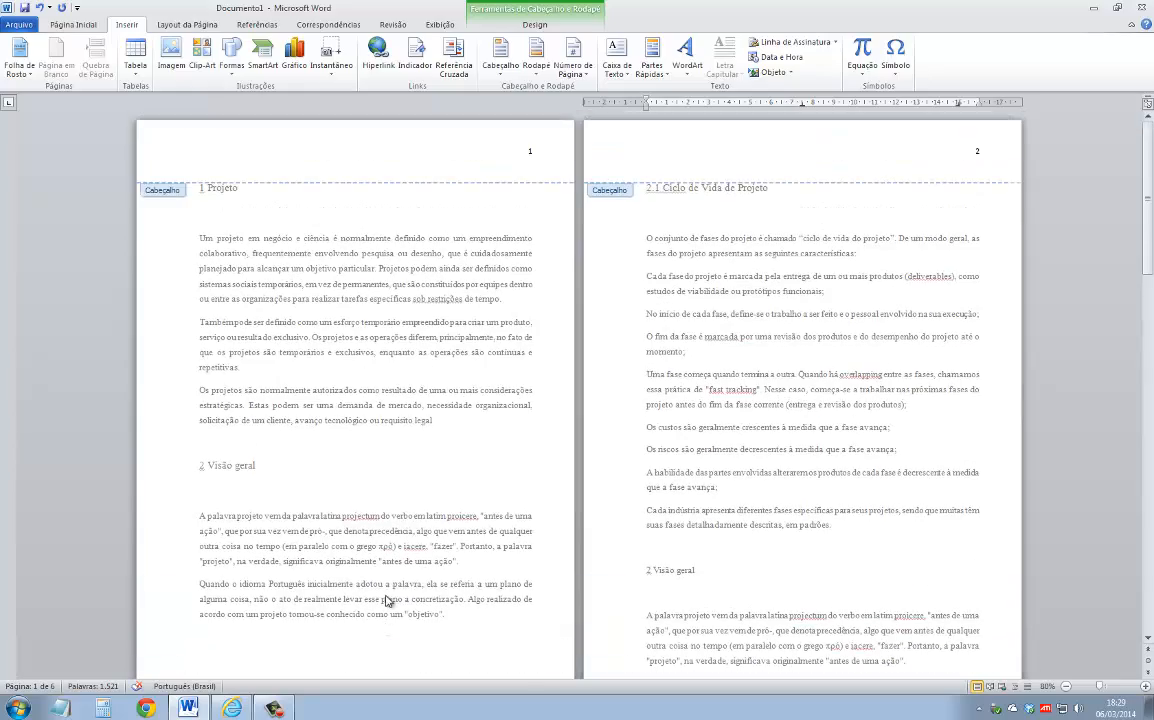
double_click(371, 357)
scroll(373, 350, down, 20)
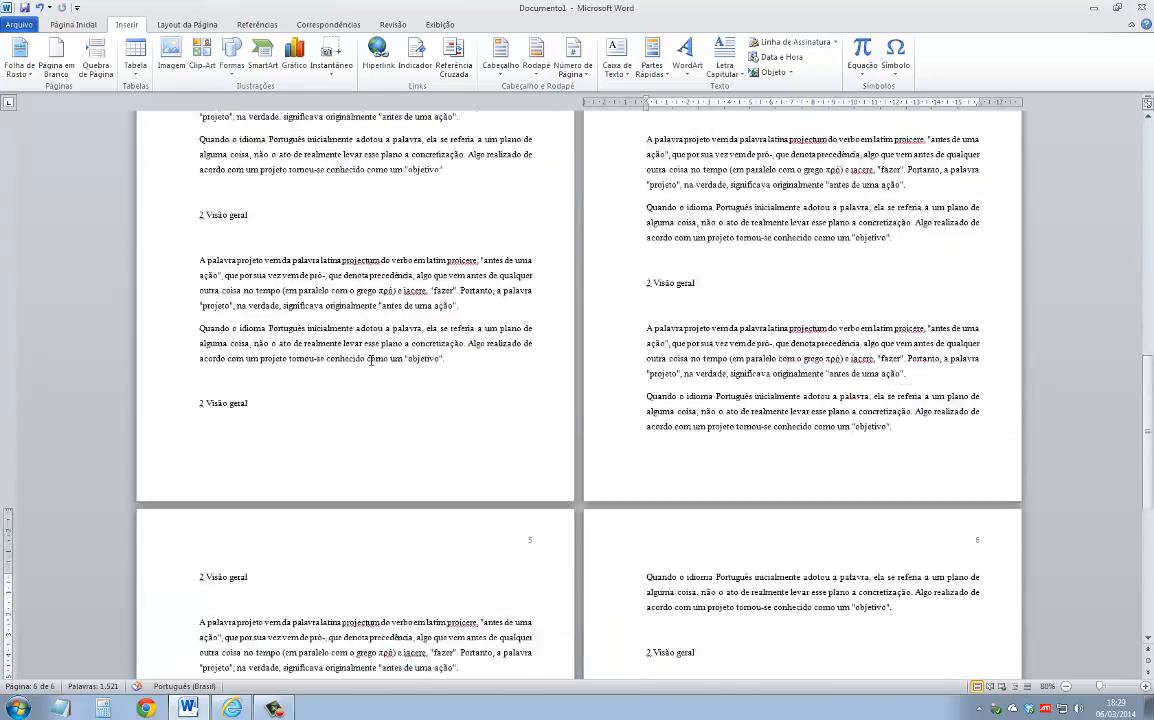
scroll(374, 375, up, 20)
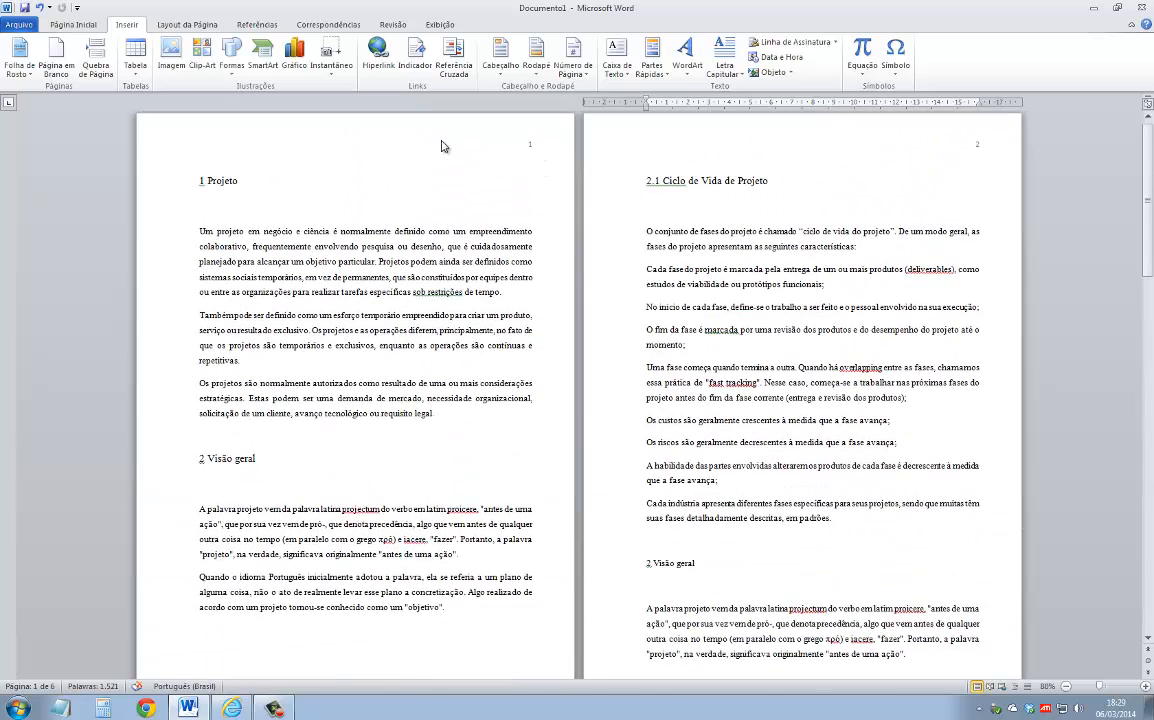
- Set the page number in the first page's header to the Times font at size 12
double_click(441, 139)
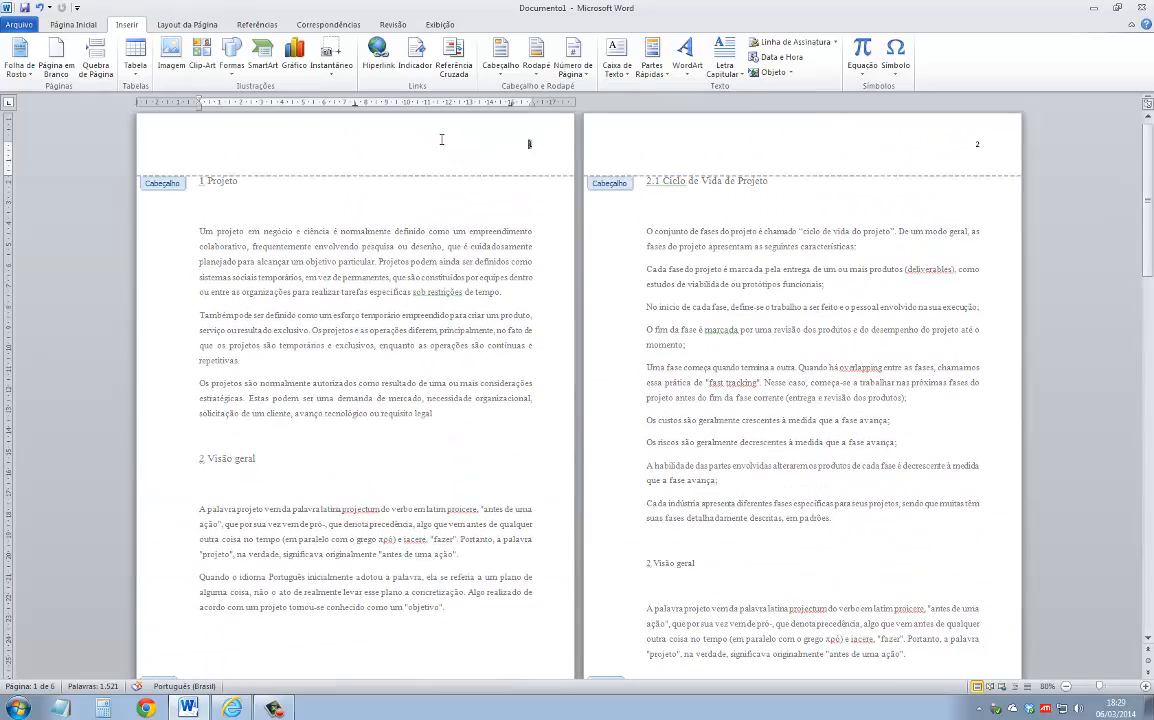
click(533, 146)
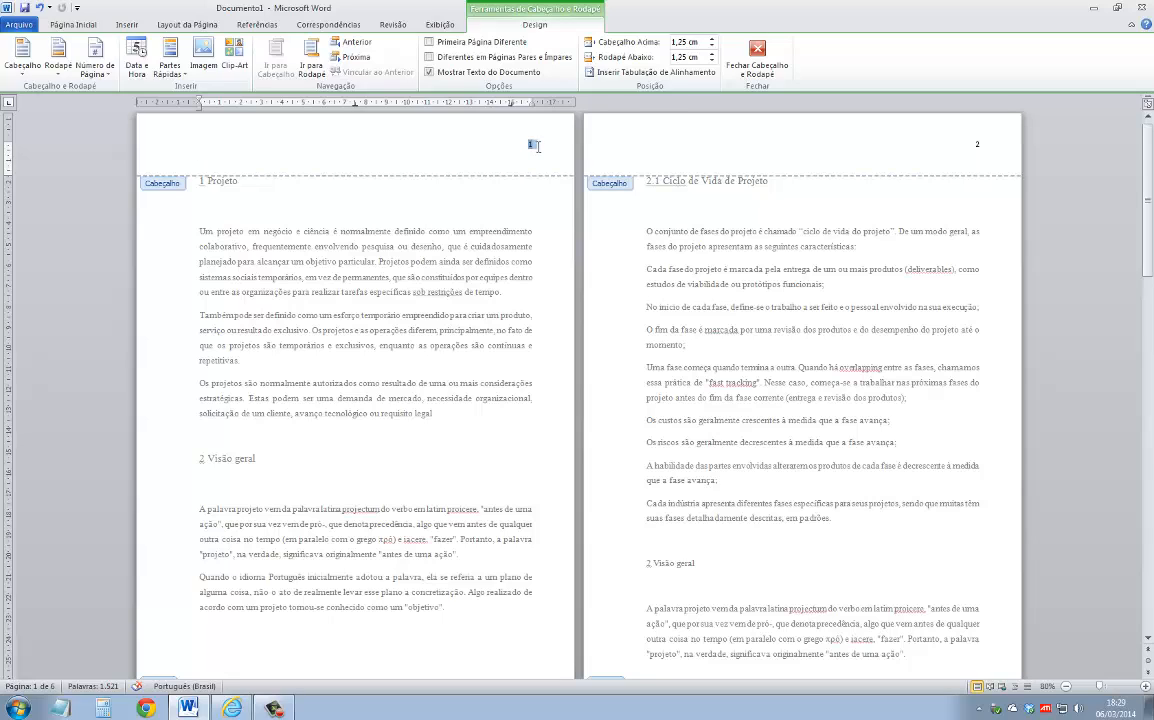
double_click(531, 146)
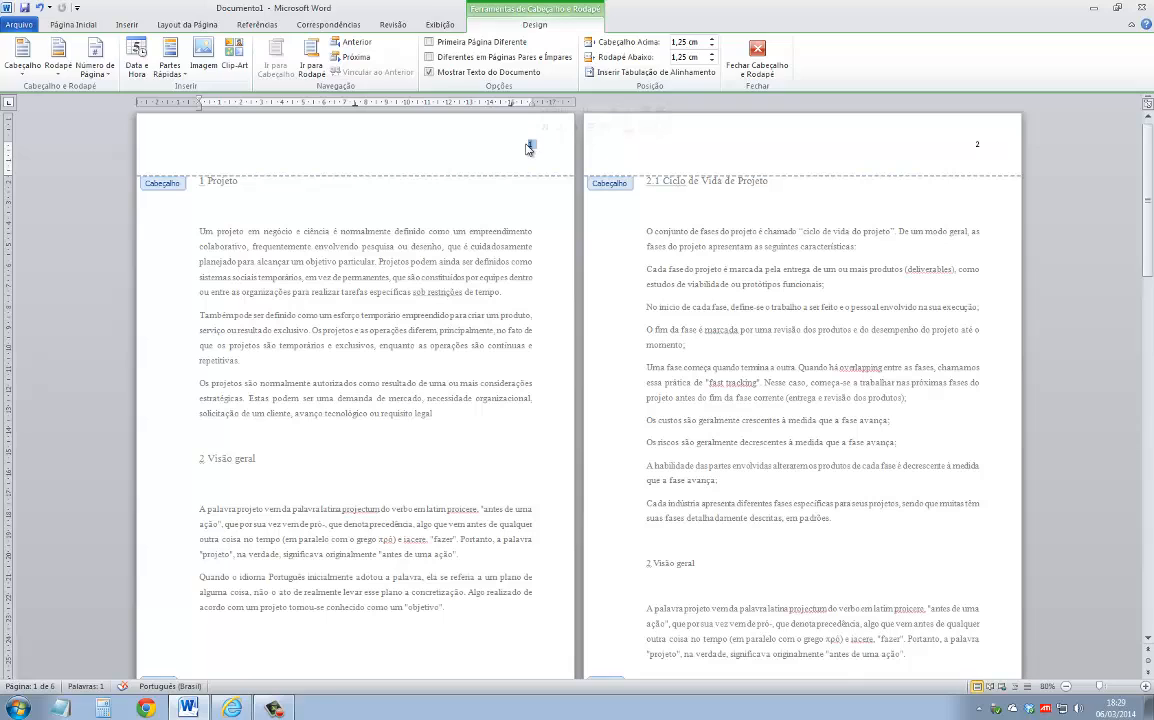
click(80, 25)
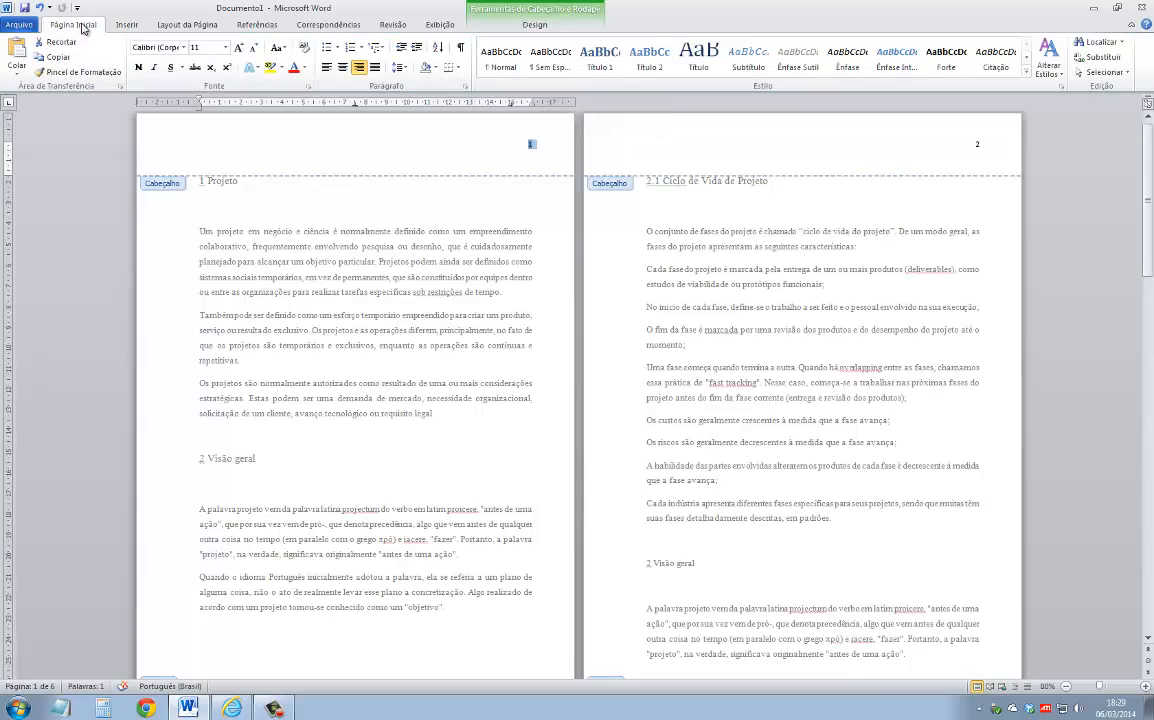
click(183, 48)
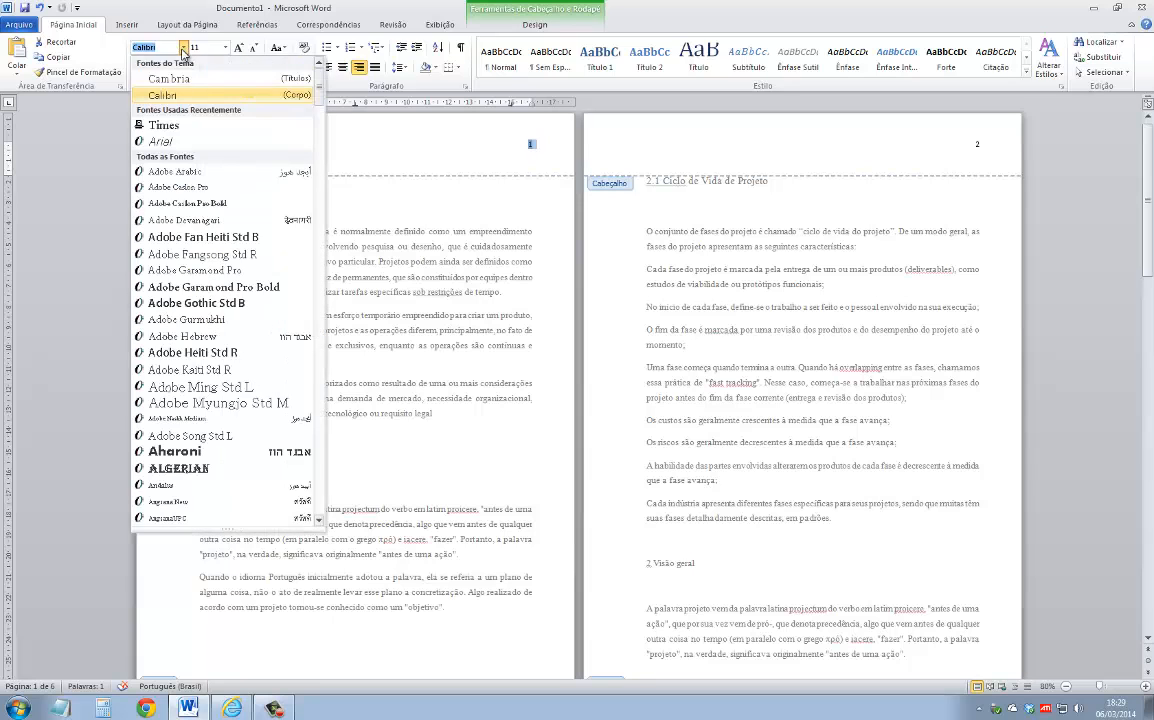
click(163, 125)
click(225, 47)
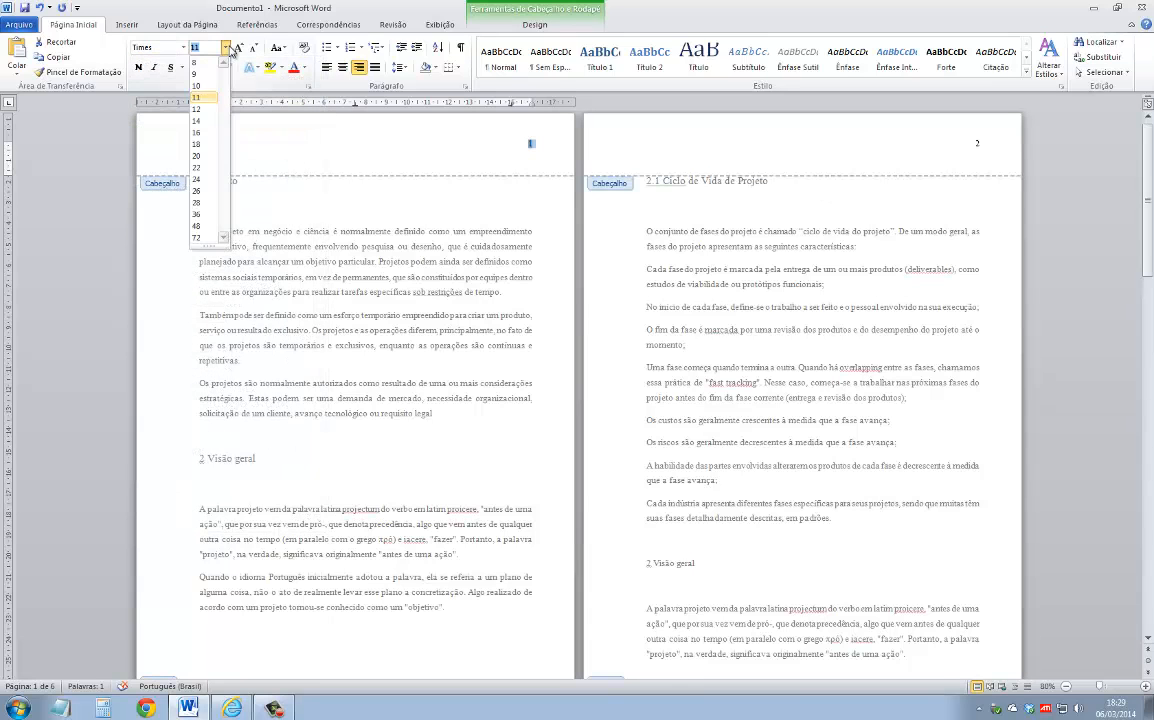
click(196, 110)
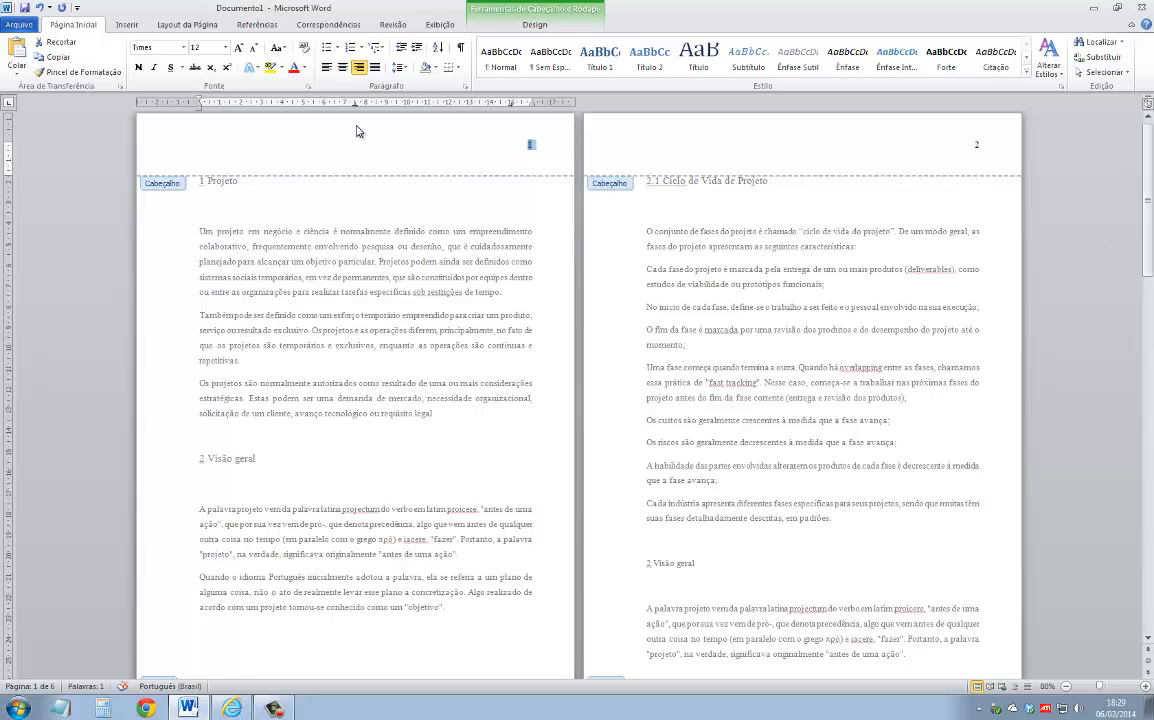
- Check the reformatted page numbers on the following pages and return to the body text
drag(1150, 178, 1150, 417)
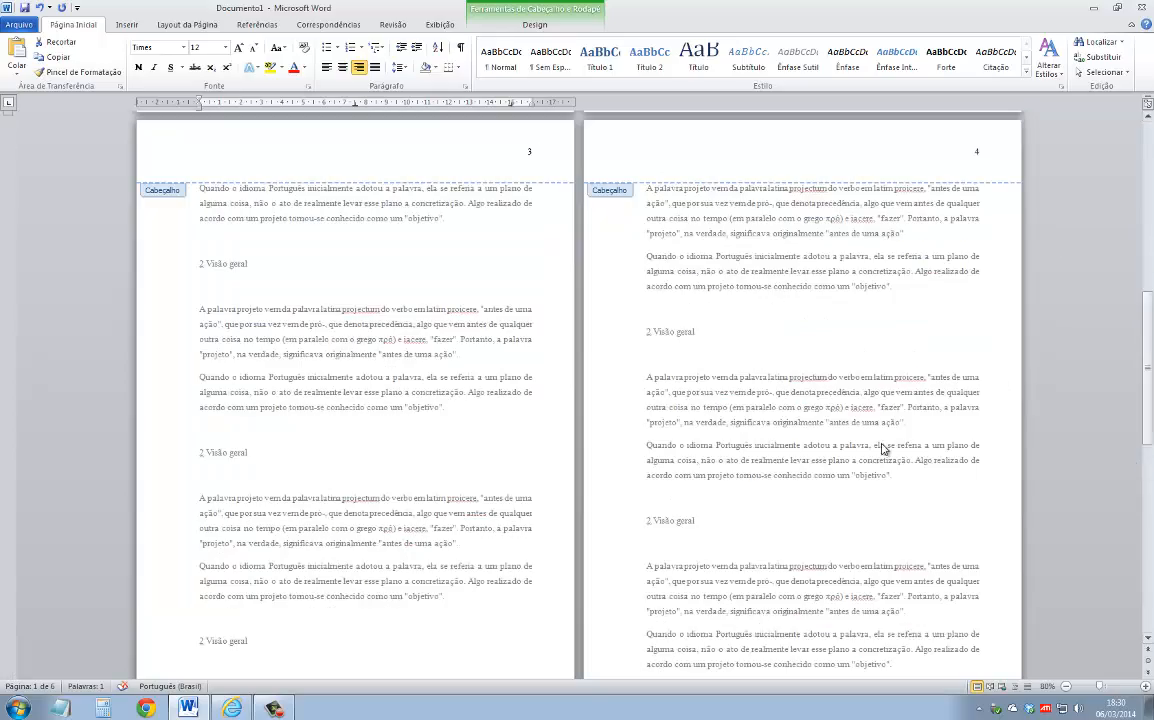
scroll(866, 436, down, 2)
scroll(863, 433, up, 3)
scroll(873, 410, up, 10)
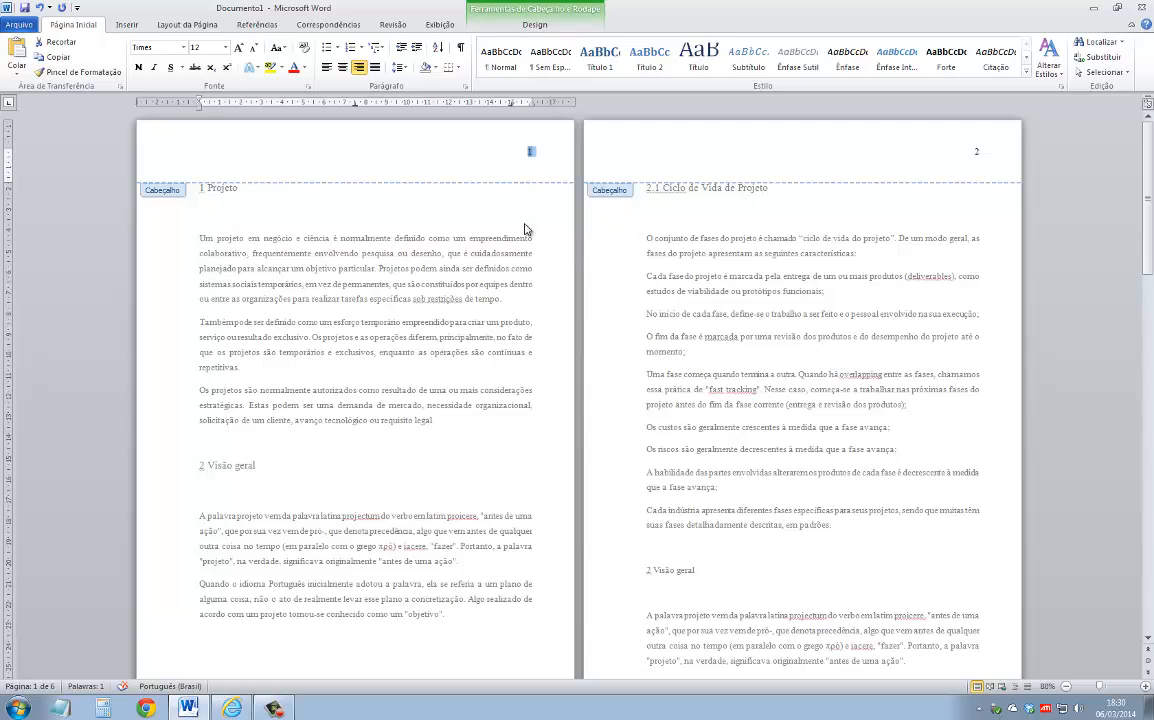
double_click(374, 308)
scroll(376, 308, up, 3)
scroll(388, 310, up, 6)
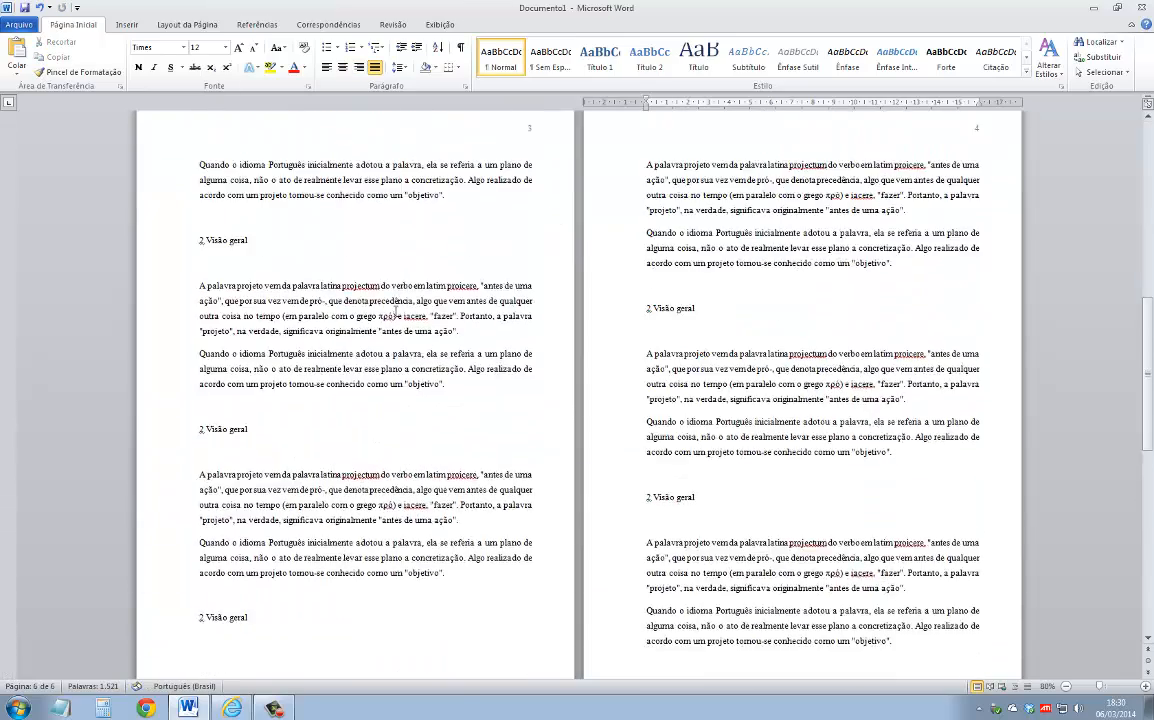
drag(1146, 186, 1146, 186)
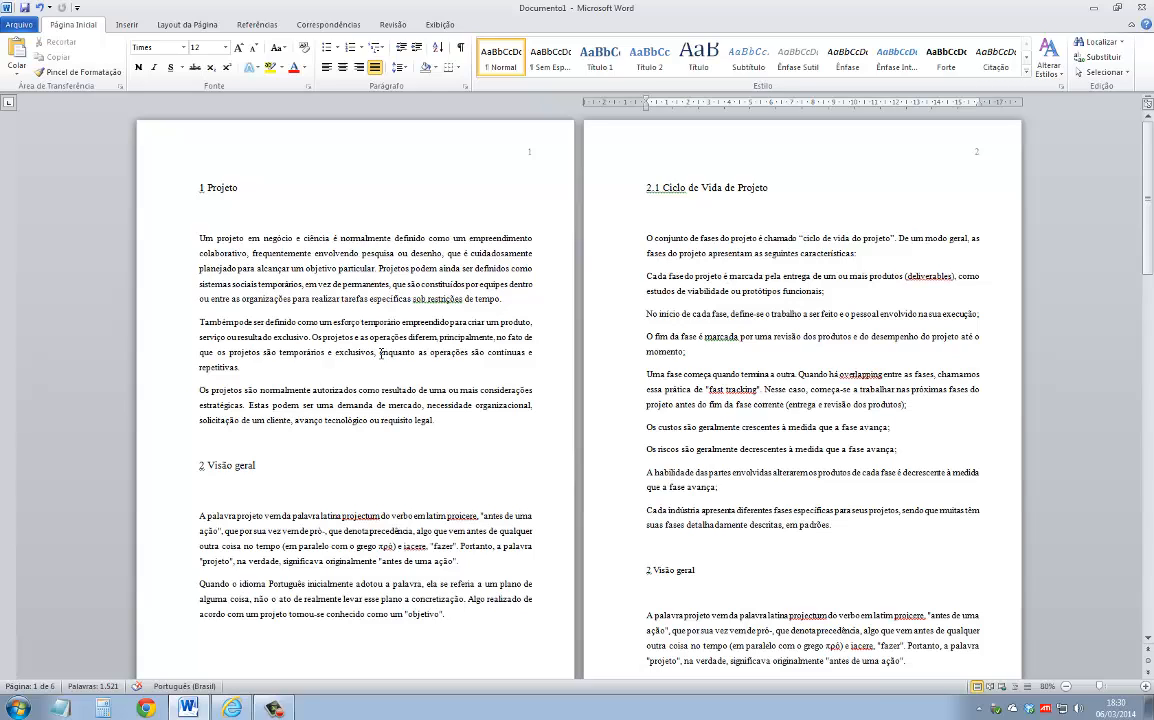
- Insert a continuous section break directly before the heading "2.1 Ciclo de Vida de Projeto" on the second page
click(647, 186)
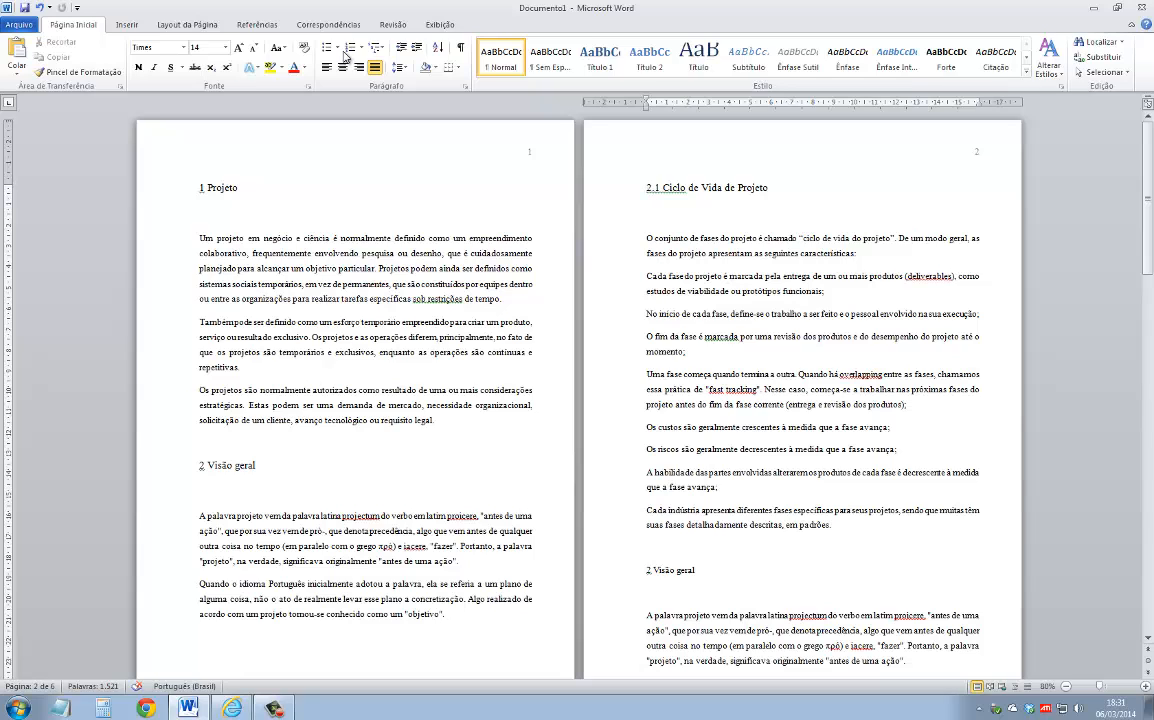
click(188, 26)
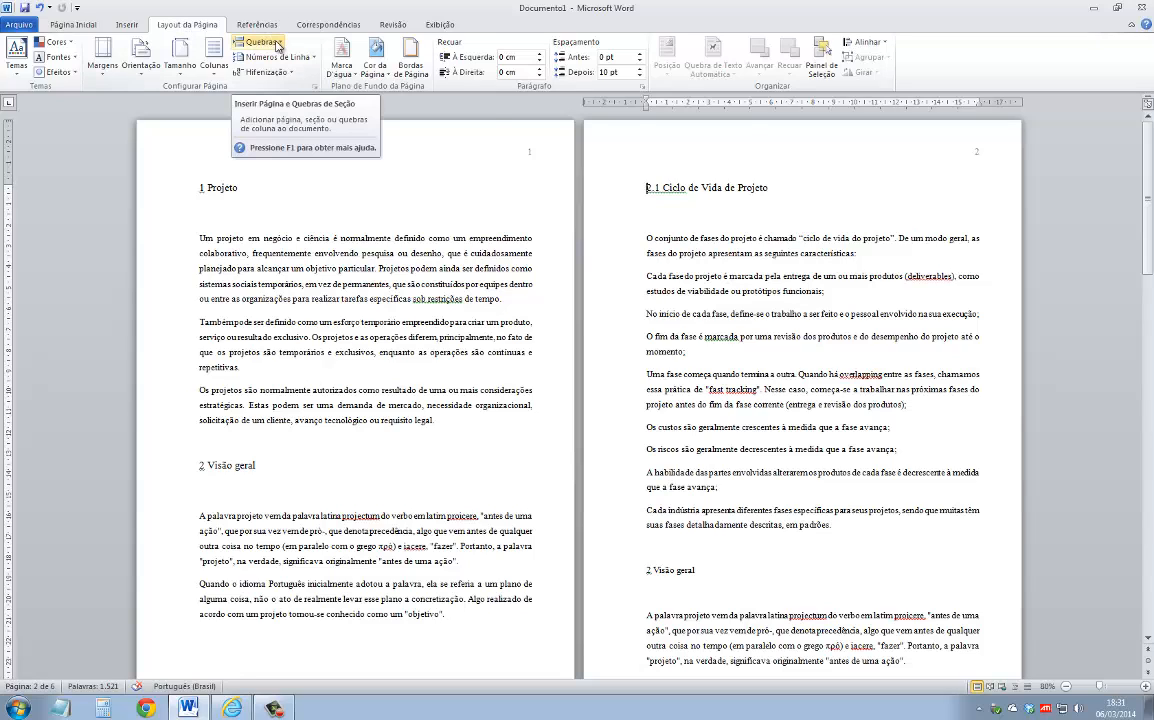
click(277, 46)
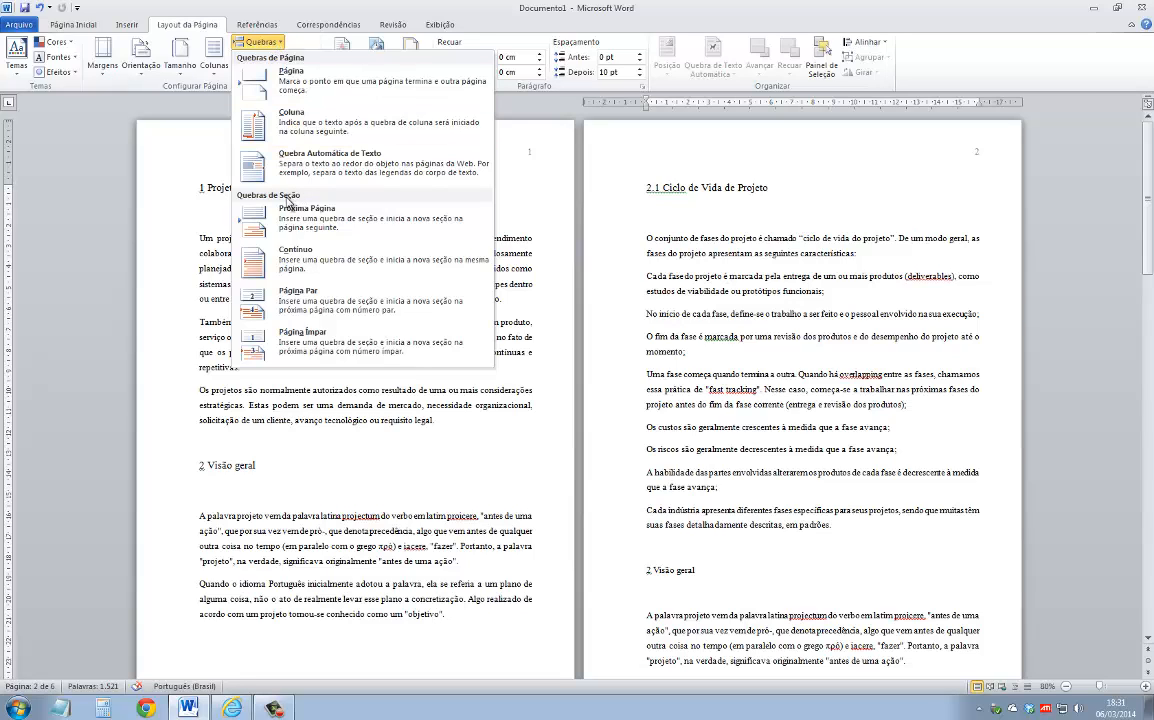
click(307, 259)
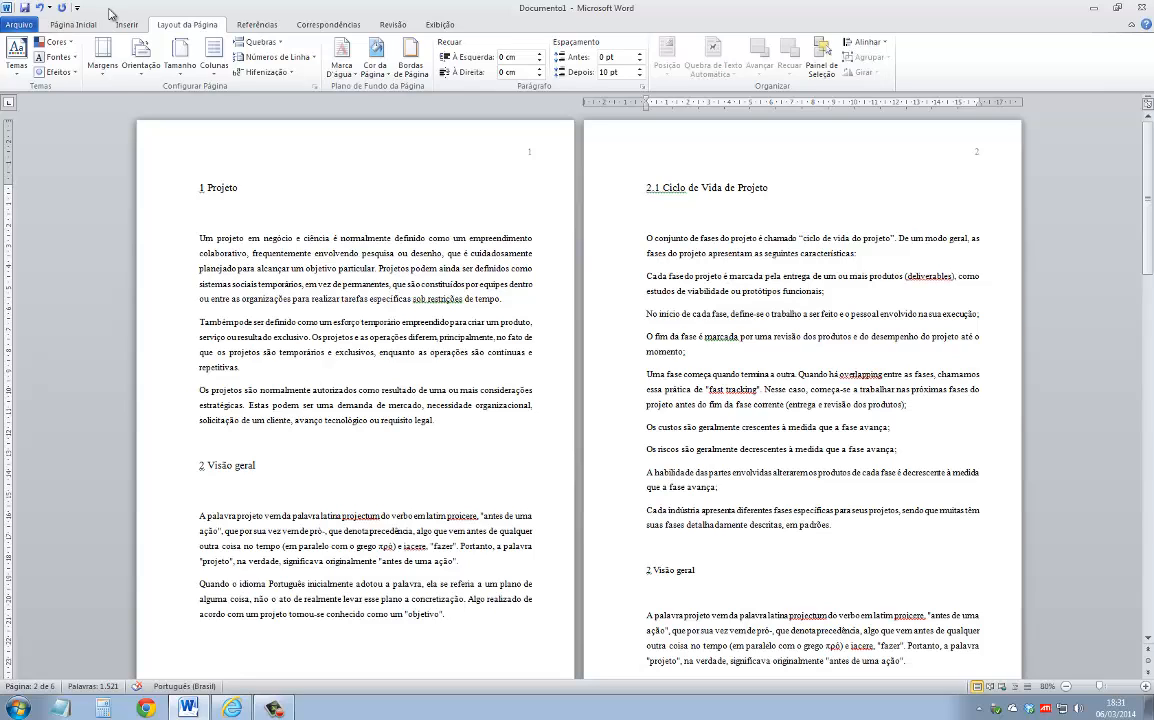
- Show the paragraph and formatting marks and examine the section break at the end of the first page
click(76, 25)
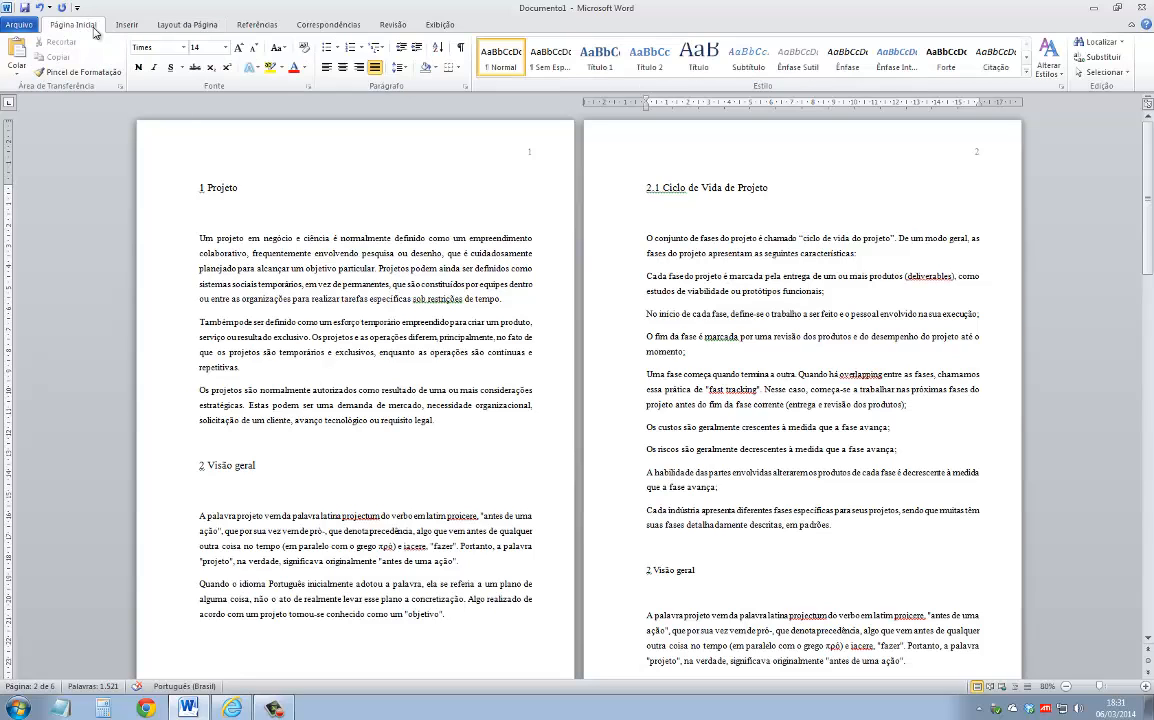
click(461, 50)
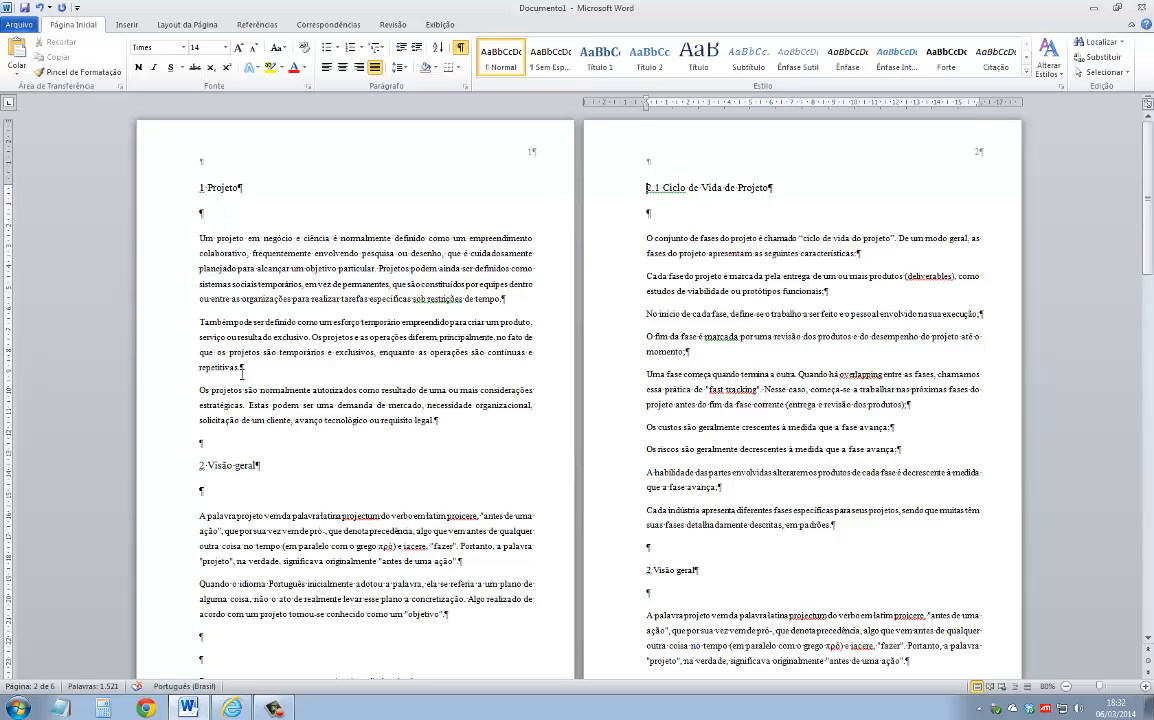
scroll(241, 372, down, 3)
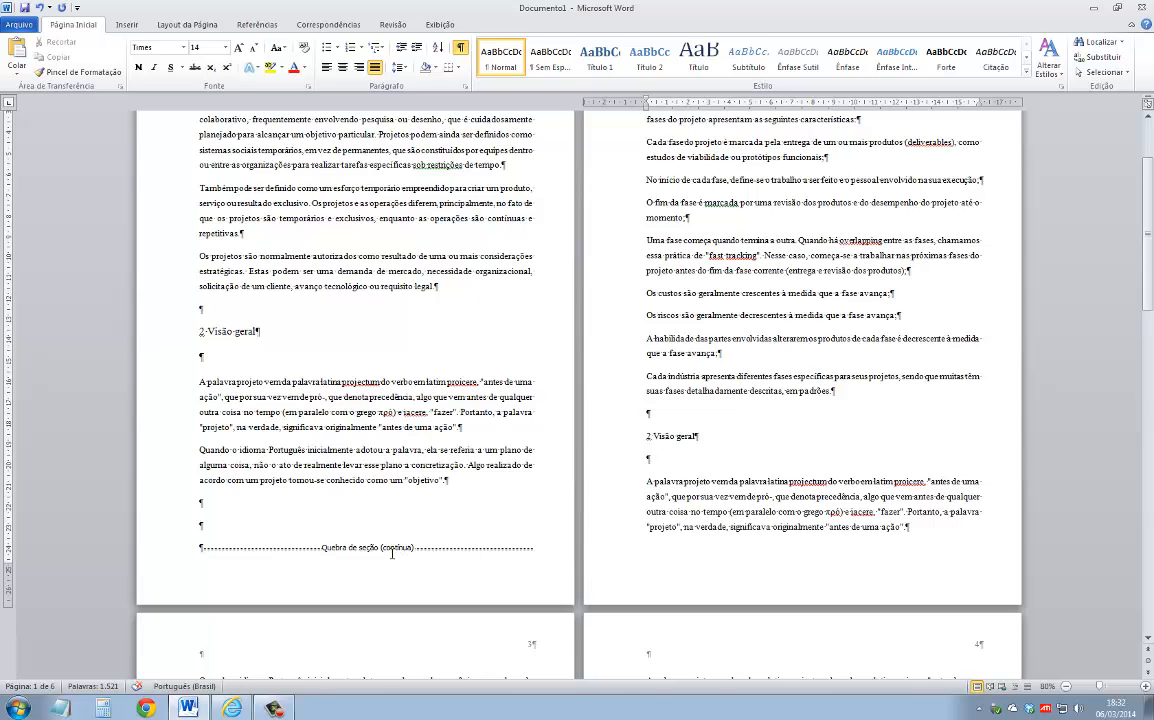
scroll(391, 553, up, 3)
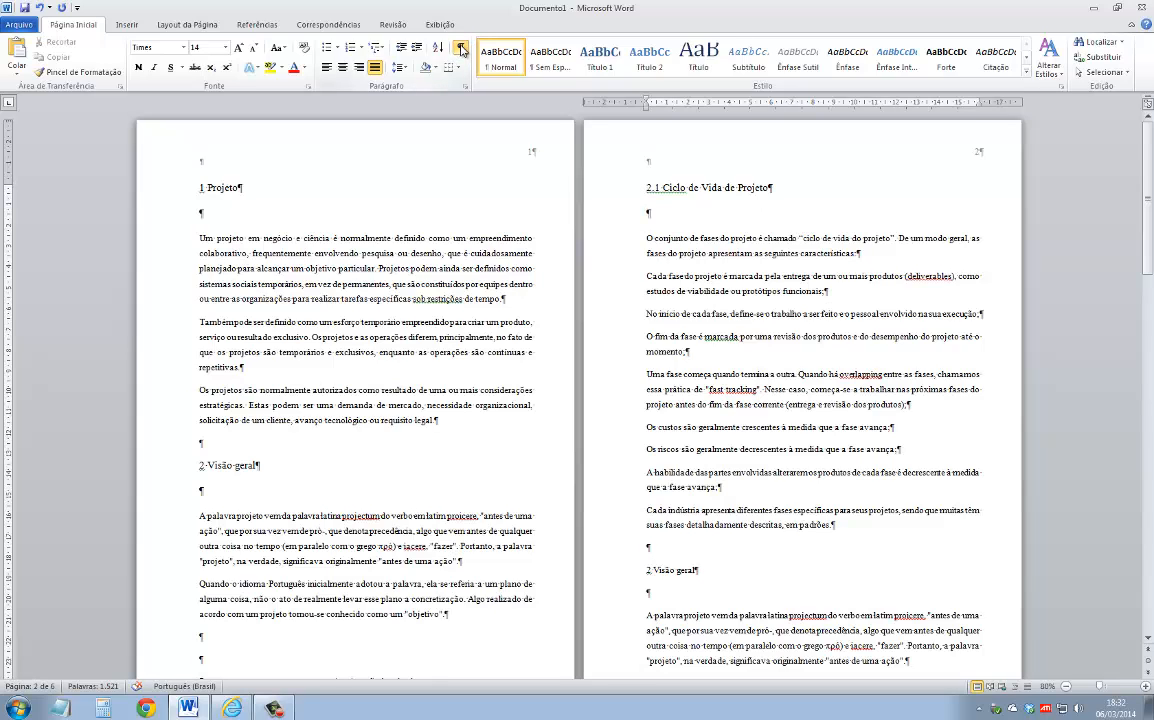
scroll(386, 438, down, 1)
scroll(386, 438, up, 1)
scroll(406, 596, down, 1)
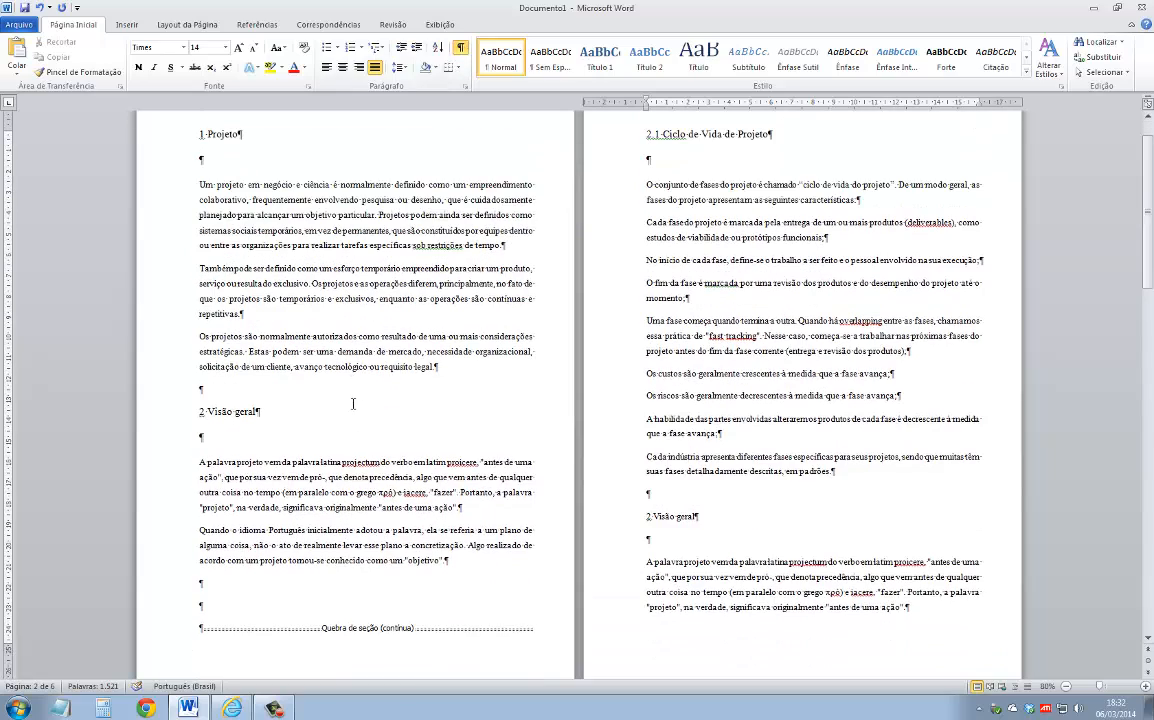
scroll(406, 596, up, 1)
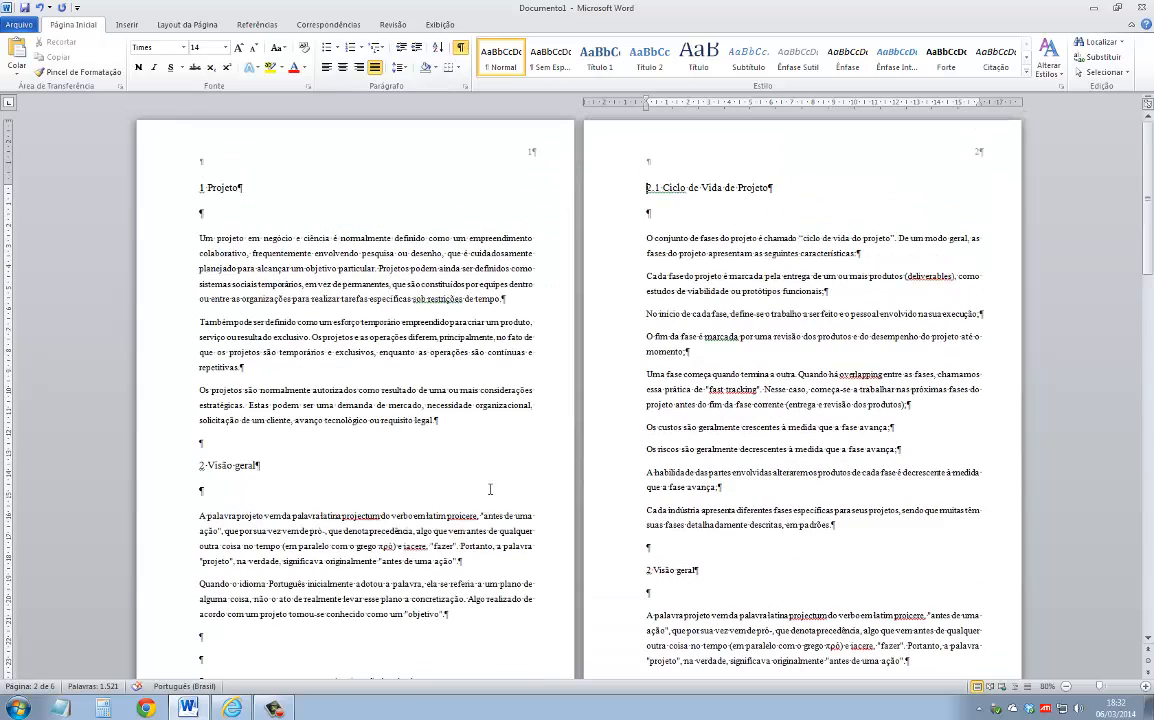
- Restart the page numbering of section 2 at 1, beginning on the page headed "2.1 Ciclo de Vida de Projeto"
double_click(977, 150)
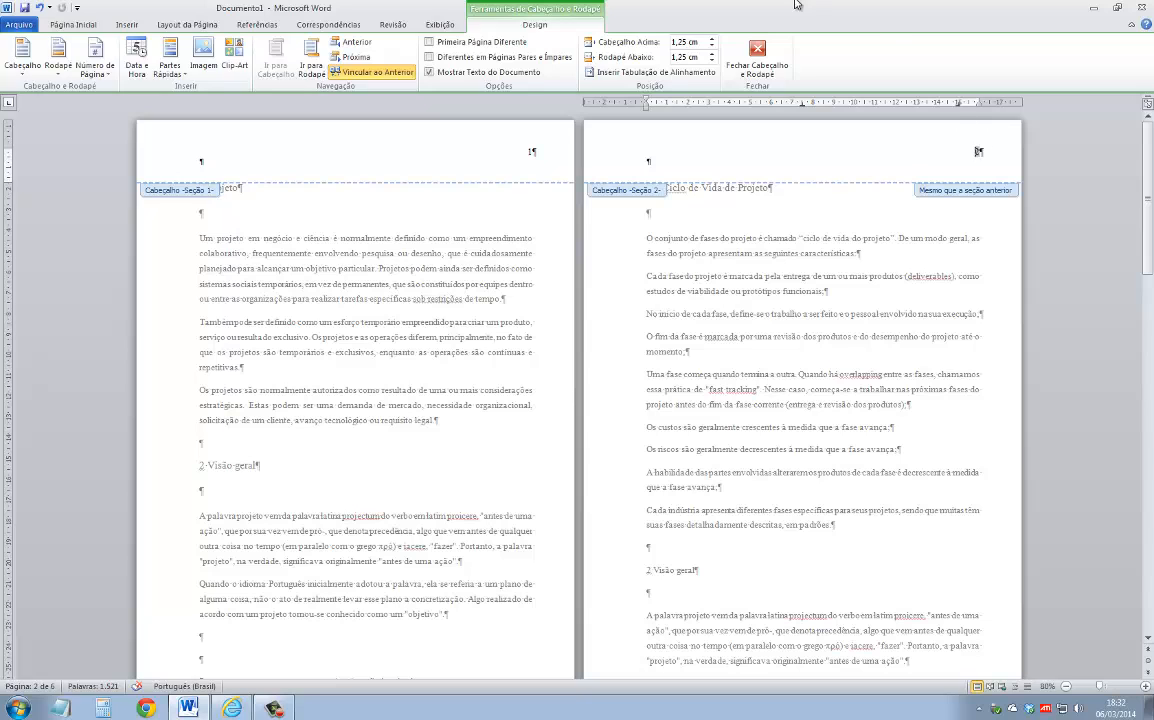
click(128, 26)
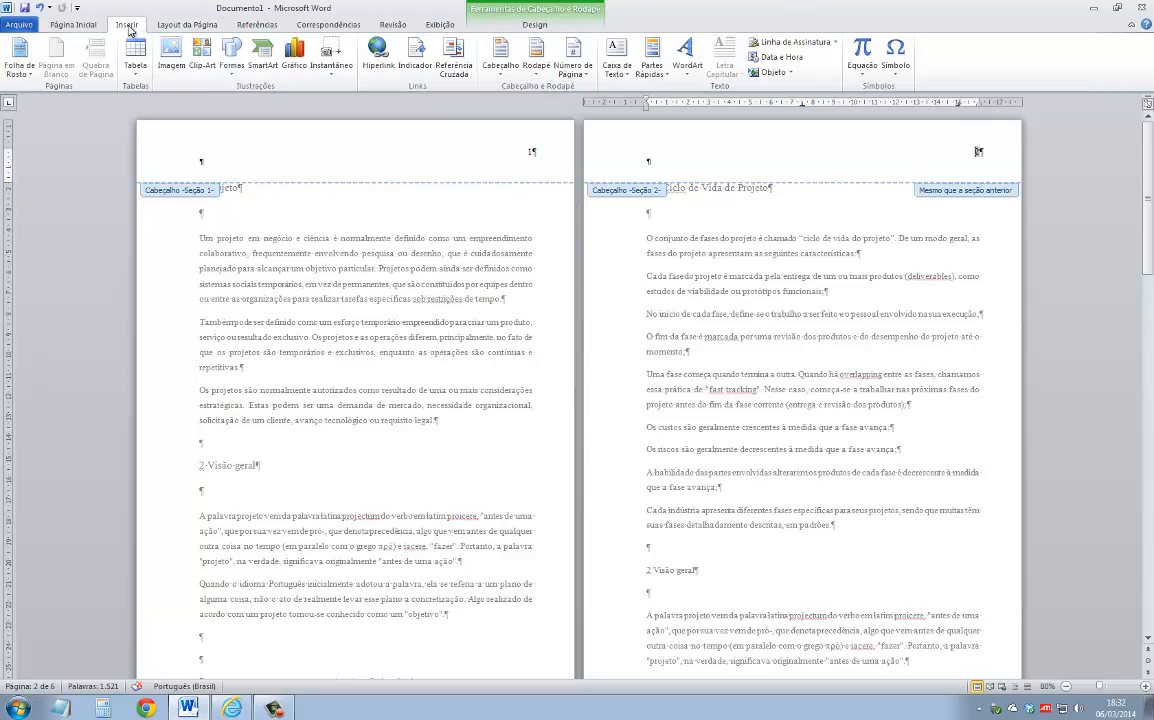
click(586, 78)
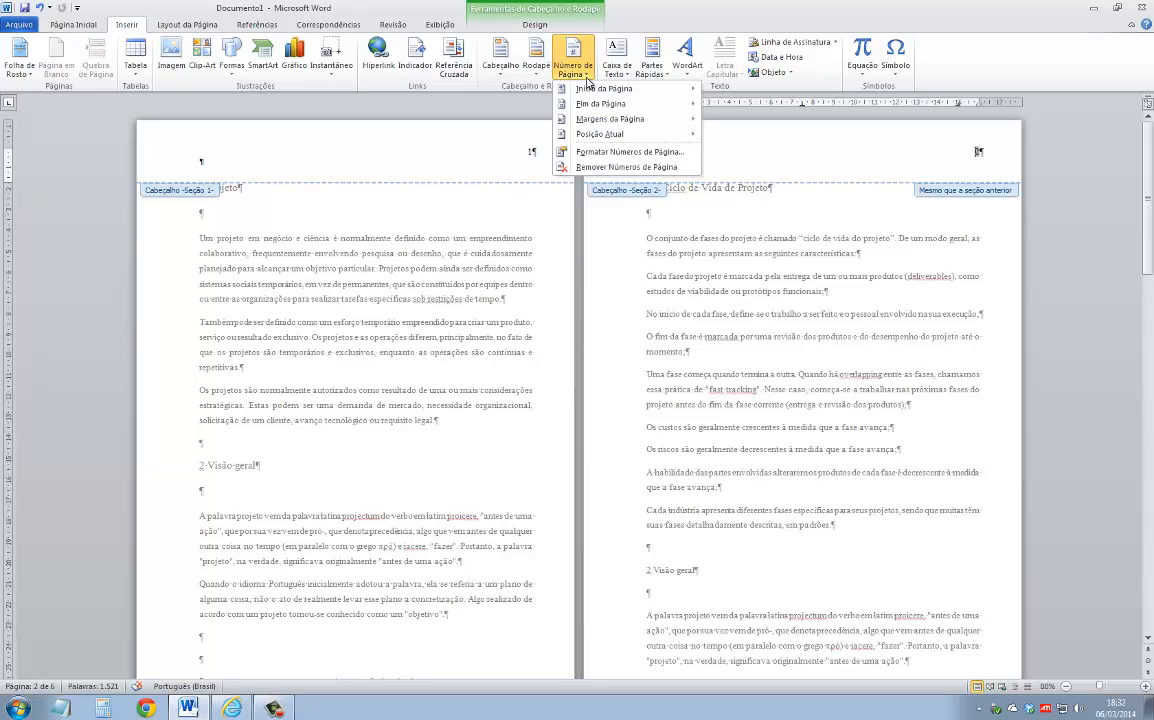
click(638, 152)
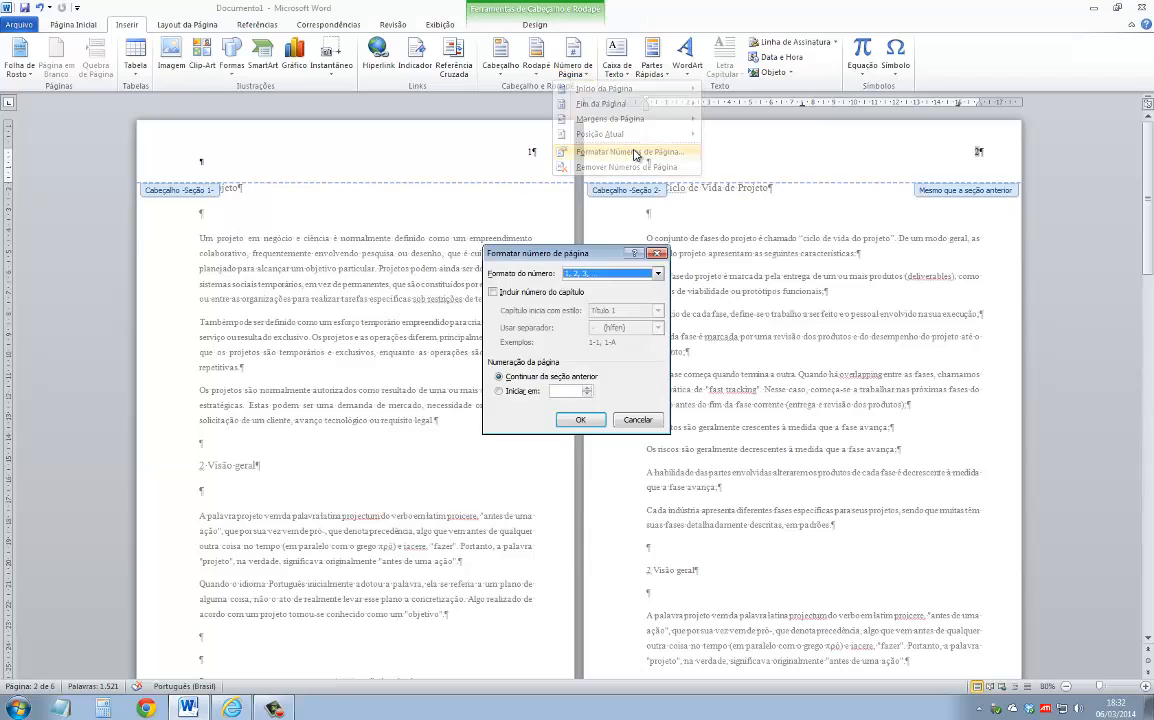
click(523, 396)
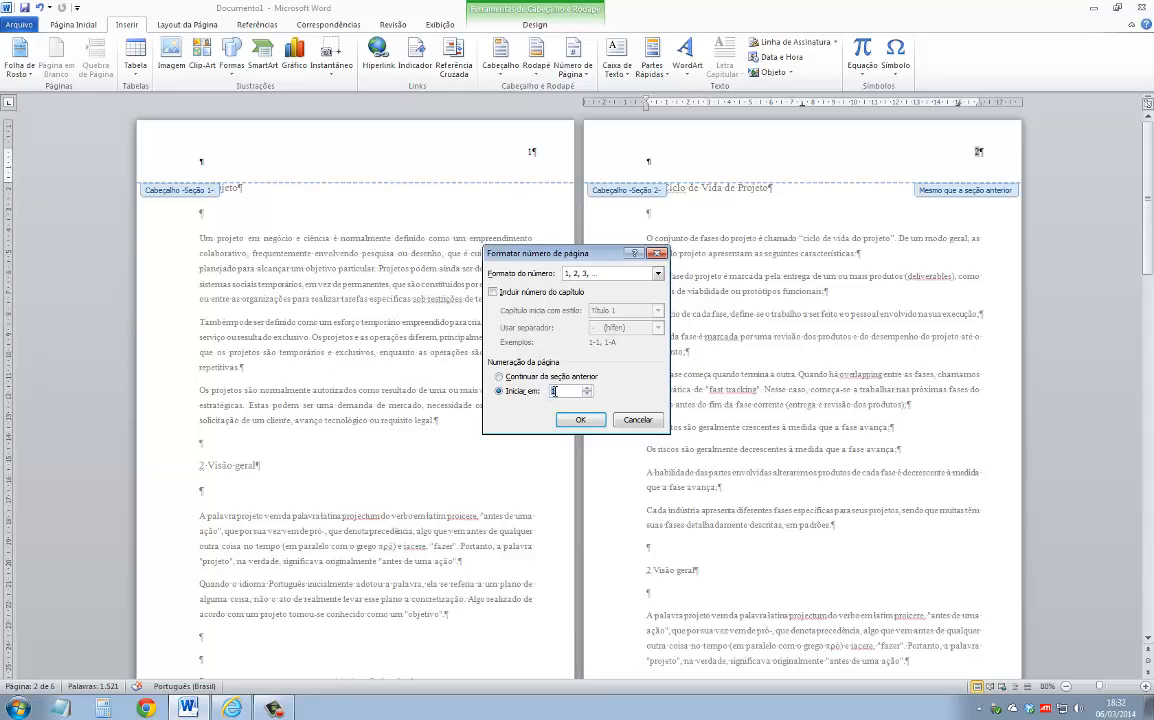
click(577, 420)
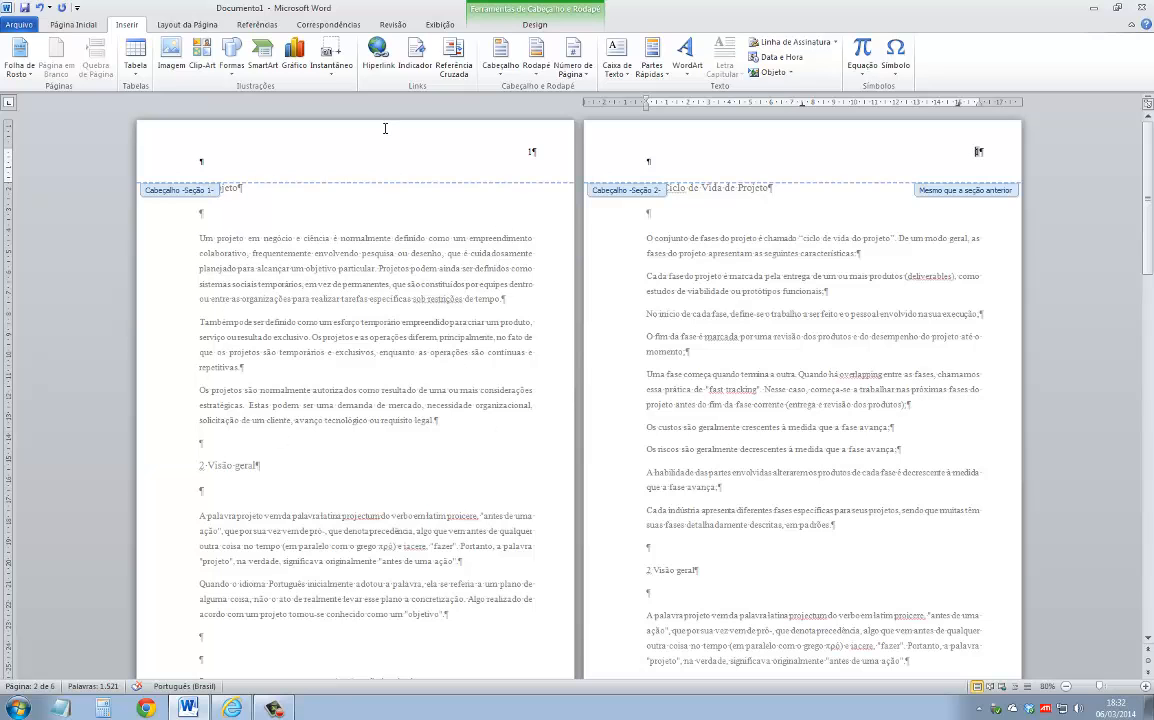
mouse_move(1147, 145)
mouse_down()
mouse_move(1146, 260)
mouse_move(1146, 150)
mouse_up()
scroll(555, 157, down, 4)
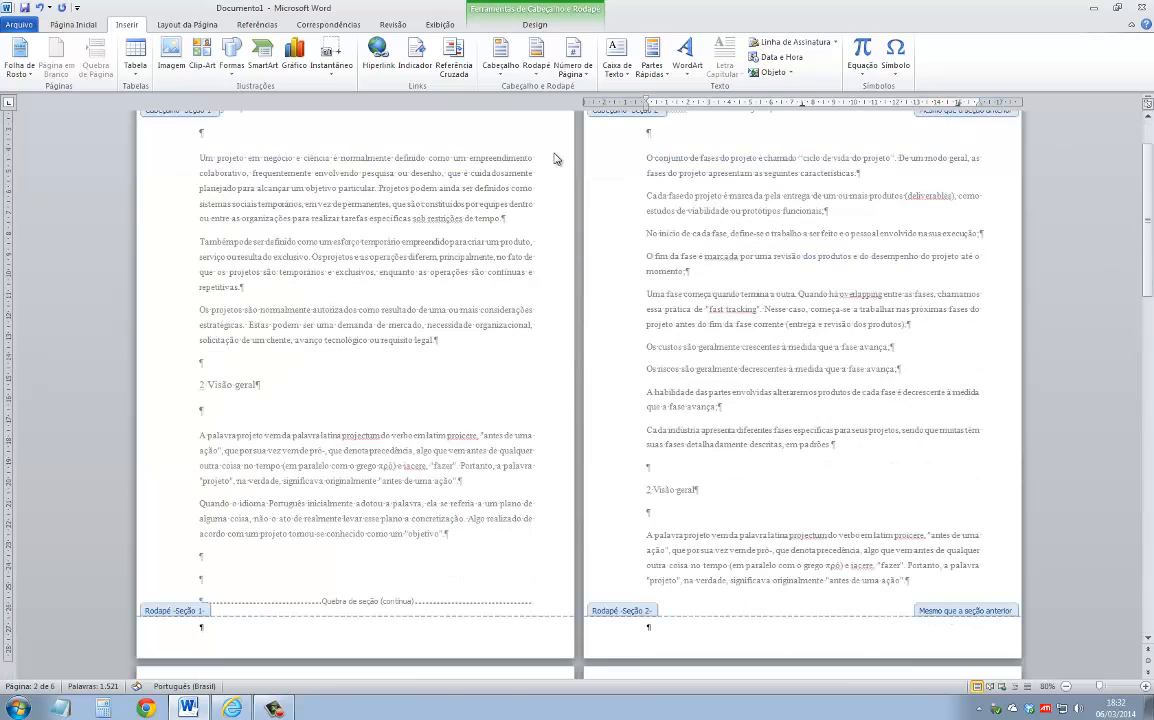
scroll(549, 171, up, 4)
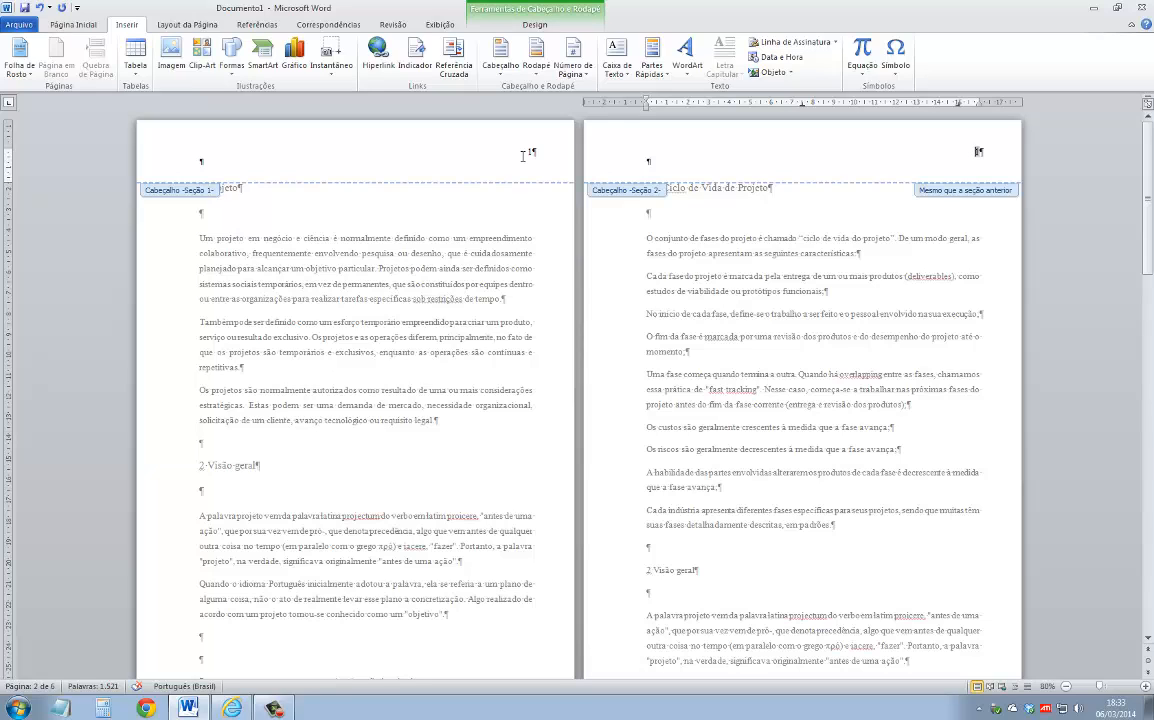
- Try deleting the page number from the first page's header, check the headers of the following pages, and undo the deletion
drag(534, 153, 528, 154)
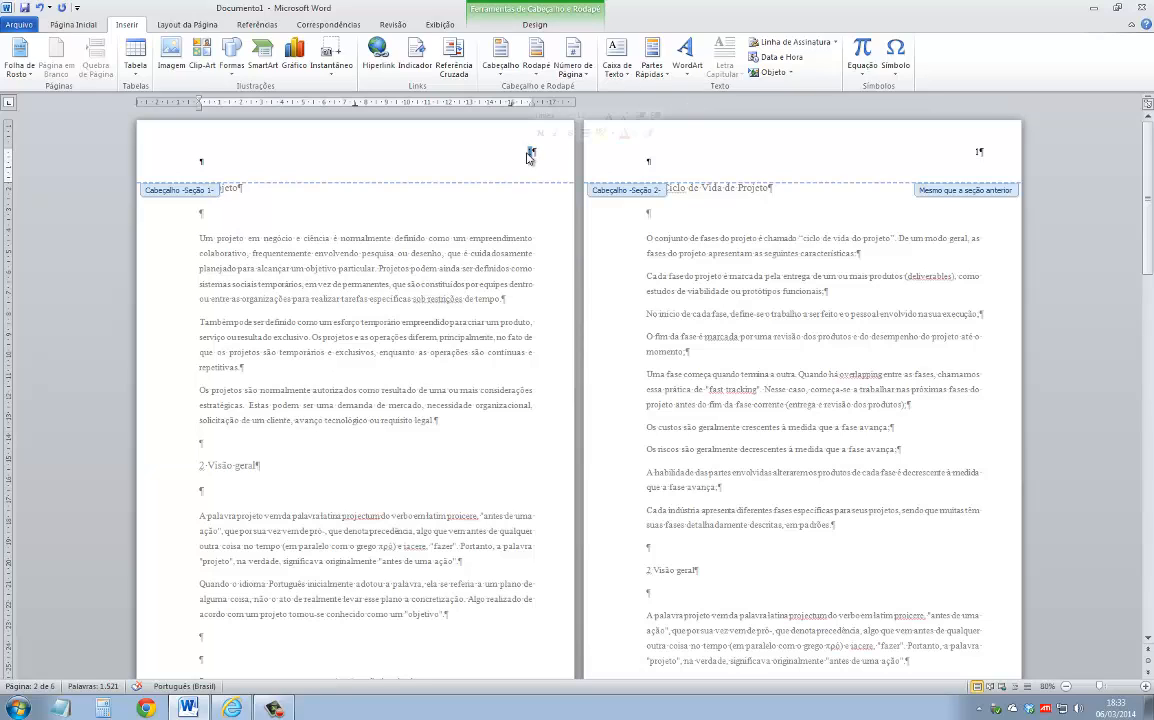
click(488, 171)
key(ctrl+z)
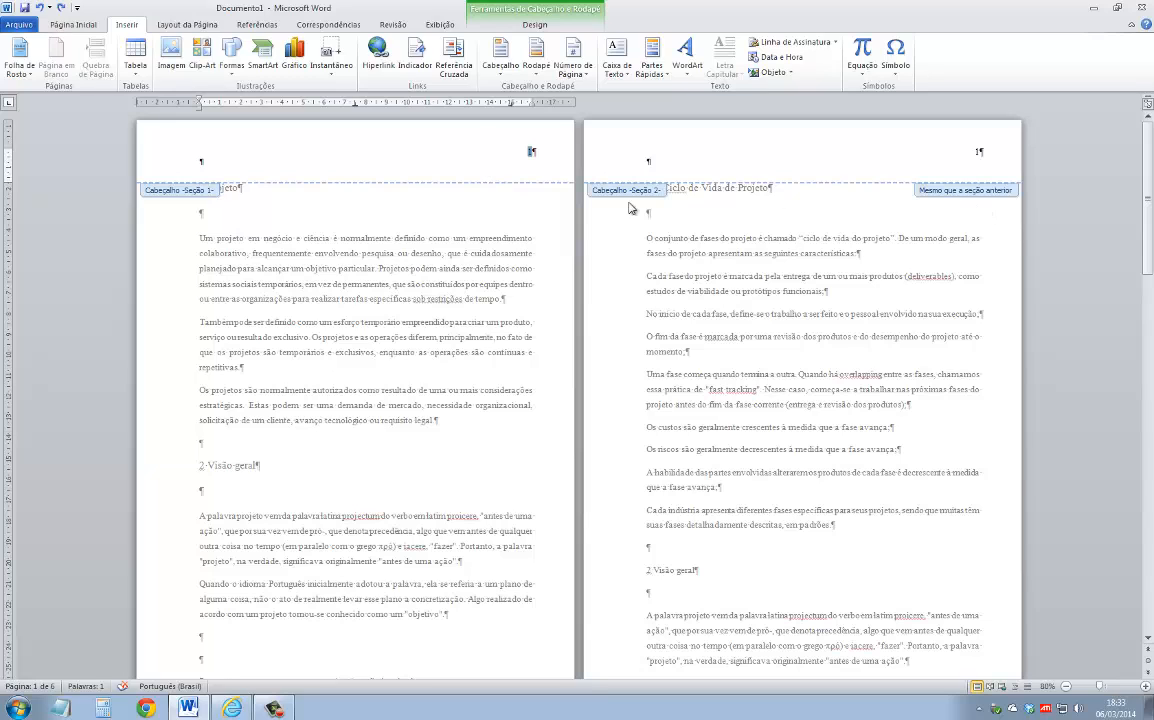
click(529, 153)
key(BackSpace)
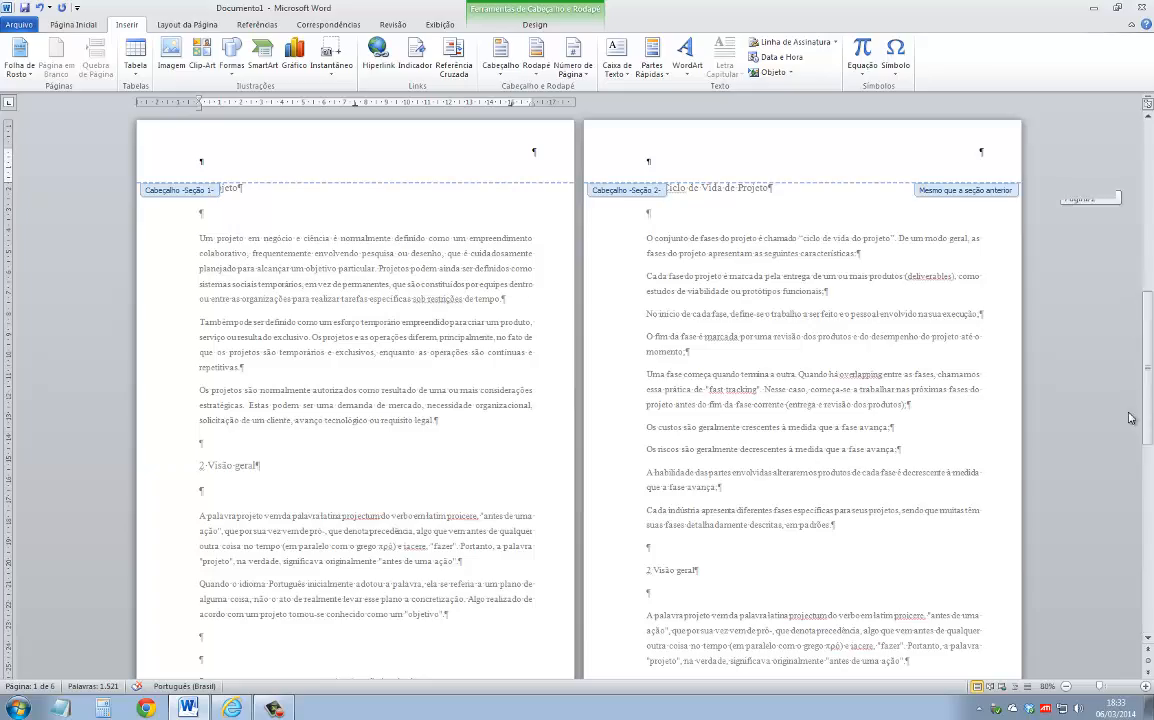
scroll(840, 257, down, 10)
scroll(548, 470, down, 10)
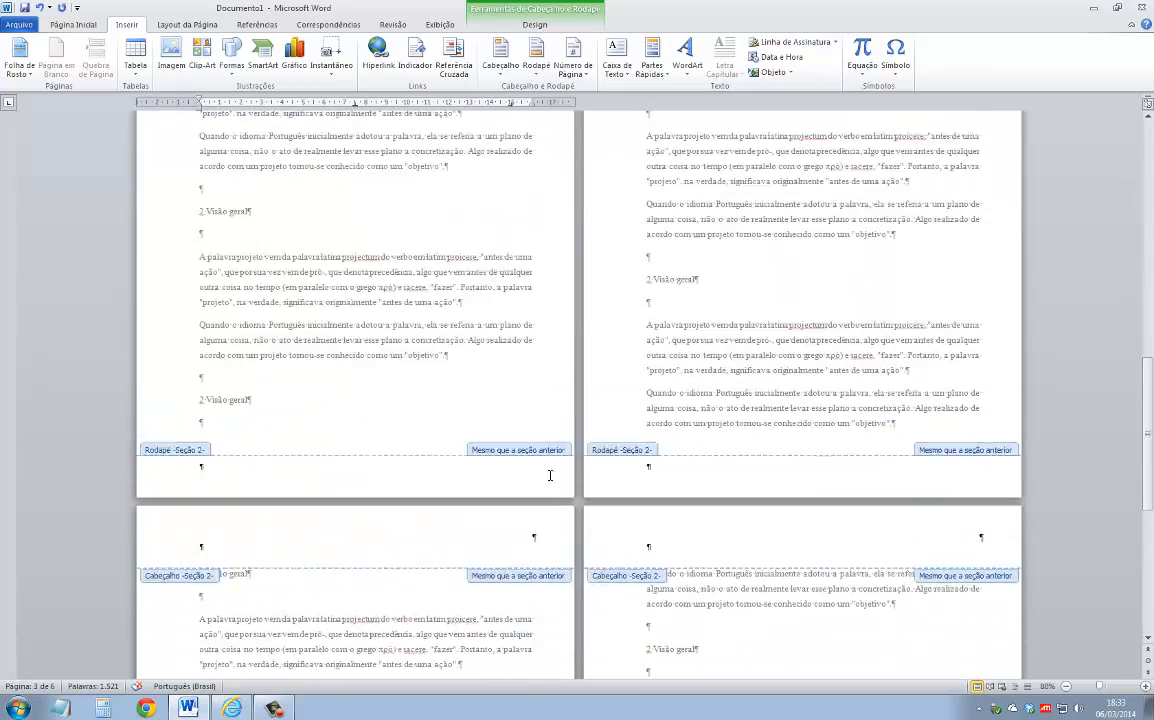
scroll(549, 314, up, 15)
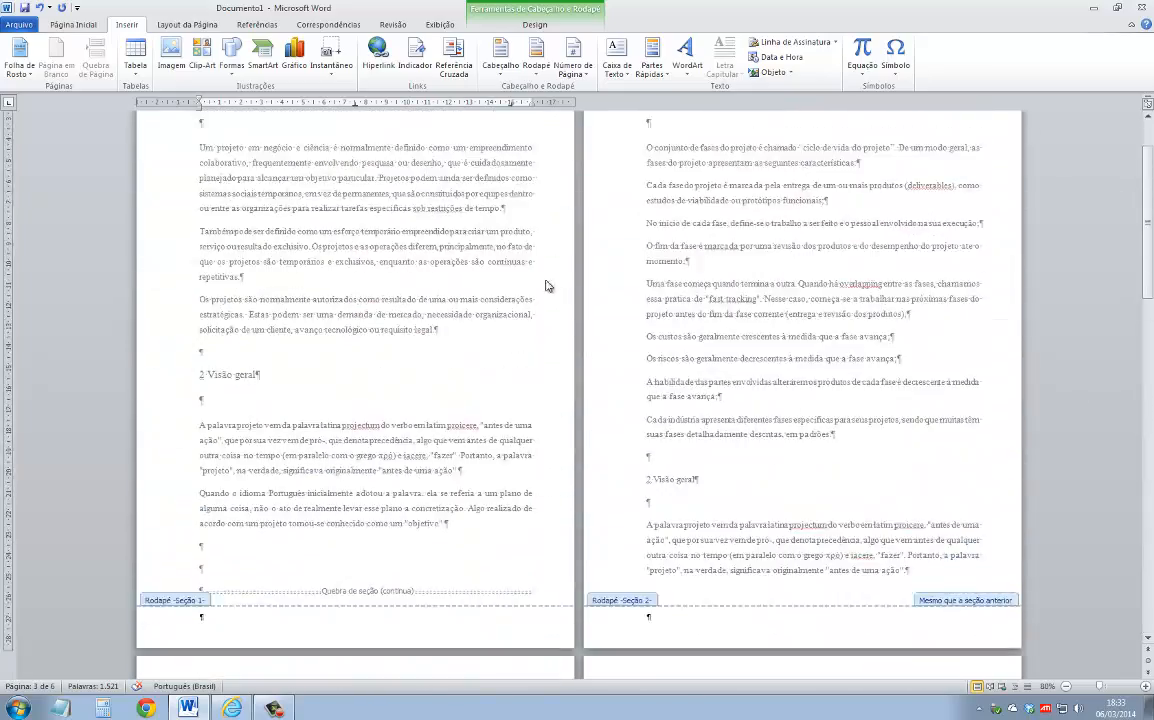
key(ctrl+z)
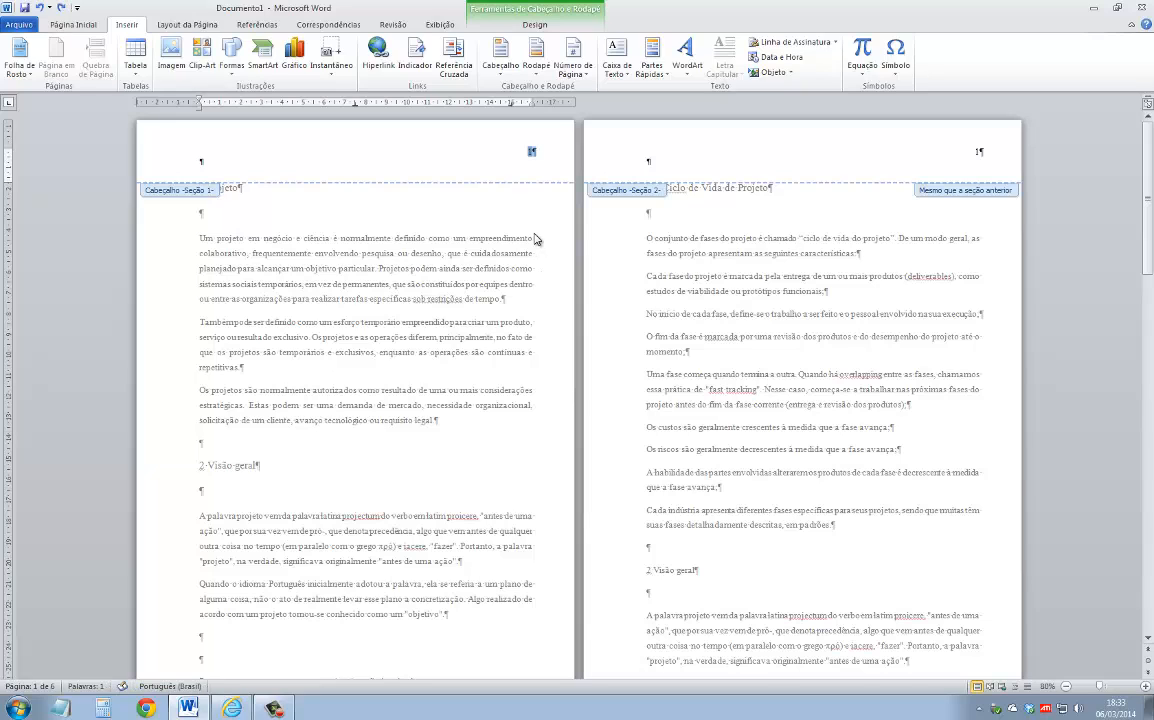
- Unlink the section 2 header from the previous section's header
click(979, 151)
double_click(979, 151)
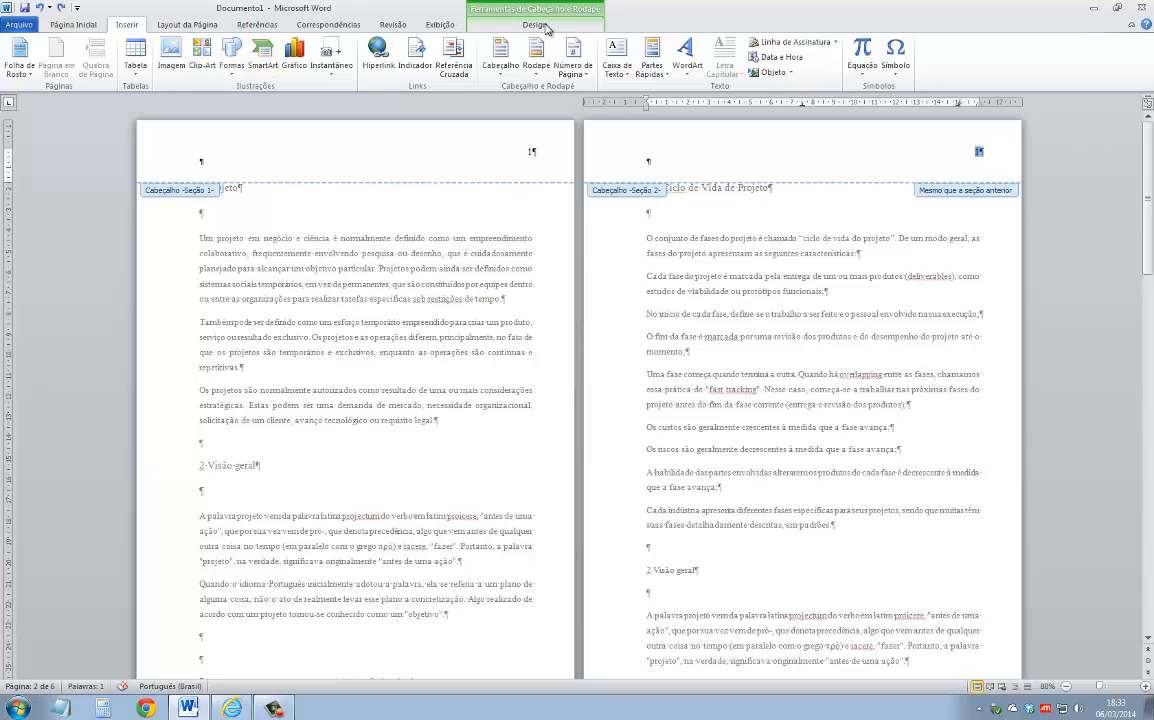
click(492, 27)
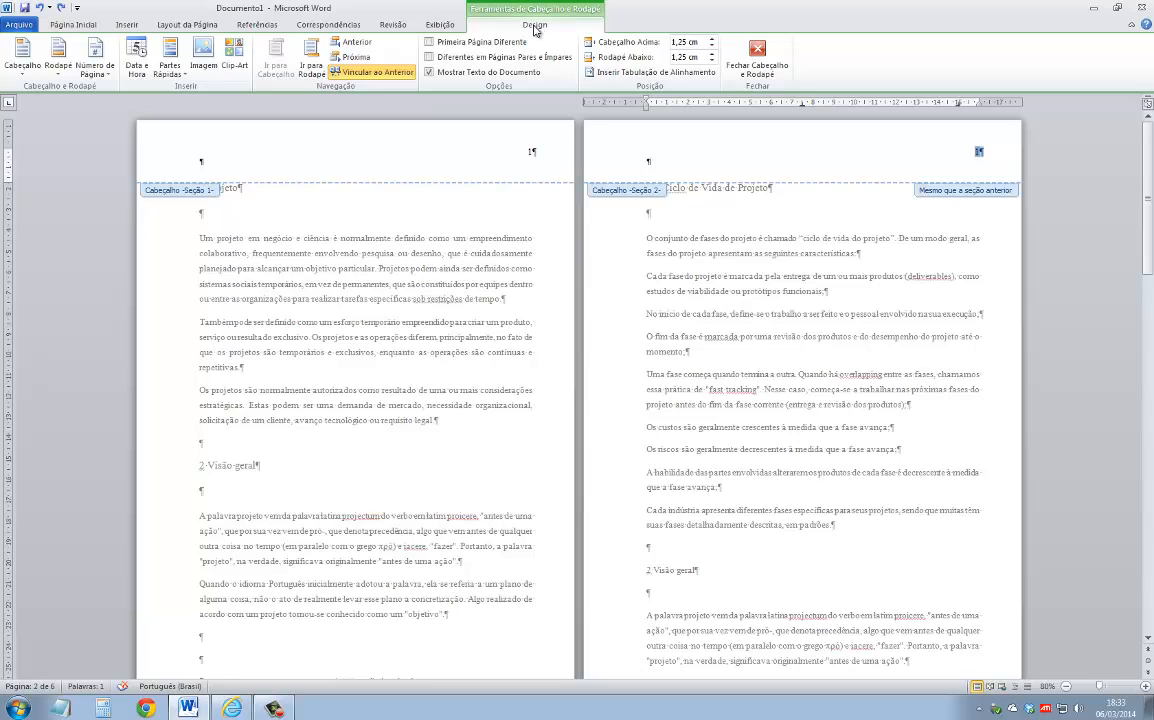
click(374, 73)
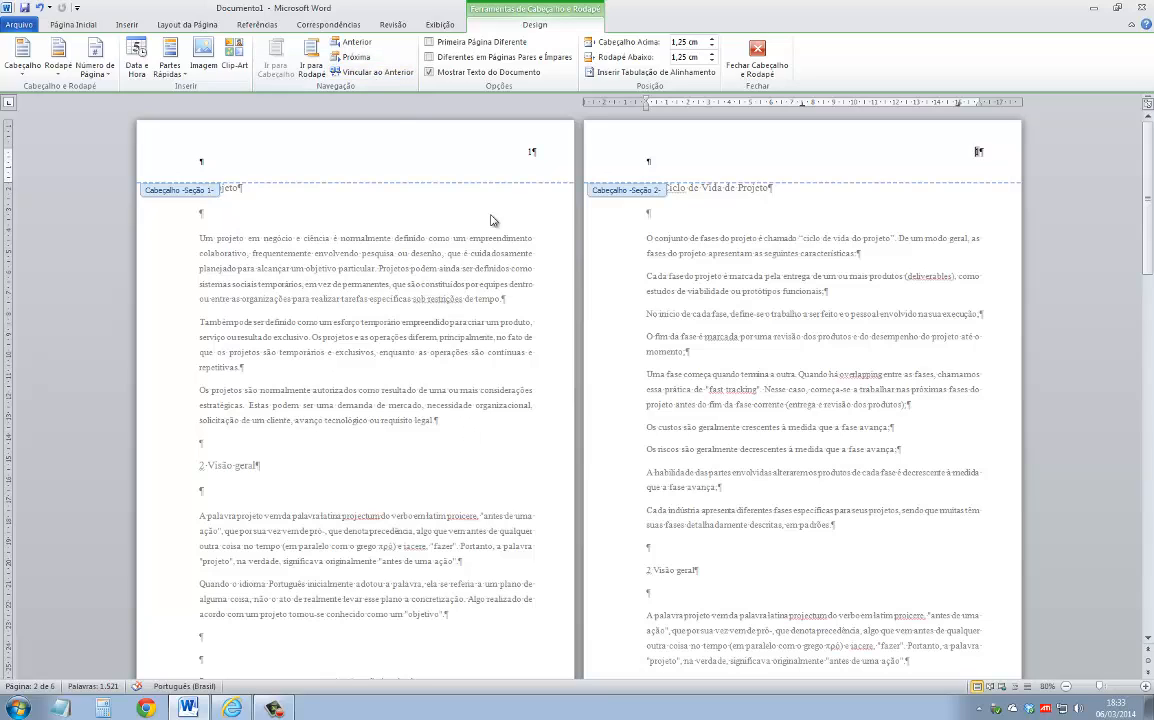
- Delete the page number from the section 1 header, check the section 2 headers, and return to the body text
click(521, 152)
double_click(533, 153)
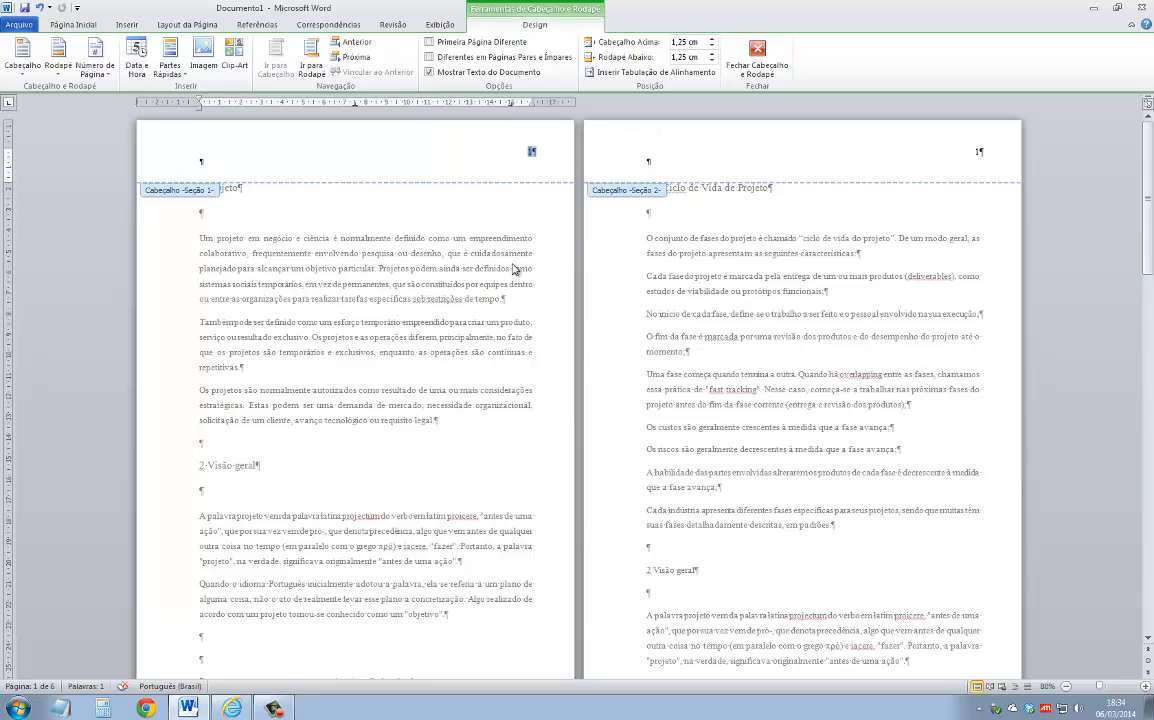
key(Delete)
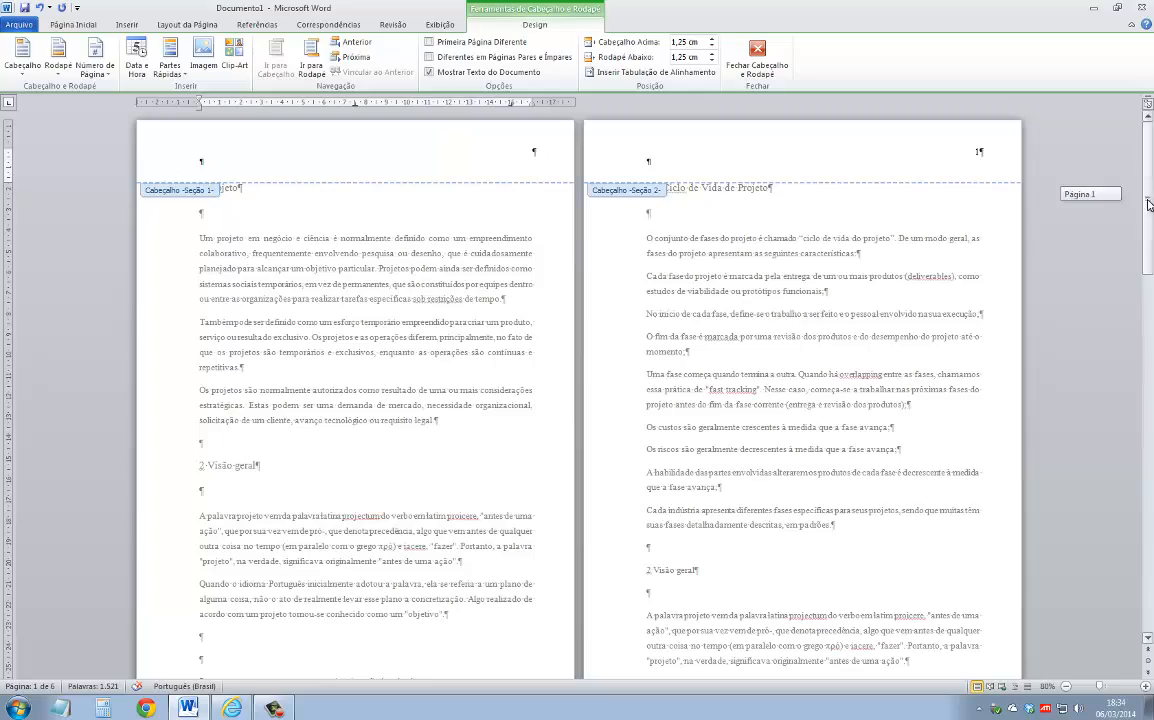
scroll(1030, 200, down, 5)
scroll(535, 340, down, 10)
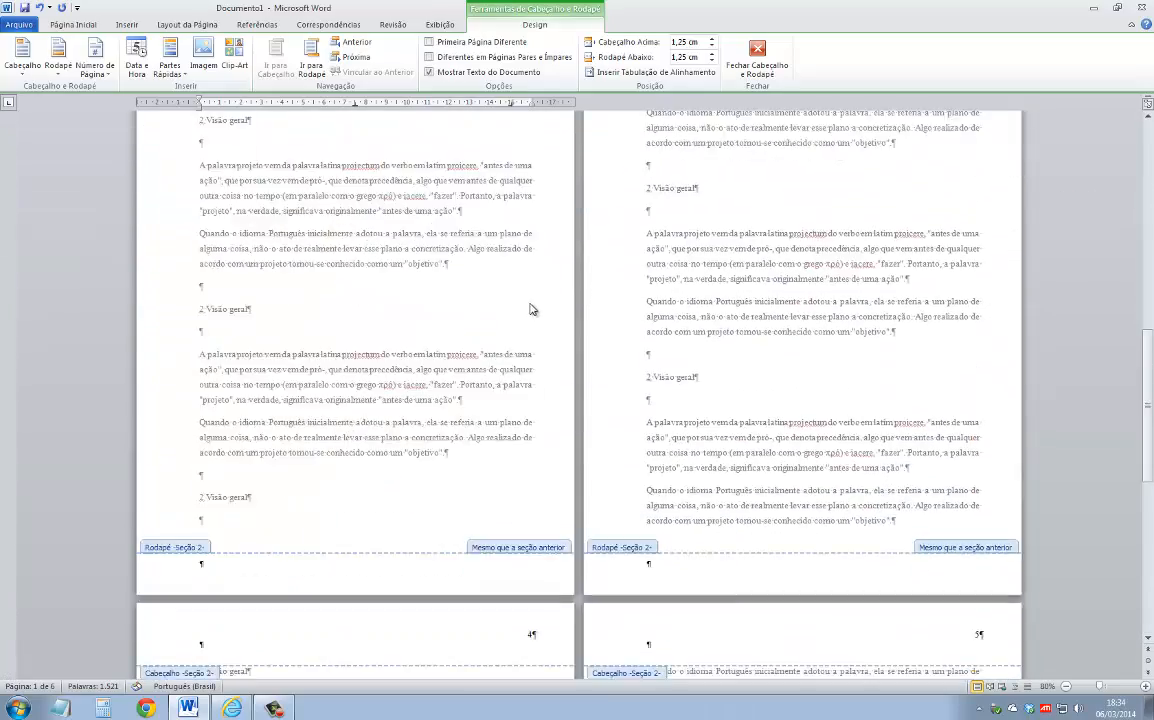
scroll(527, 308, up, 10)
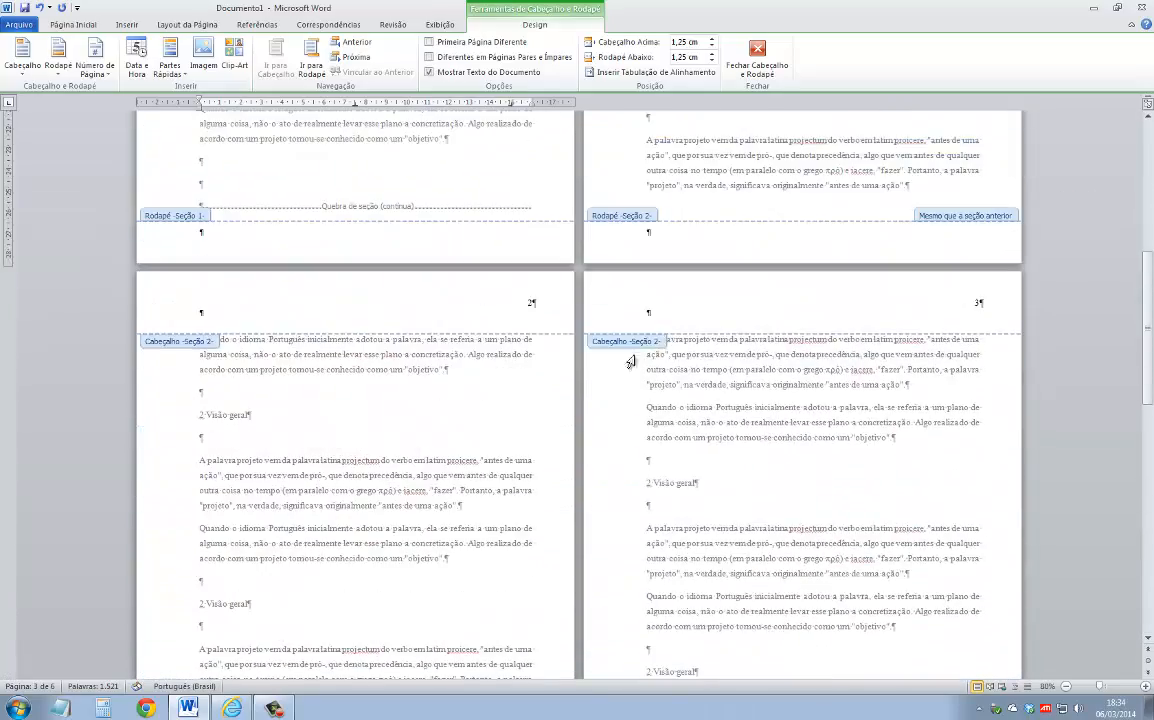
scroll(746, 247, up, 10)
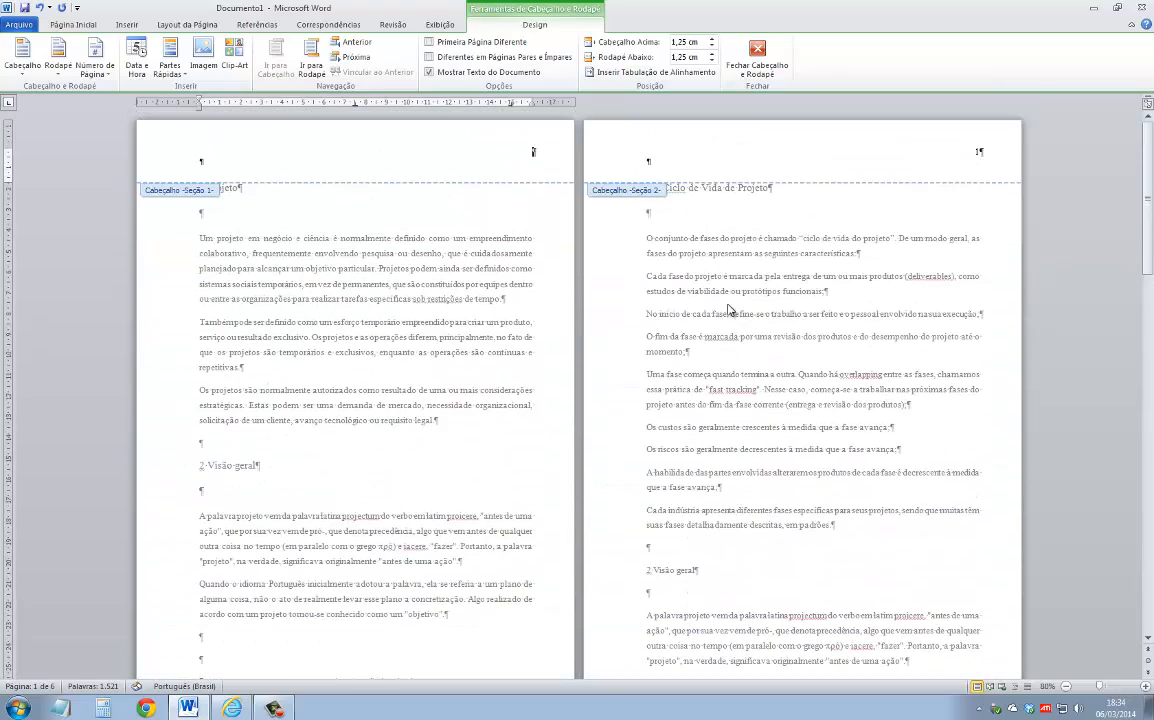
double_click(733, 307)
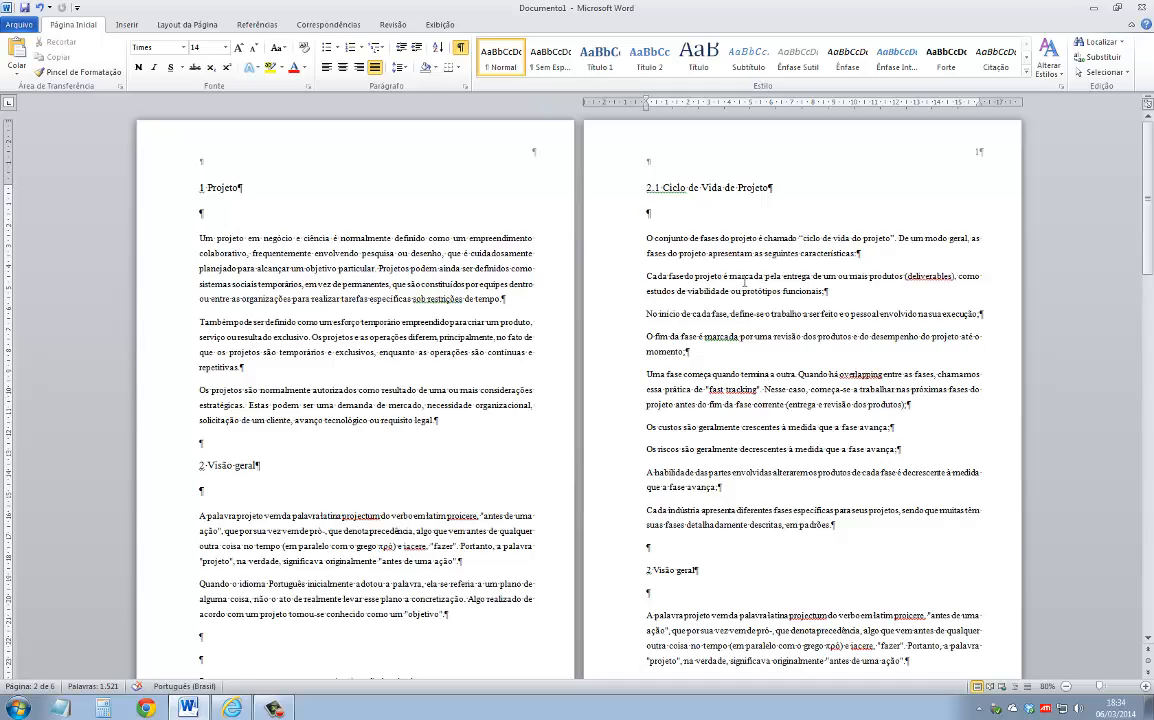
- Examine the section break on the first page and the header page numbers throughout the document
scroll(744, 283, down, 5)
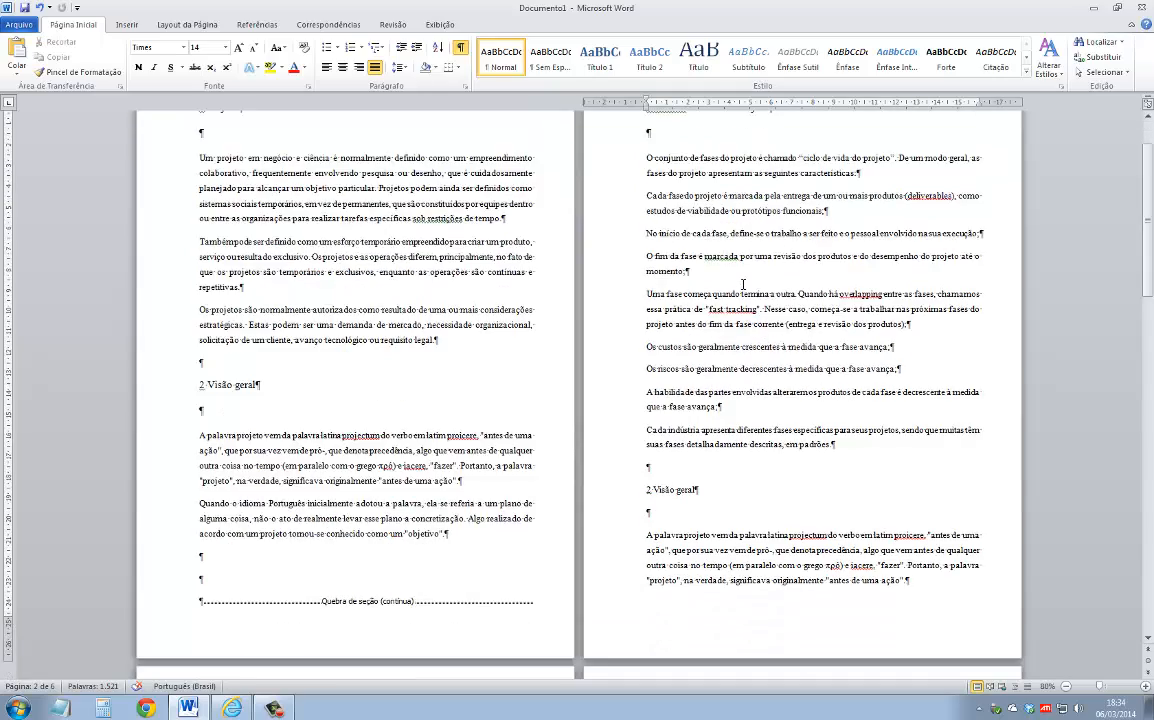
scroll(340, 284, up, 5)
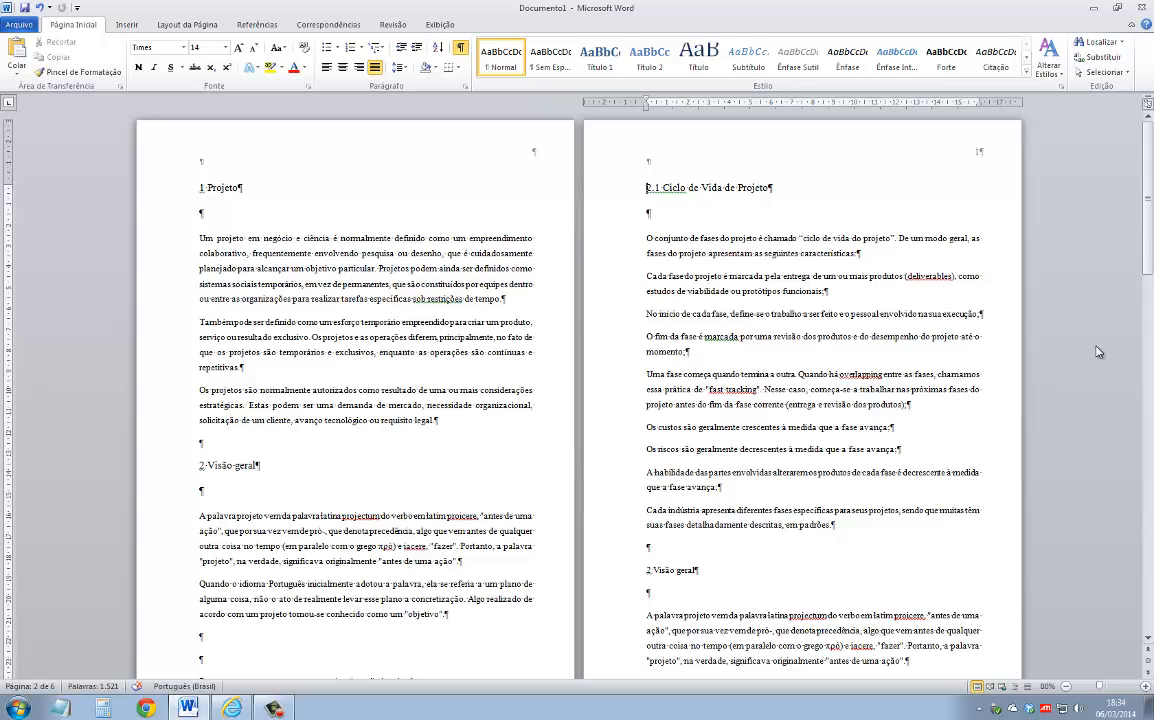
scroll(716, 347, down, 2)
scroll(900, 330, up, 2)
scroll(969, 328, down, 15)
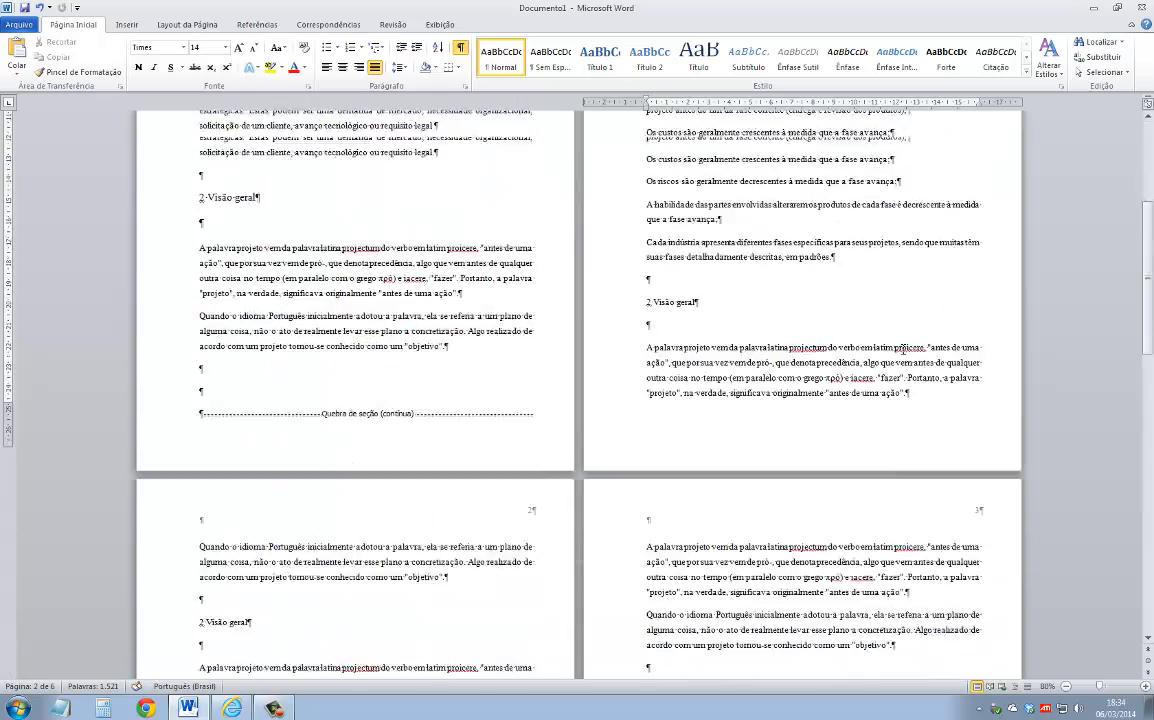
scroll(886, 348, down, 15)
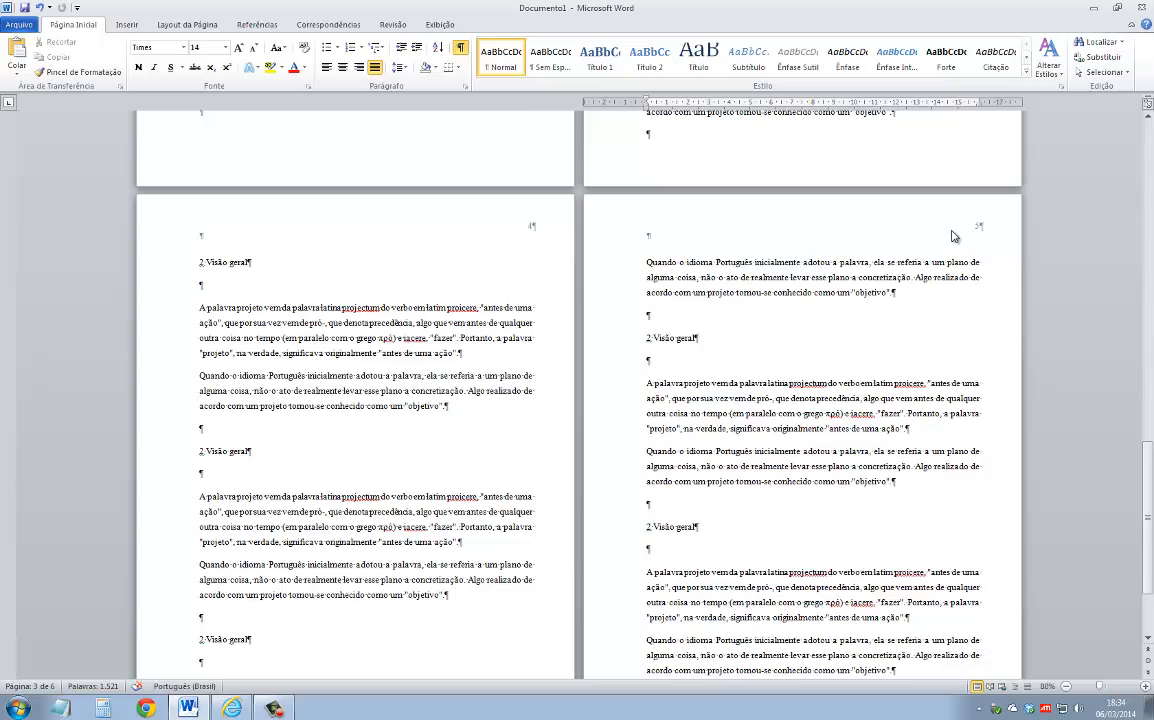
scroll(940, 260, up, 5)
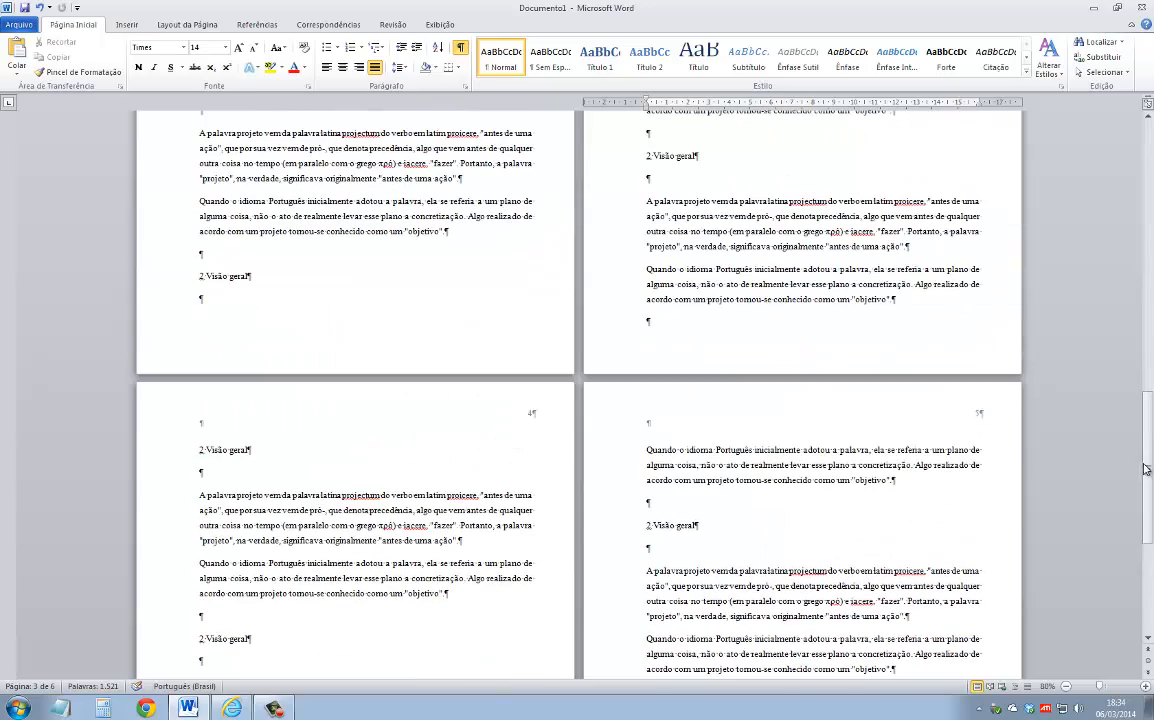
drag(1140, 212, 1136, 182)
- Insert a continuous section break directly before the heading "2 Visão geral" at the start of the fifth page
scroll(683, 307, down, 9)
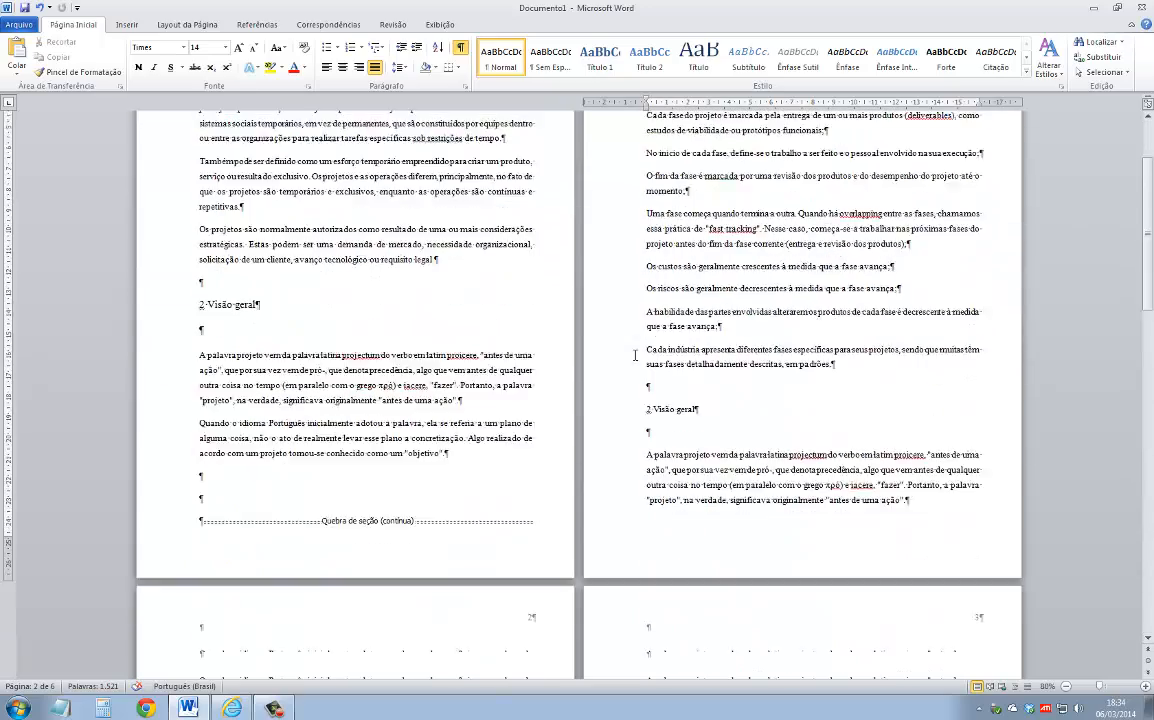
scroll(772, 388, down, 15)
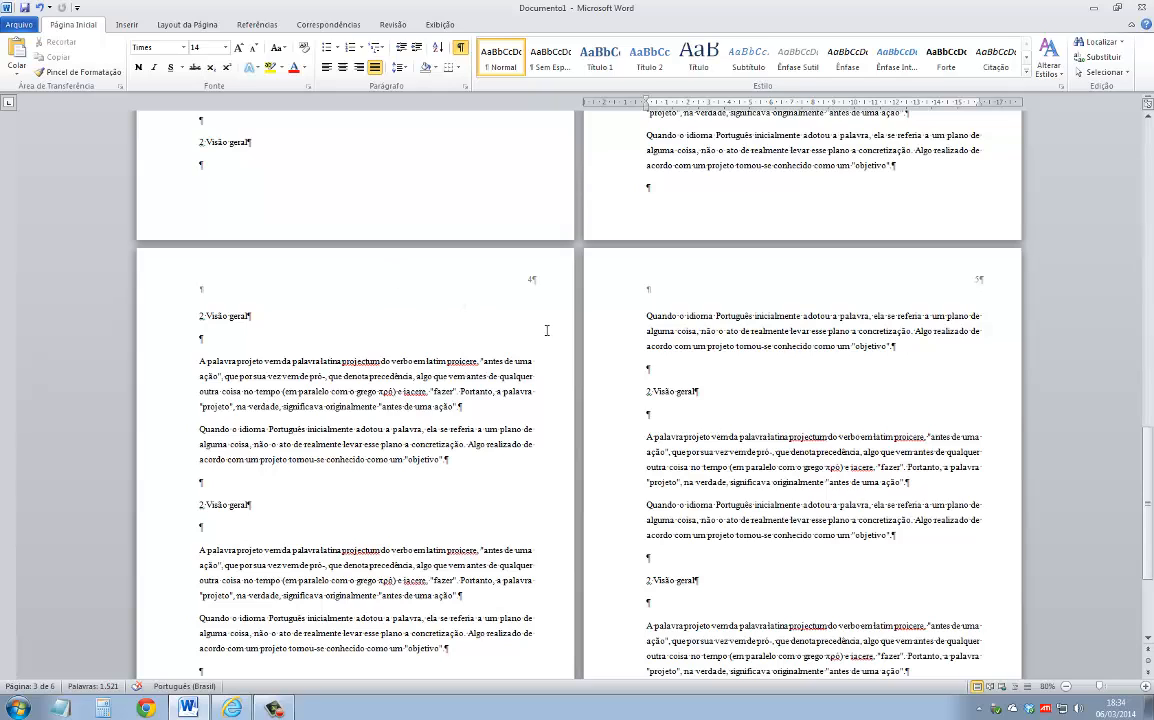
click(198, 316)
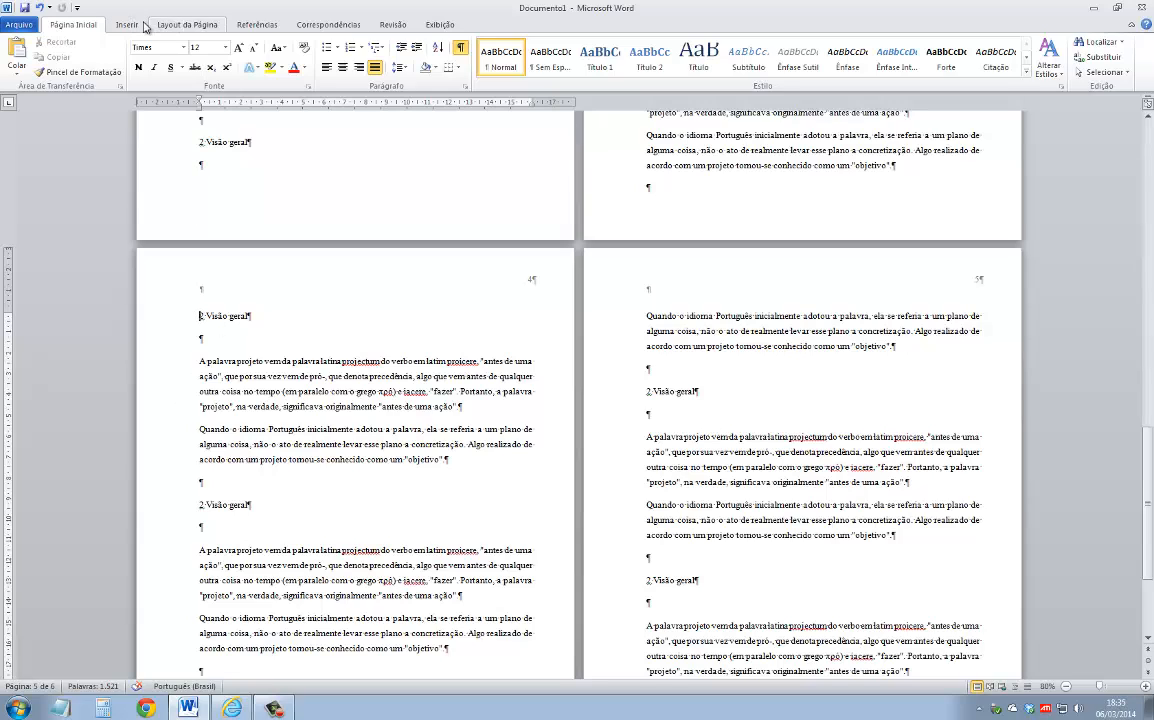
click(182, 25)
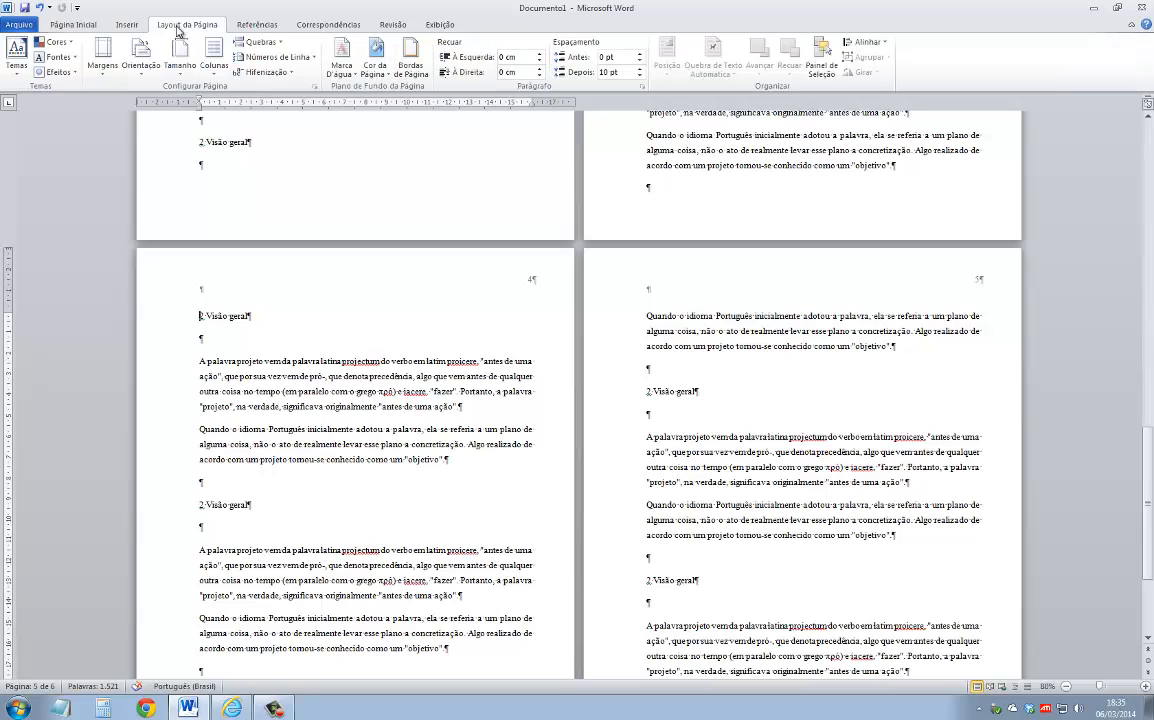
click(258, 42)
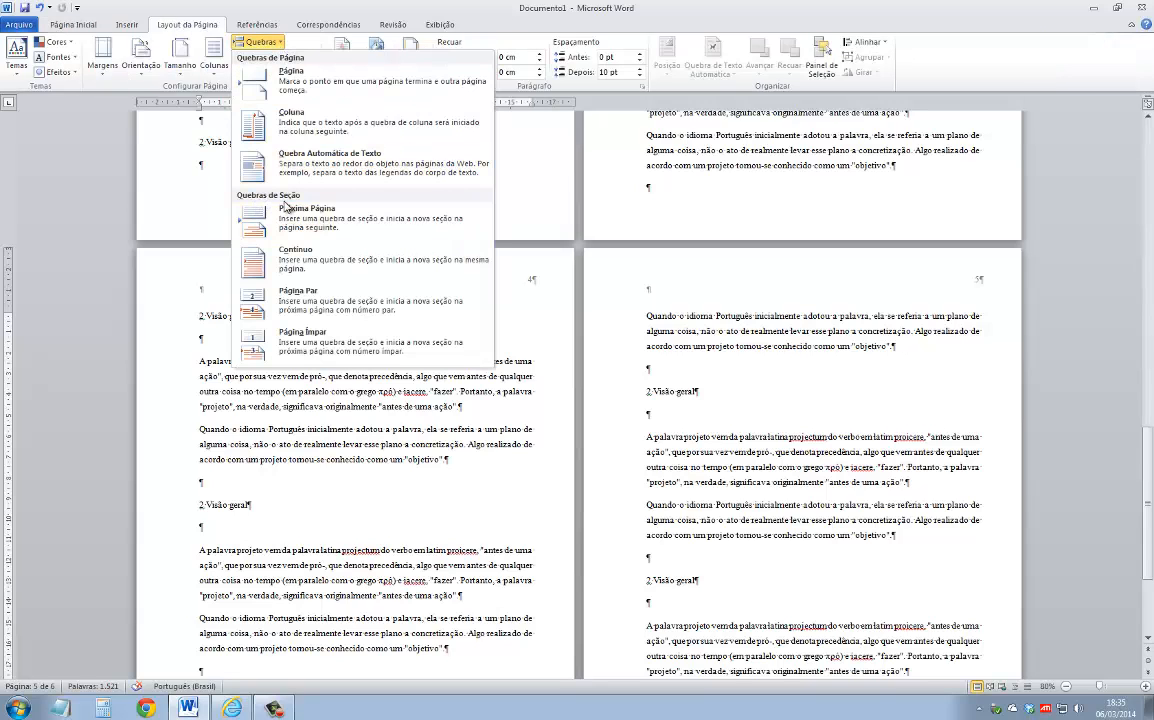
click(266, 268)
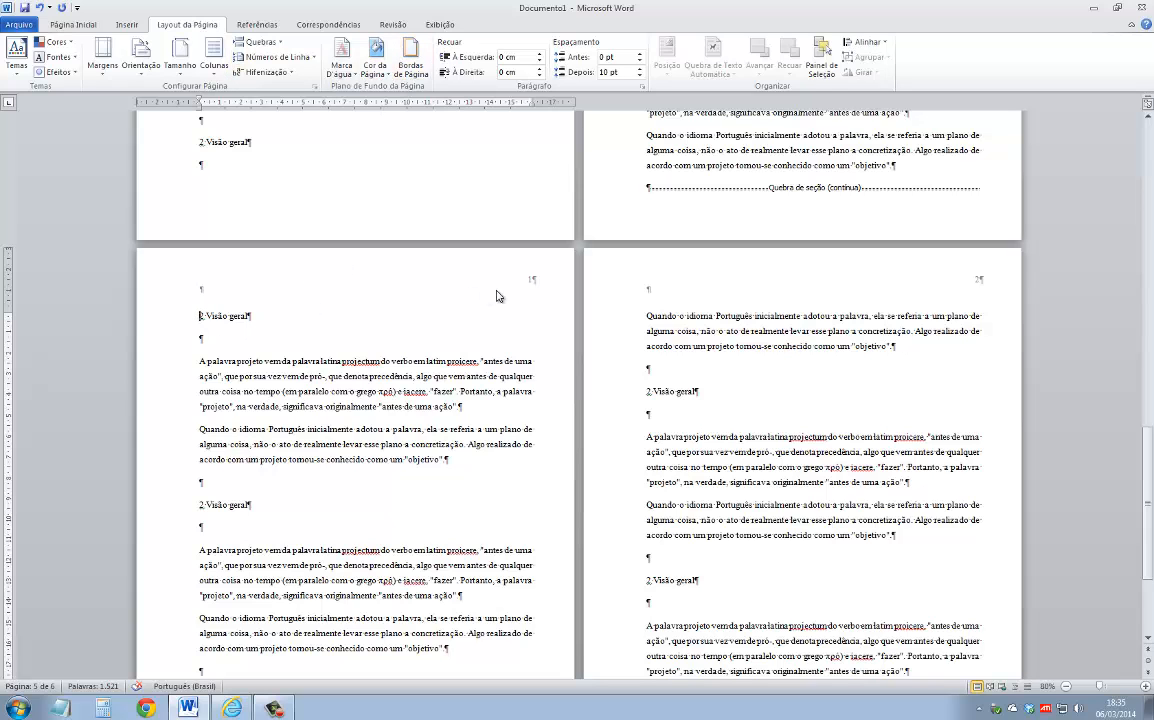
scroll(530, 285, up, 1)
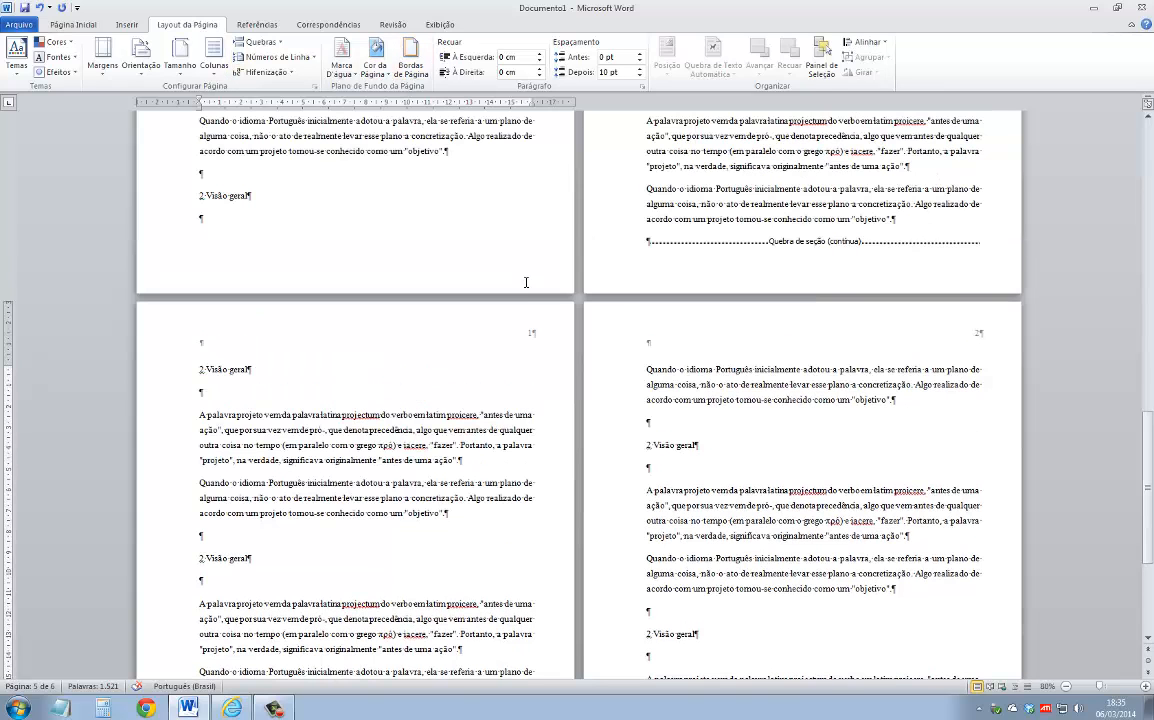
- Open the section 3 header on the fifth page and unlink it from the previous section's header
double_click(529, 336)
scroll(528, 333, up, 10)
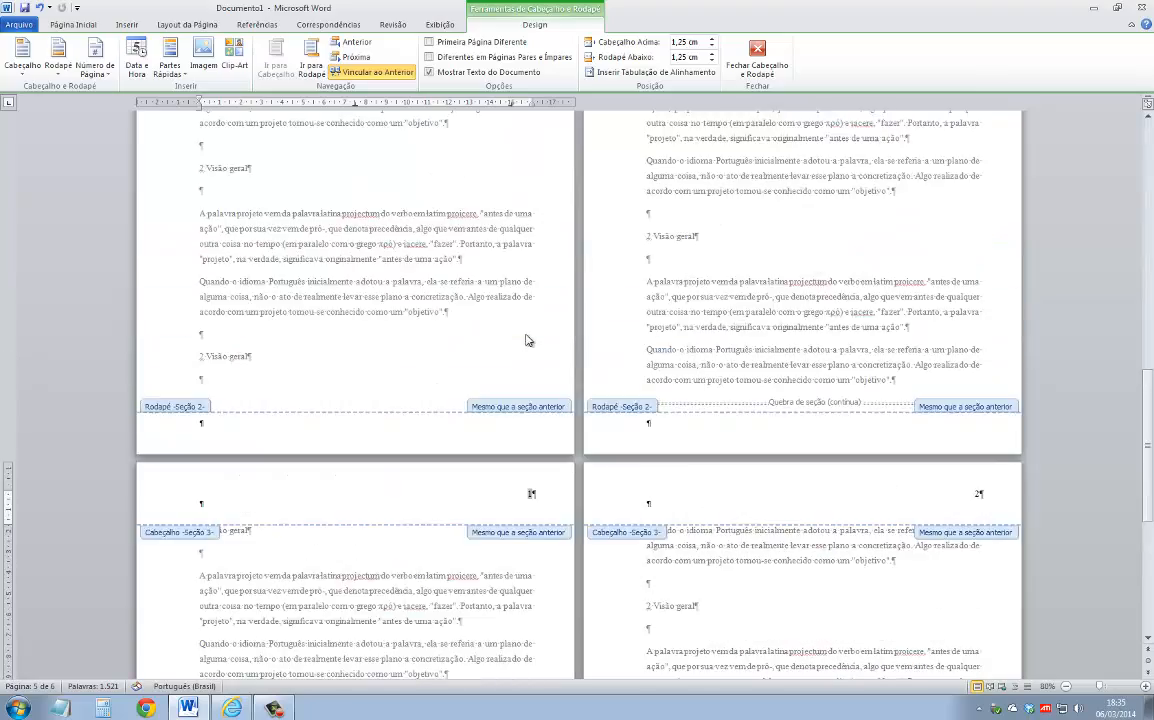
scroll(518, 322, down, 10)
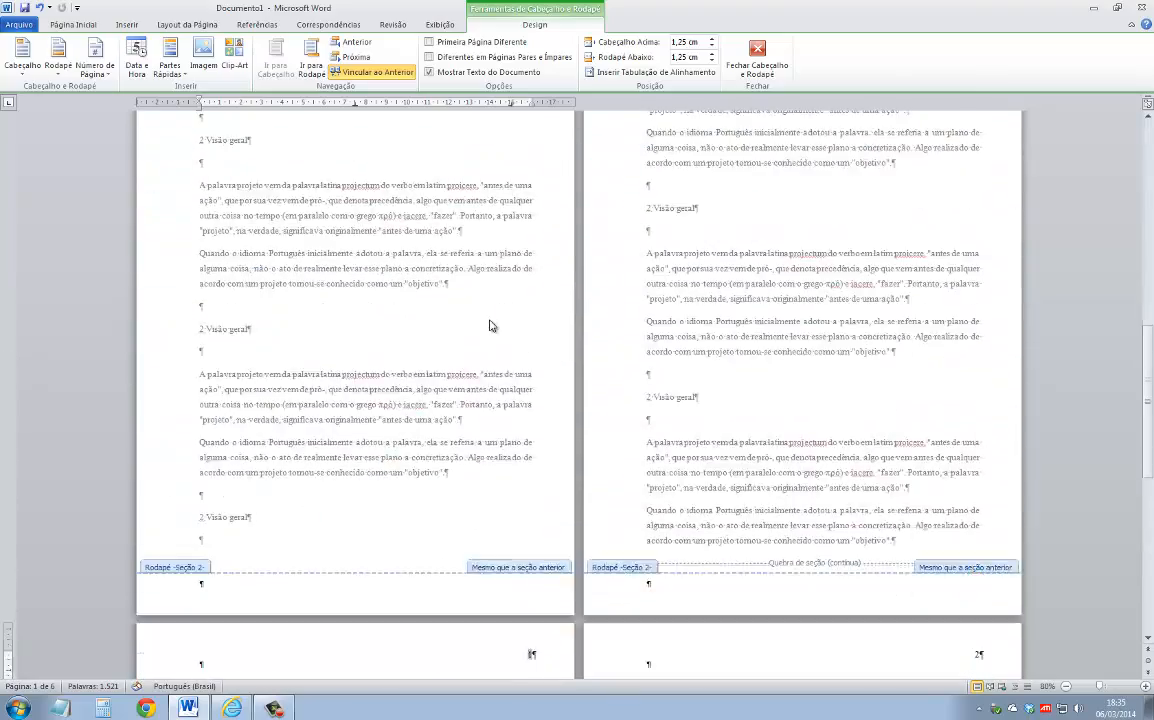
click(372, 72)
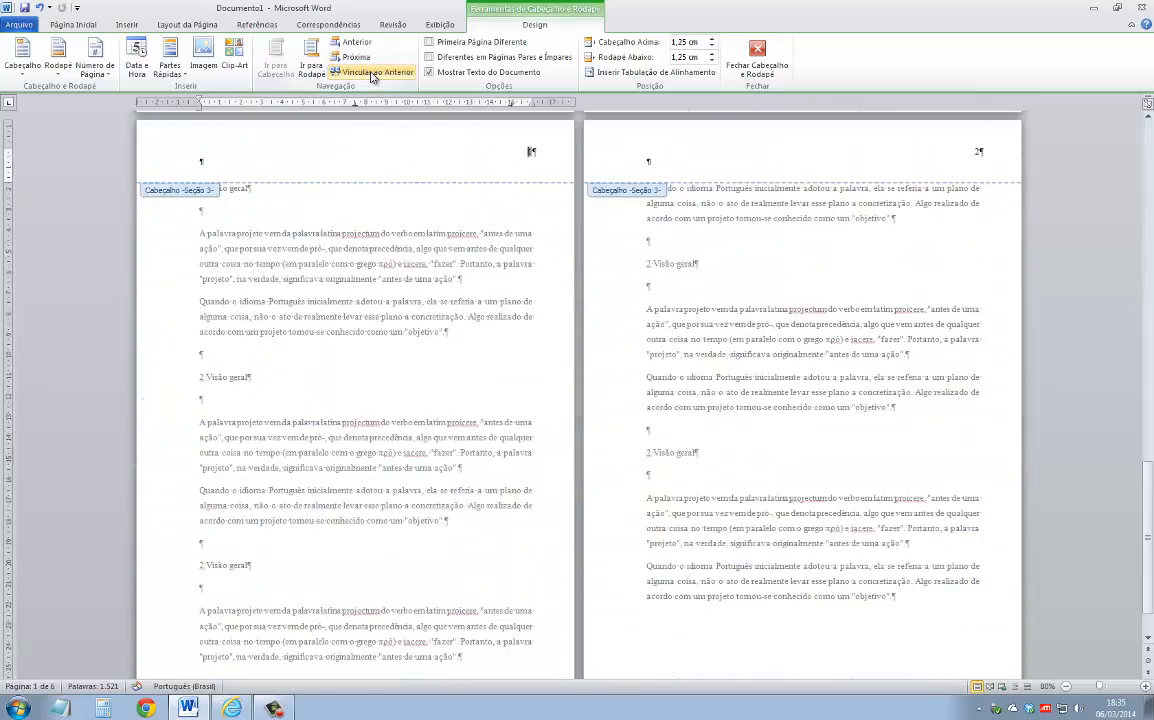
- Delete the page number from the section 2 header, keeping the section 3 header's number
scroll(915, 300, up, 8)
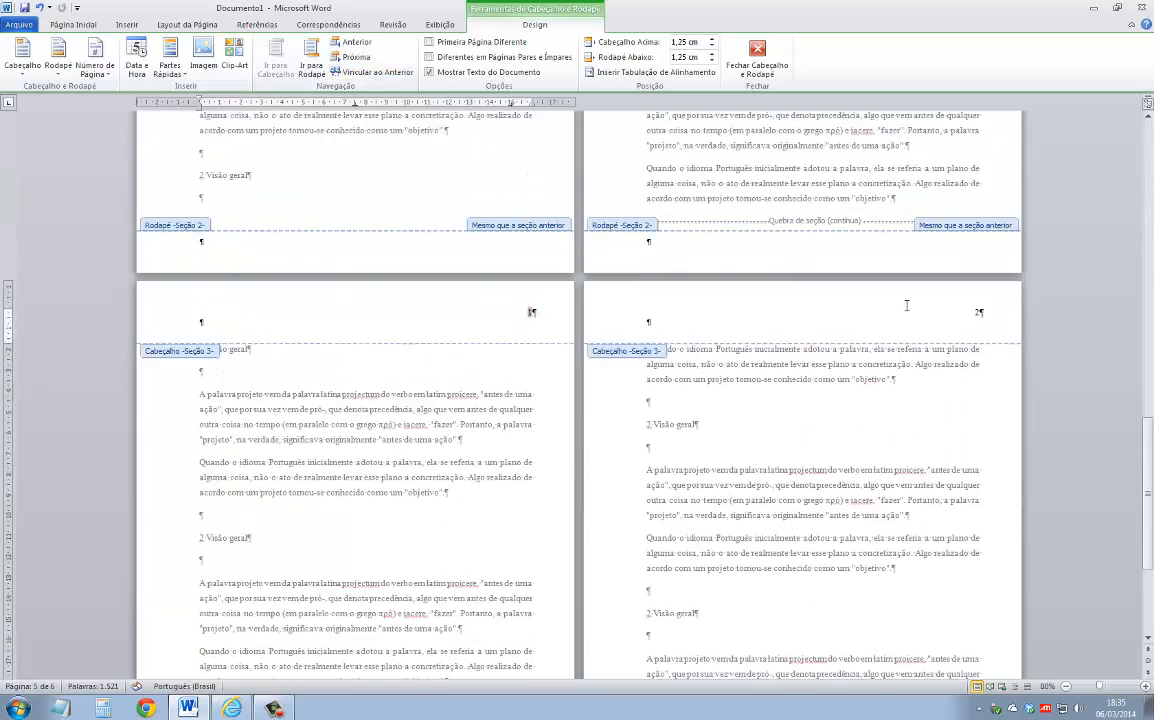
scroll(903, 308, down, 7)
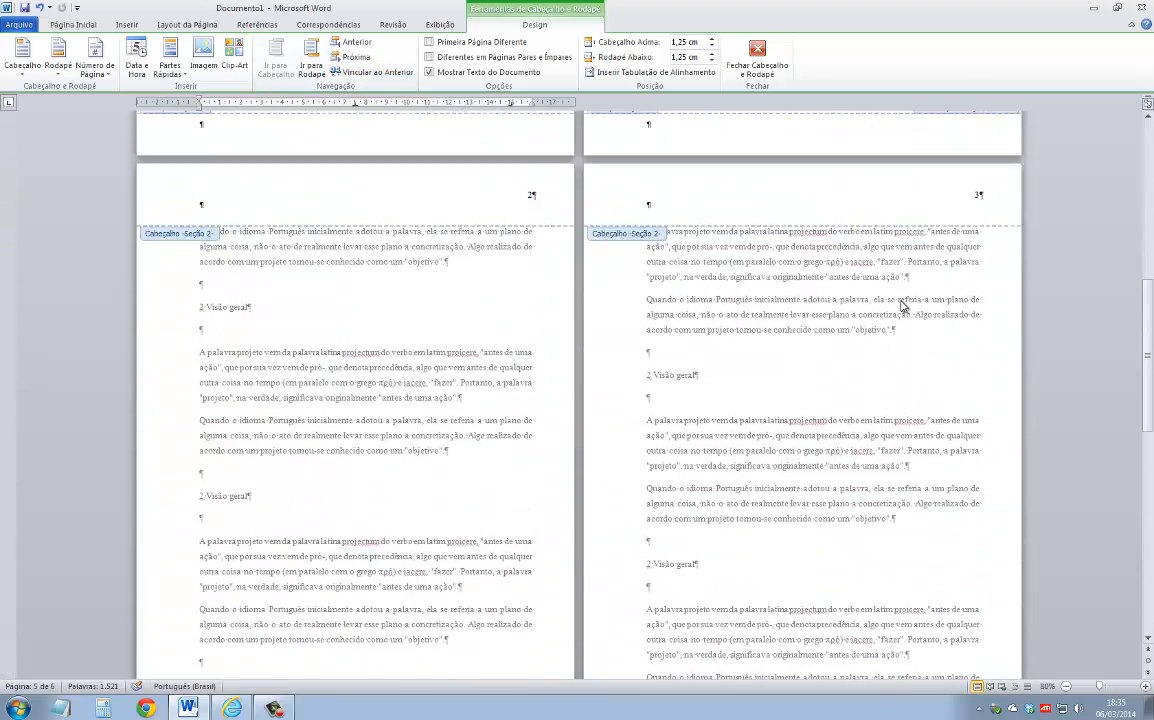
scroll(897, 305, down, 7)
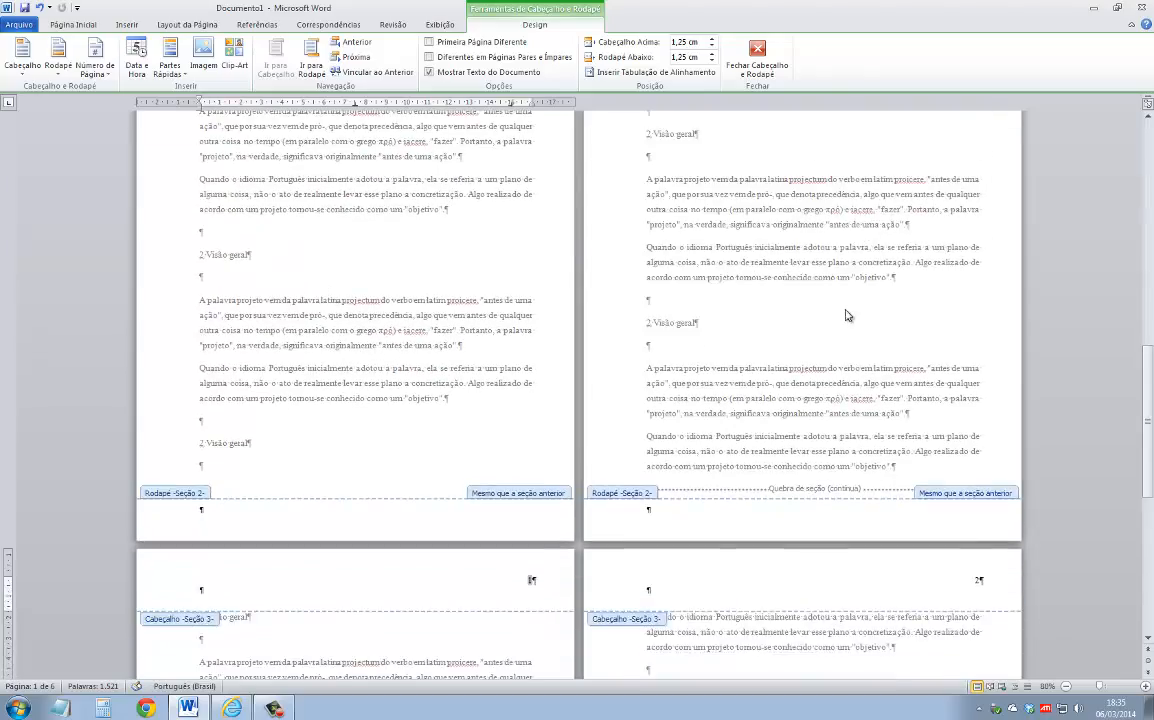
scroll(850, 301, up, 2)
scroll(850, 301, up, 1)
scroll(840, 340, down, 2)
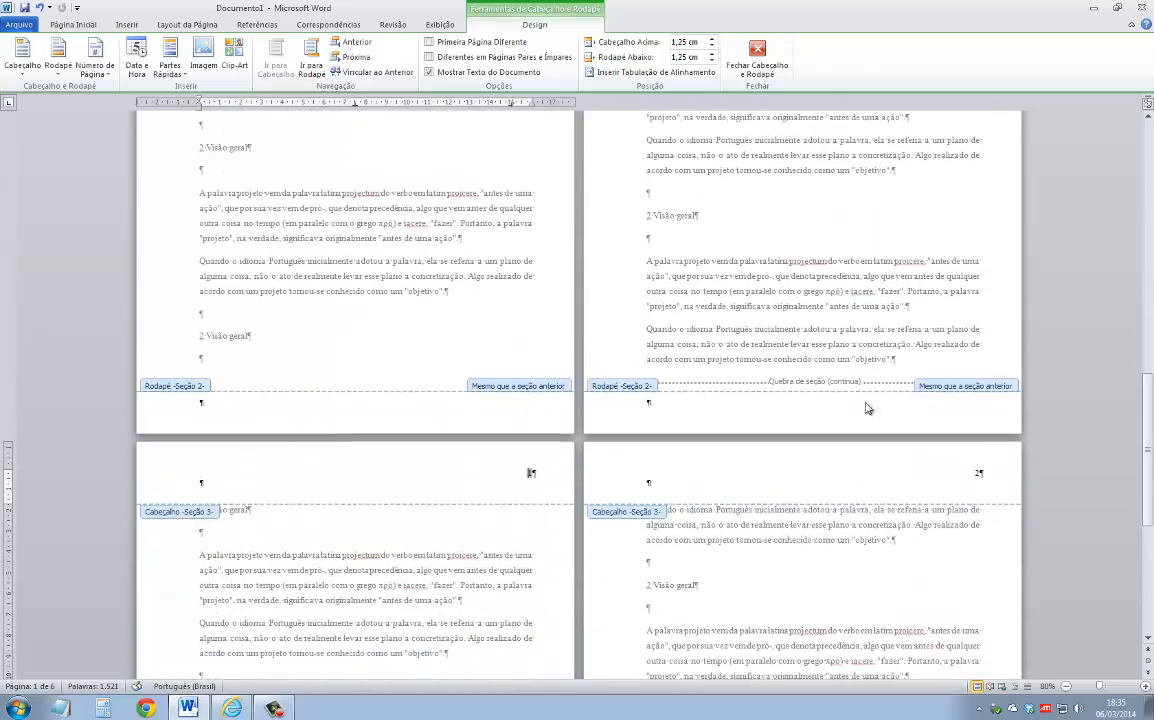
scroll(838, 378, up, 10)
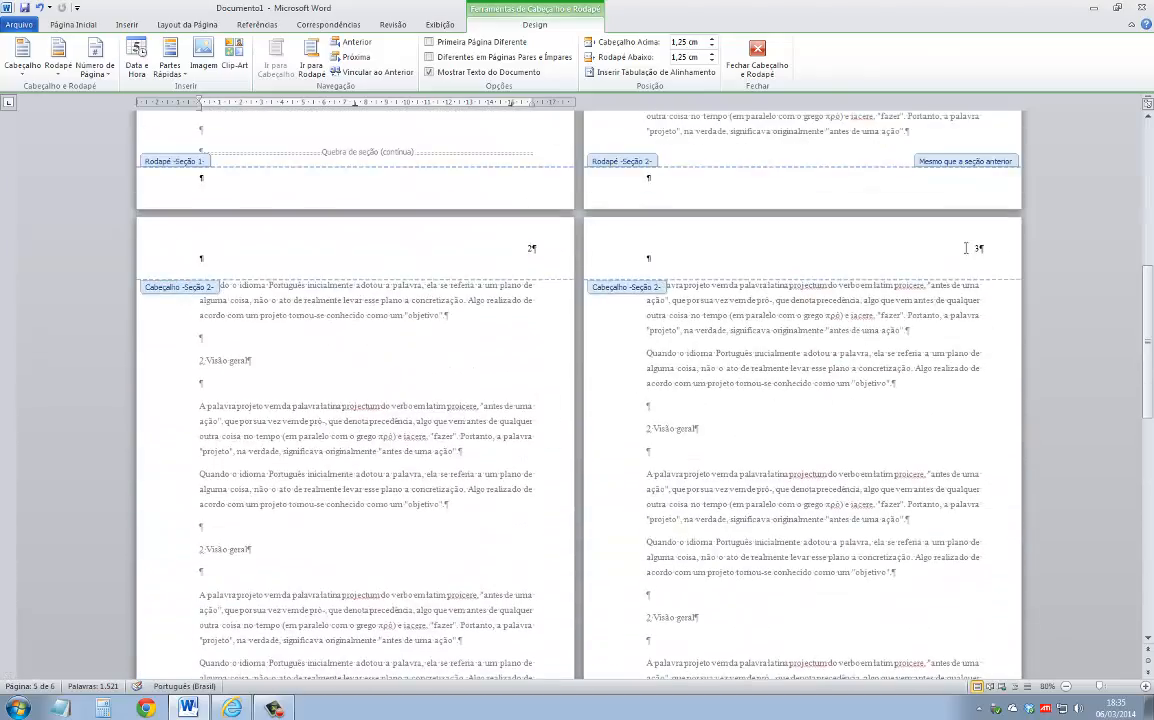
drag(985, 249, 995, 249)
key(Delete)
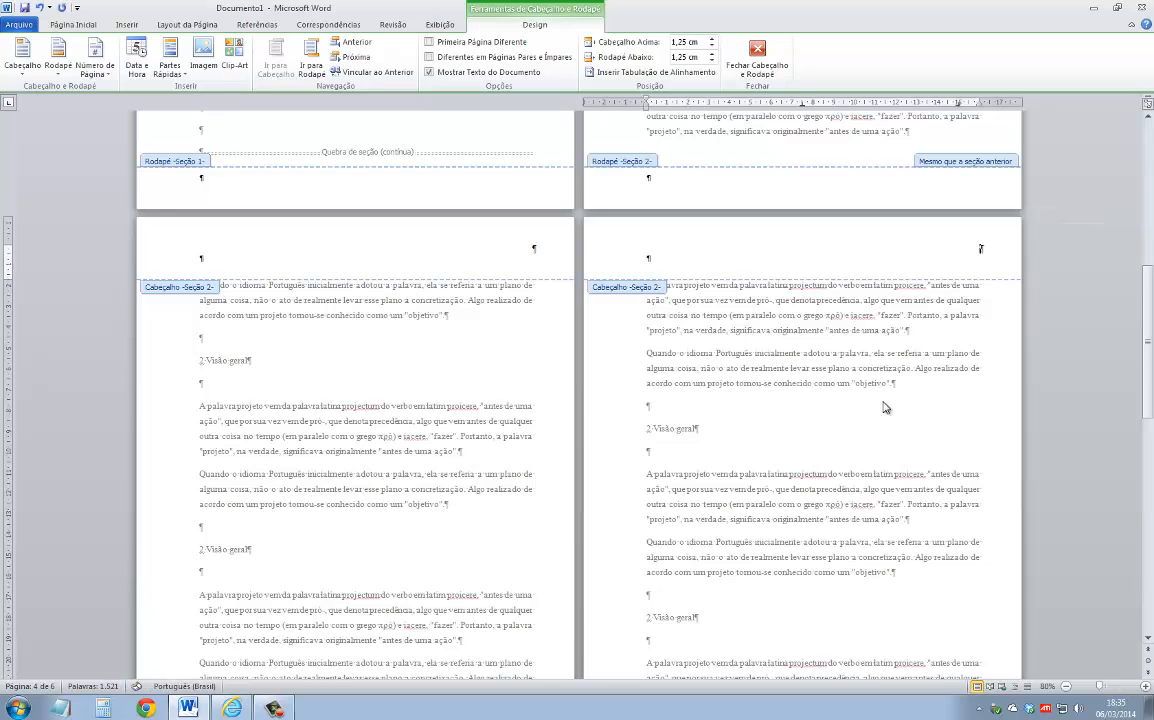
- Set the page numbering of section 3 to start at 4, using the 1, 2, 3 number format
scroll(720, 440, down, 7)
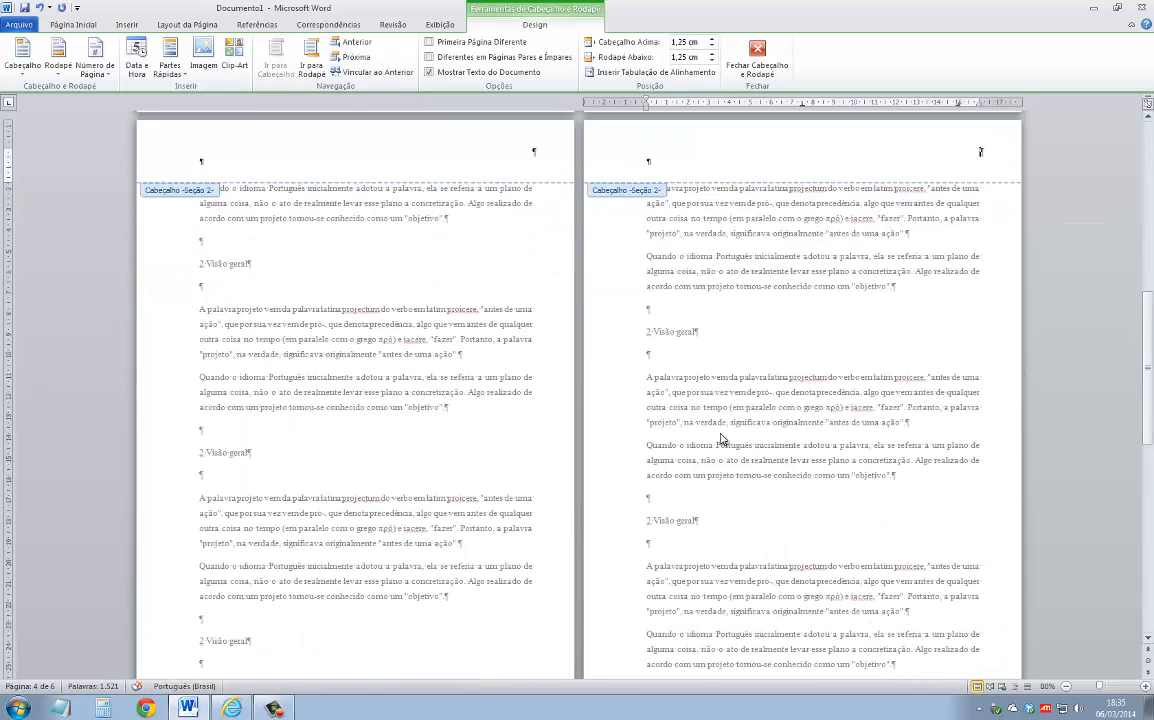
scroll(560, 390, down, 2)
scroll(532, 362, down, 2)
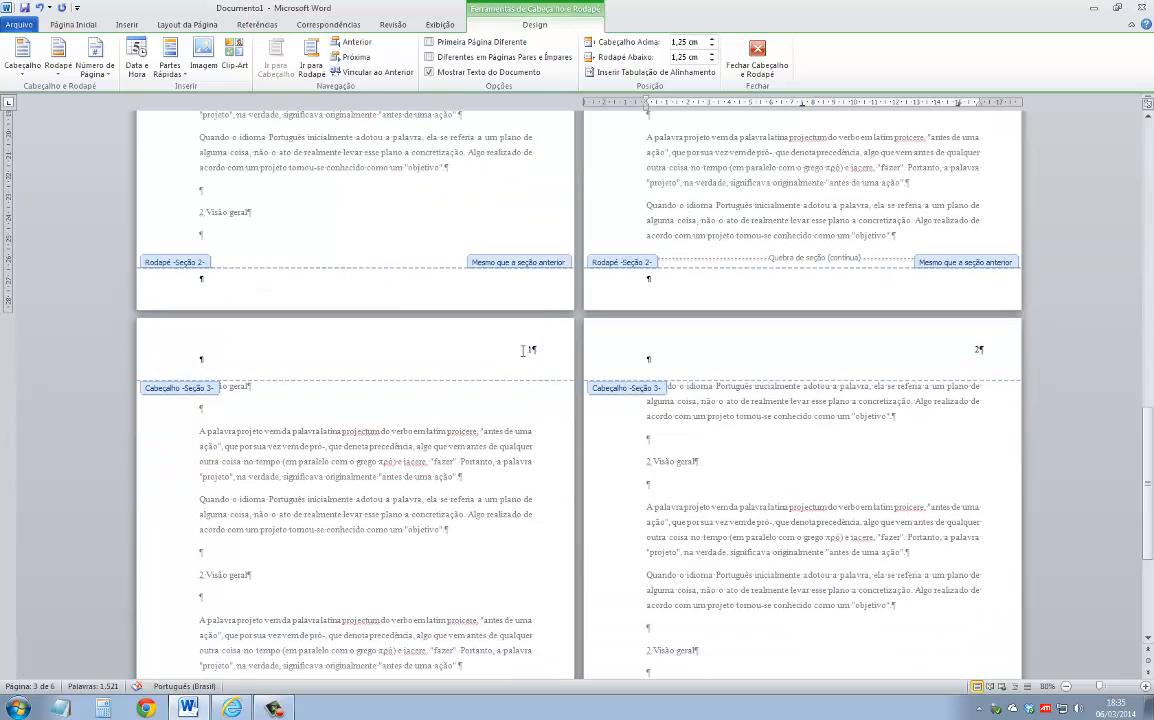
double_click(532, 349)
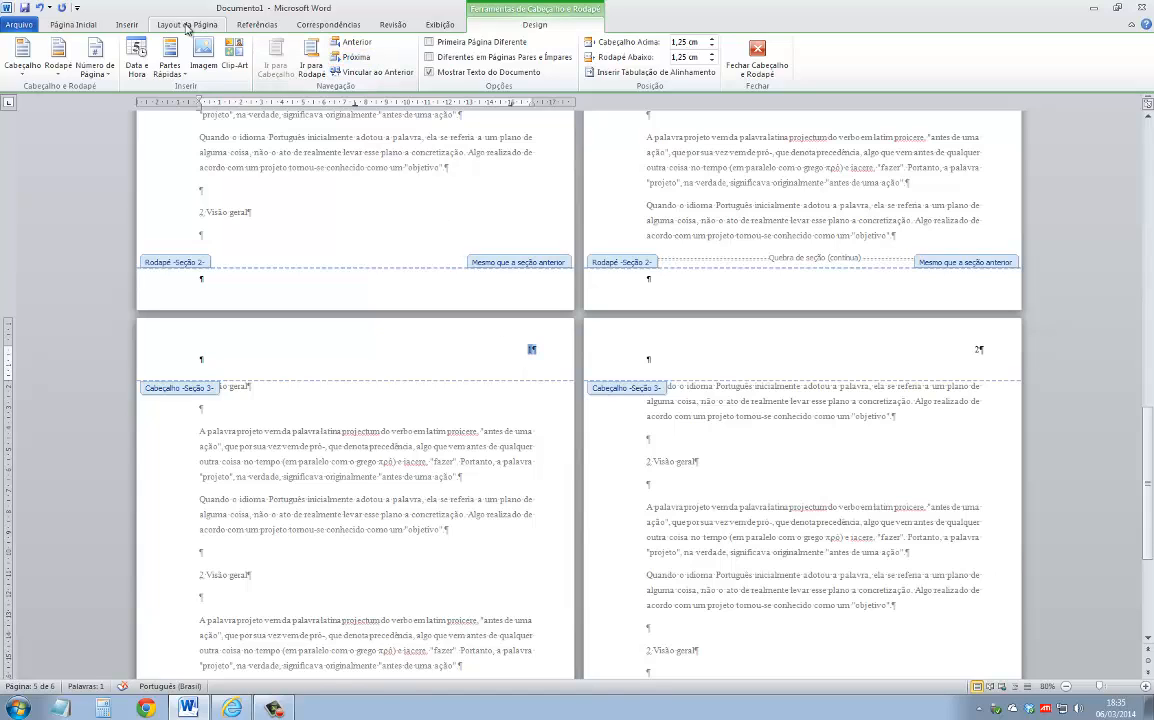
click(131, 25)
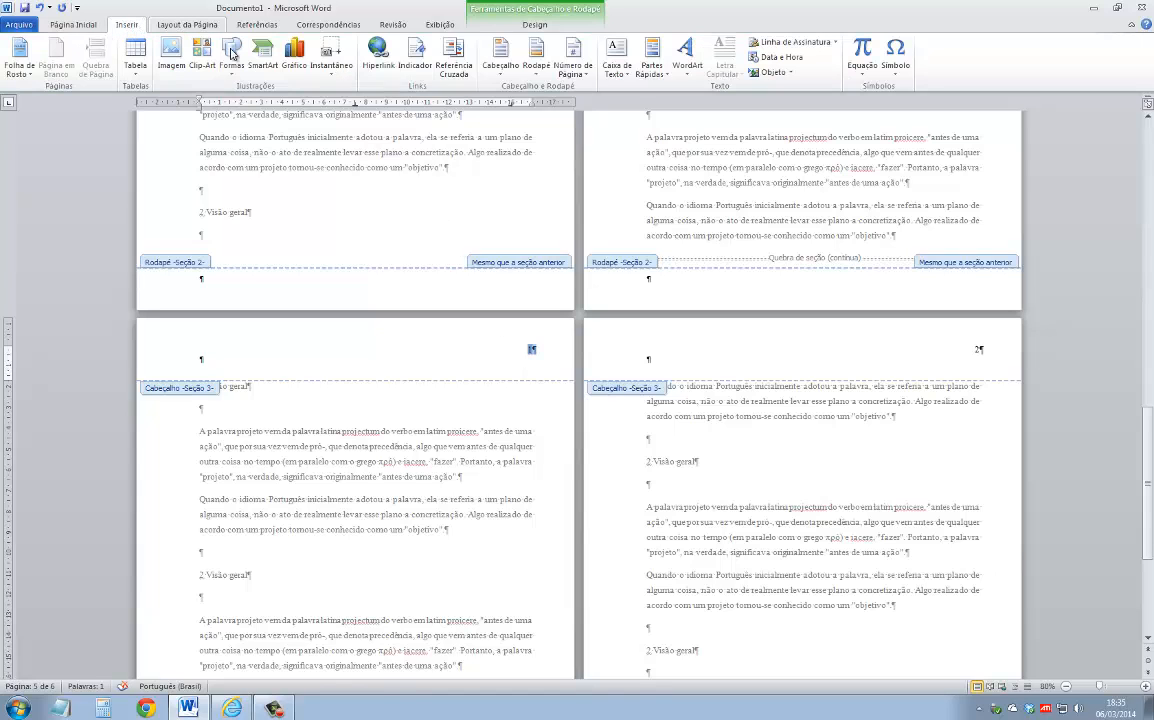
click(584, 77)
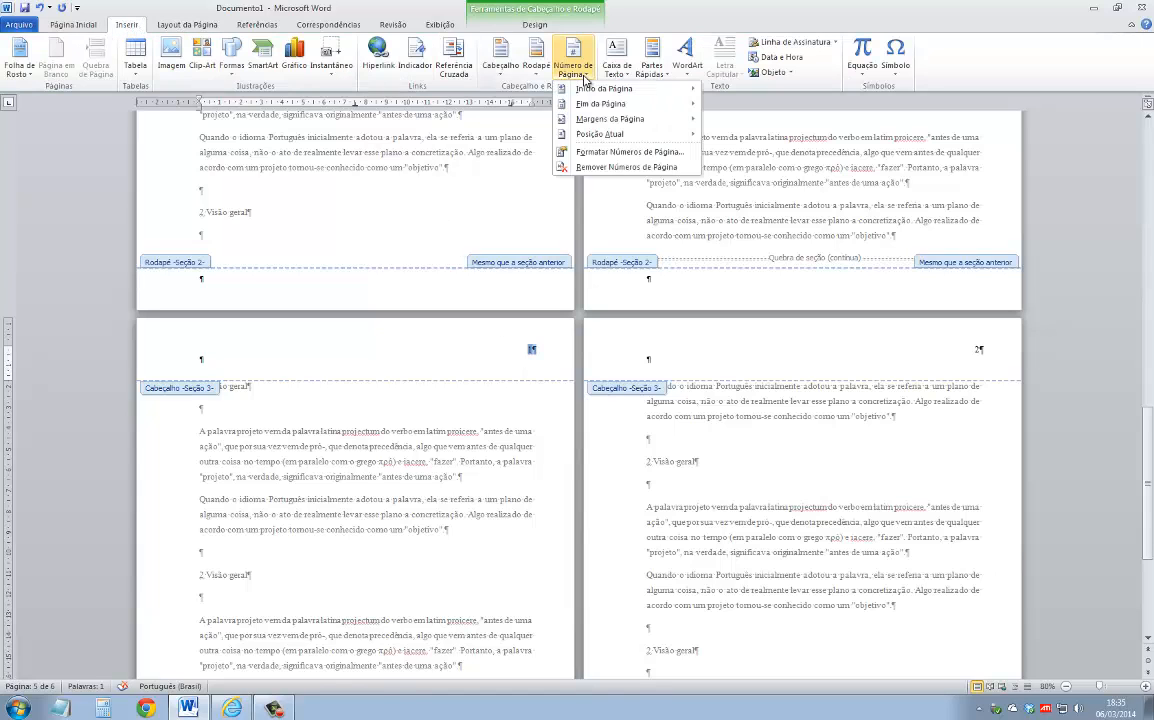
click(562, 152)
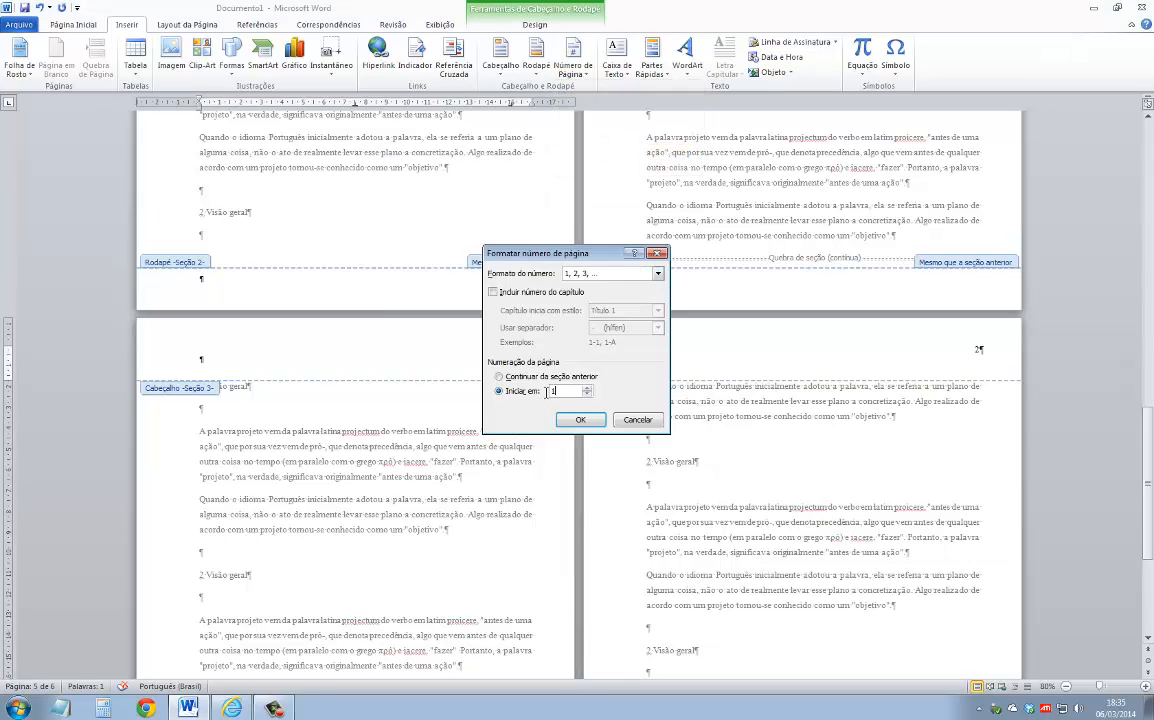
double_click(553, 391)
text(4)
click(582, 420)
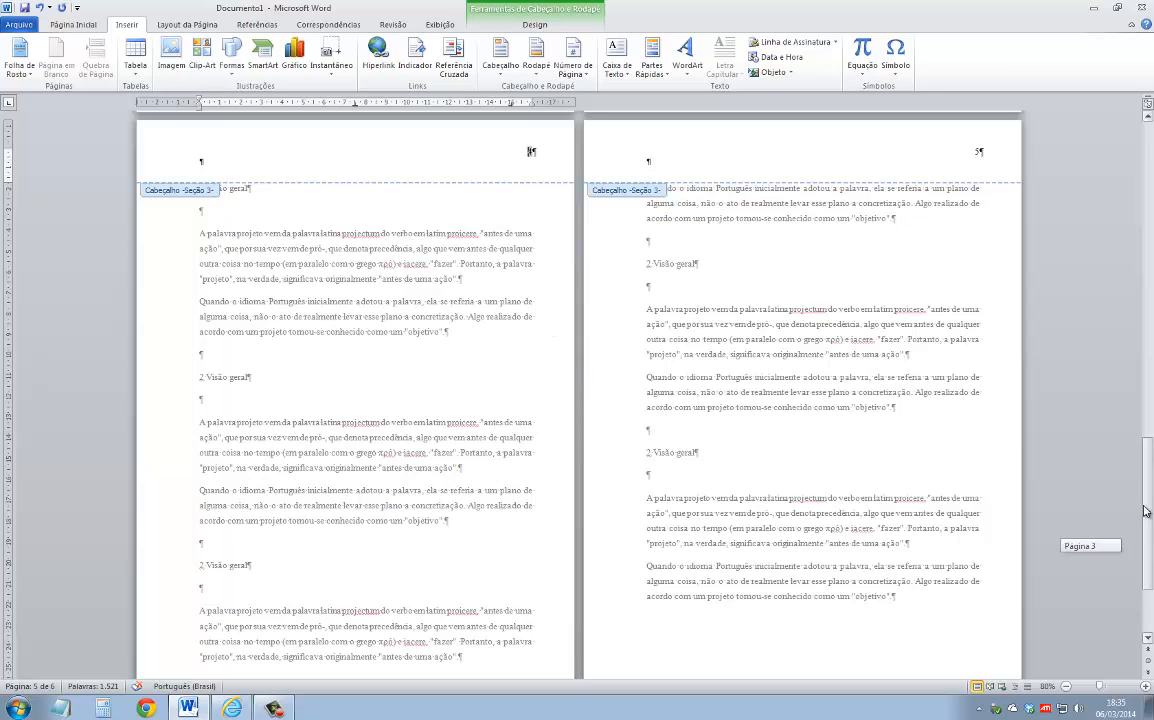
- Return from the header to the body text and hide the paragraph and formatting marks
scroll(964, 374, up, 3)
double_click(922, 455)
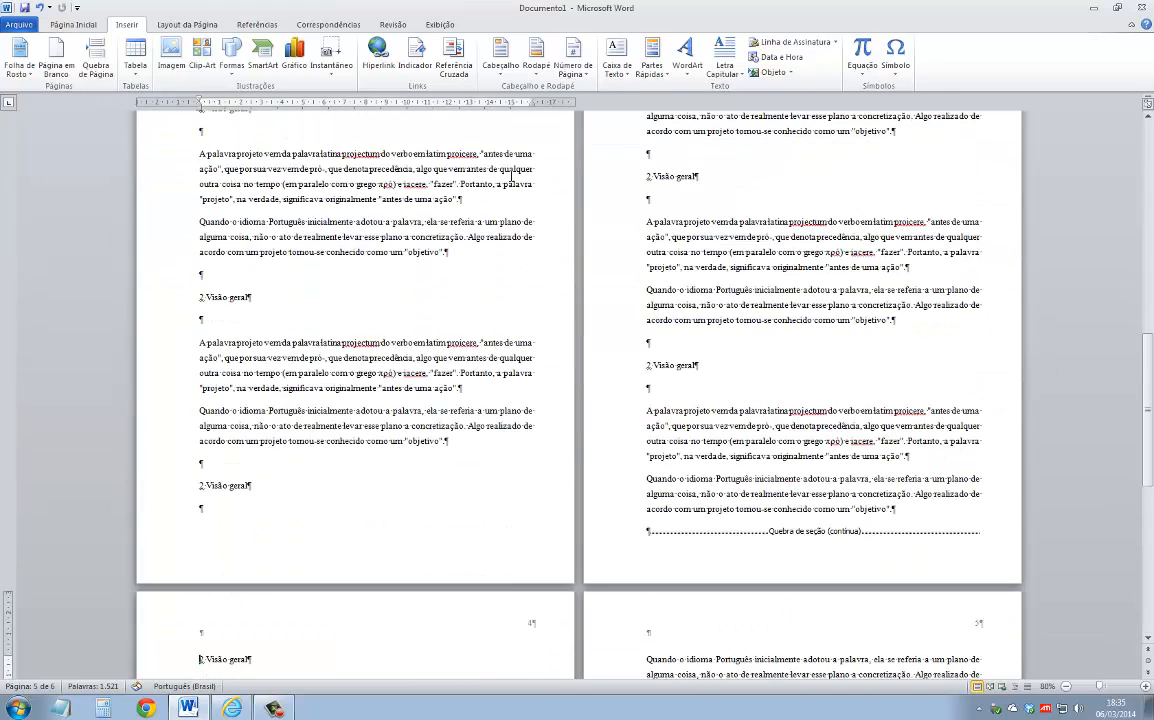
click(66, 26)
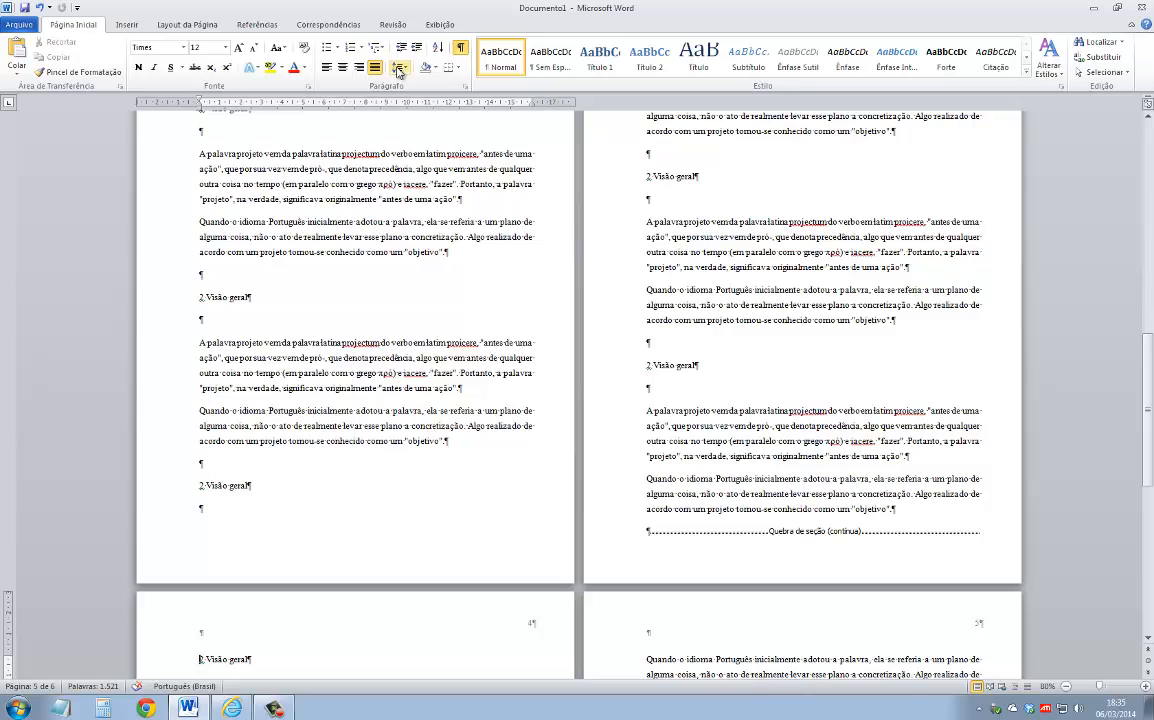
click(461, 48)
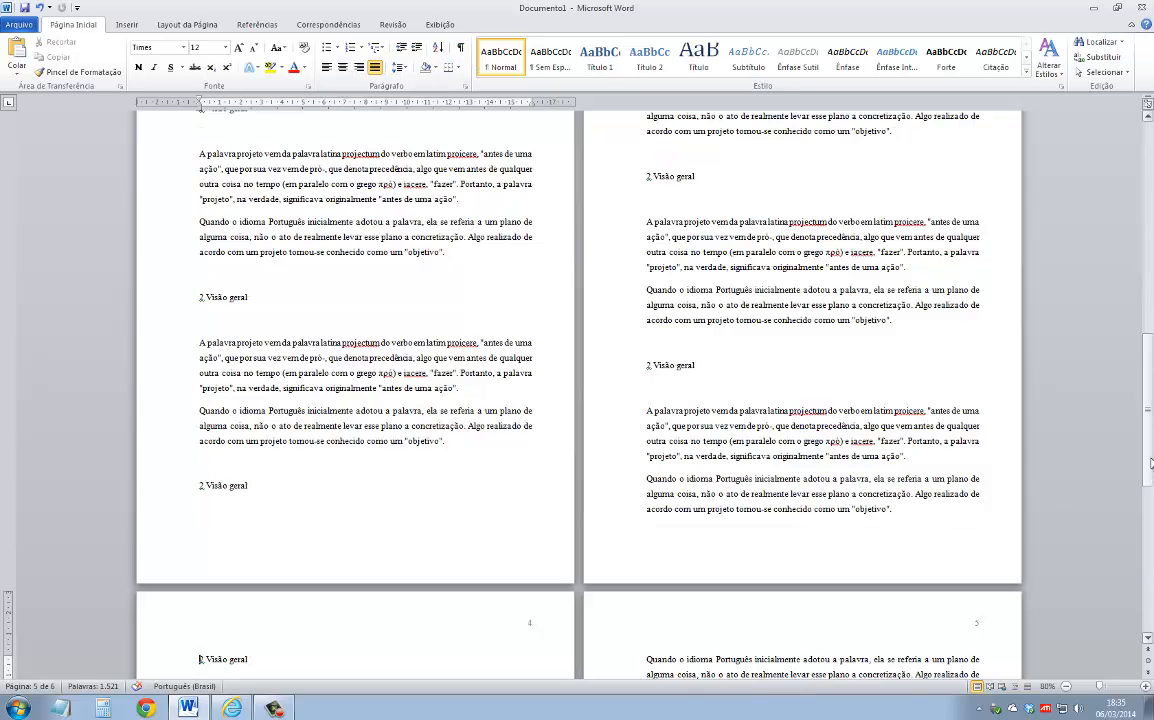
- Review the header page numbers from the first page through the end of the document
drag(1150, 462, 1150, 118)
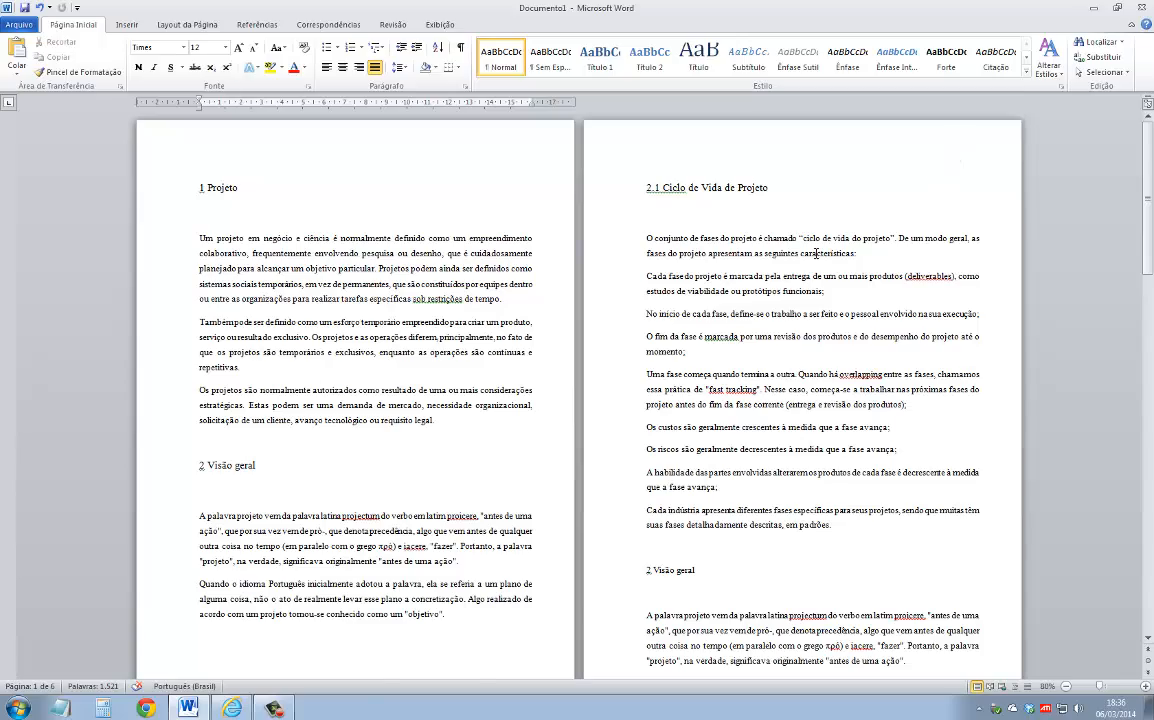
scroll(415, 394, down, 12)
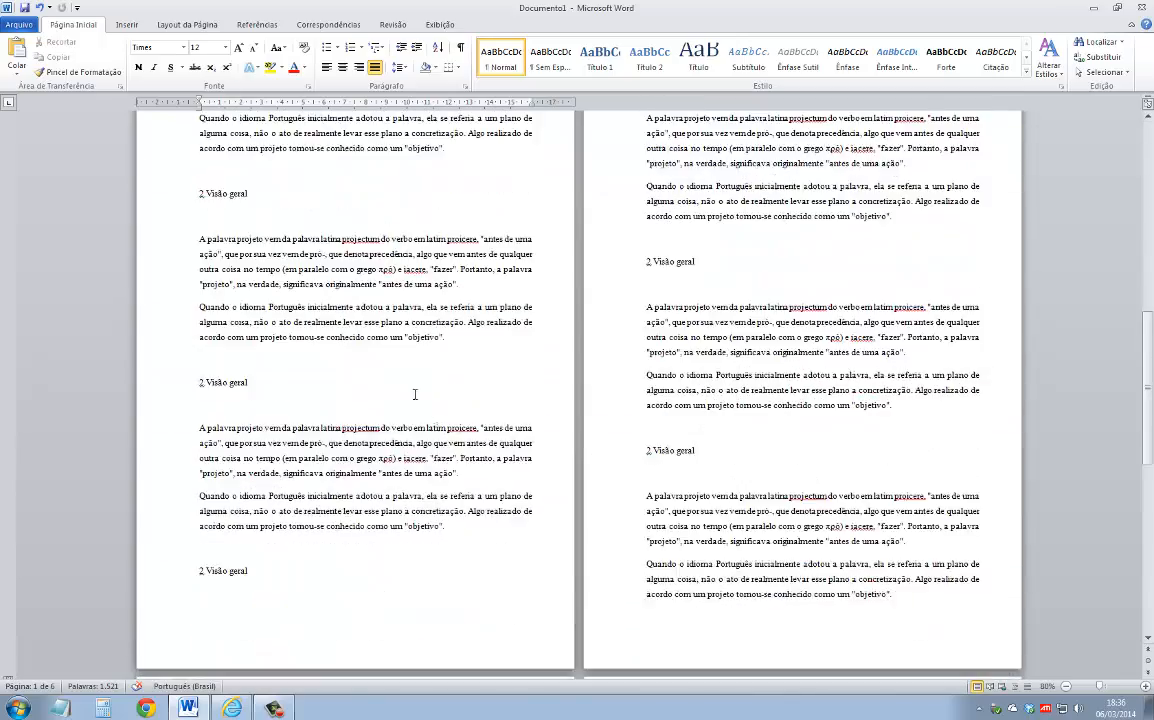
scroll(415, 394, down, 10)
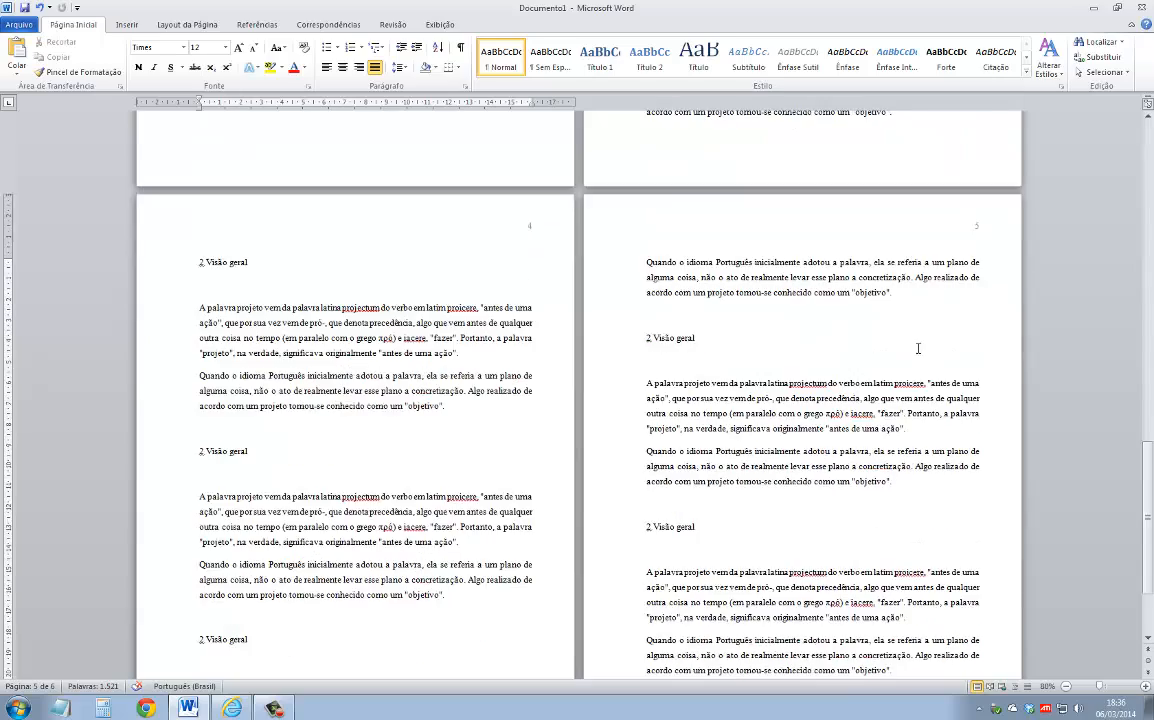
scroll(463, 471, down, 3)
scroll(482, 564, up, 5)
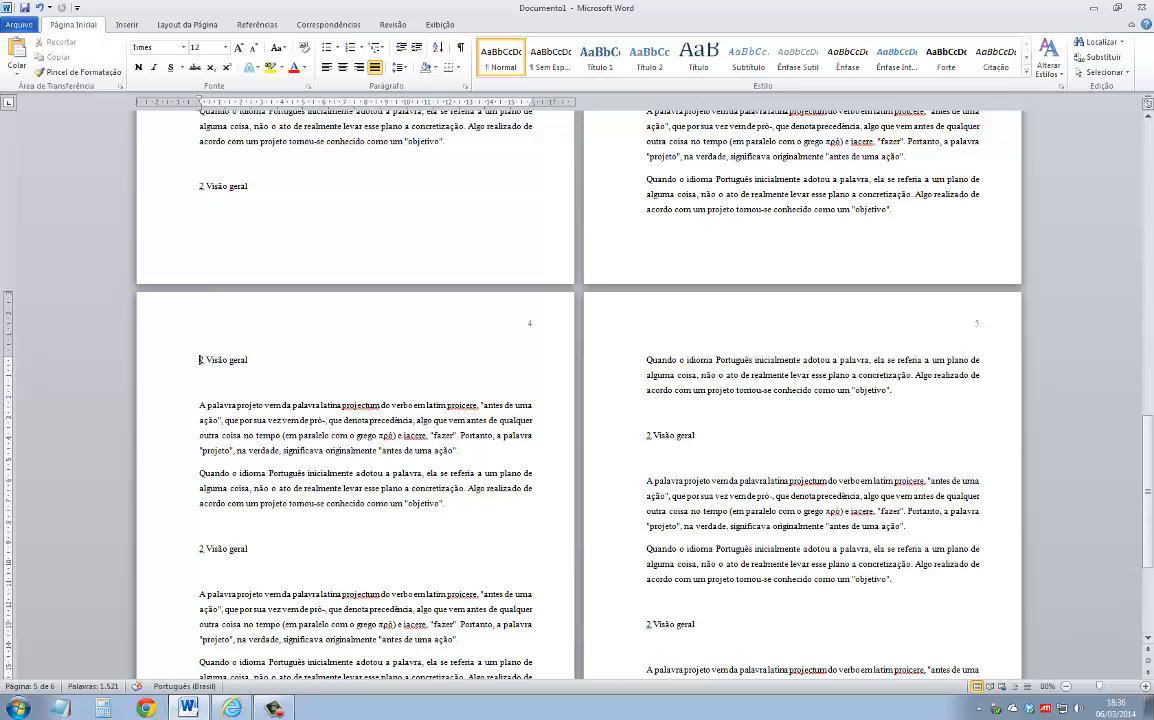
click(274, 708)
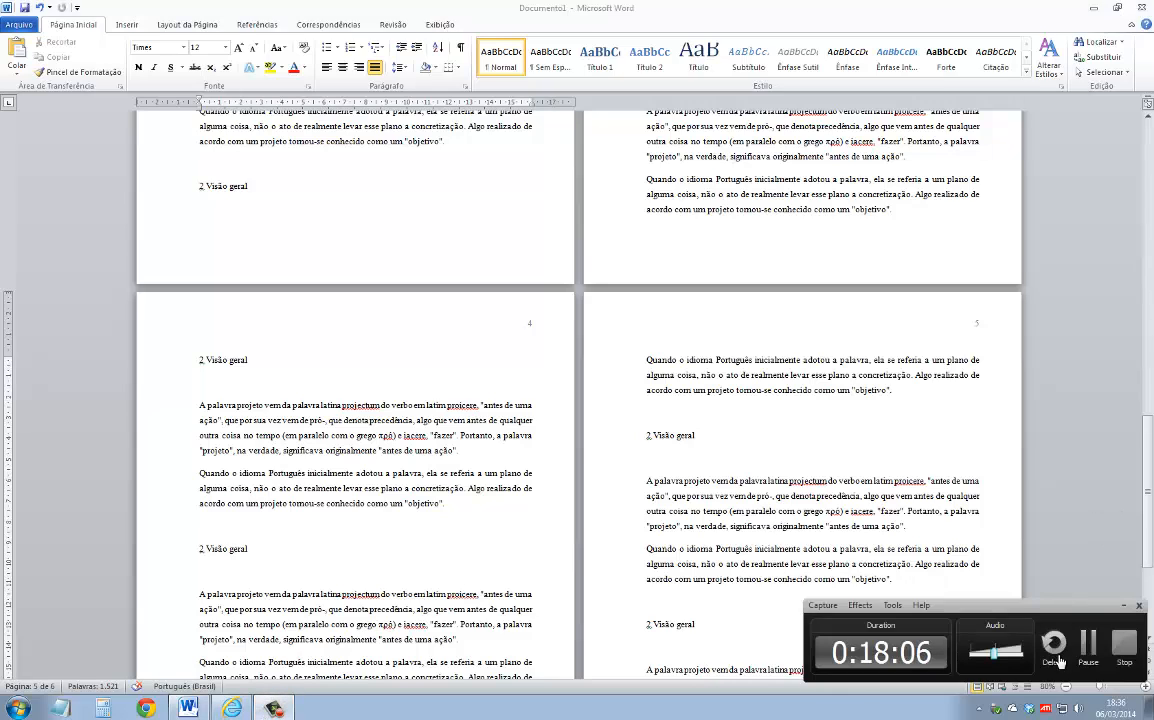